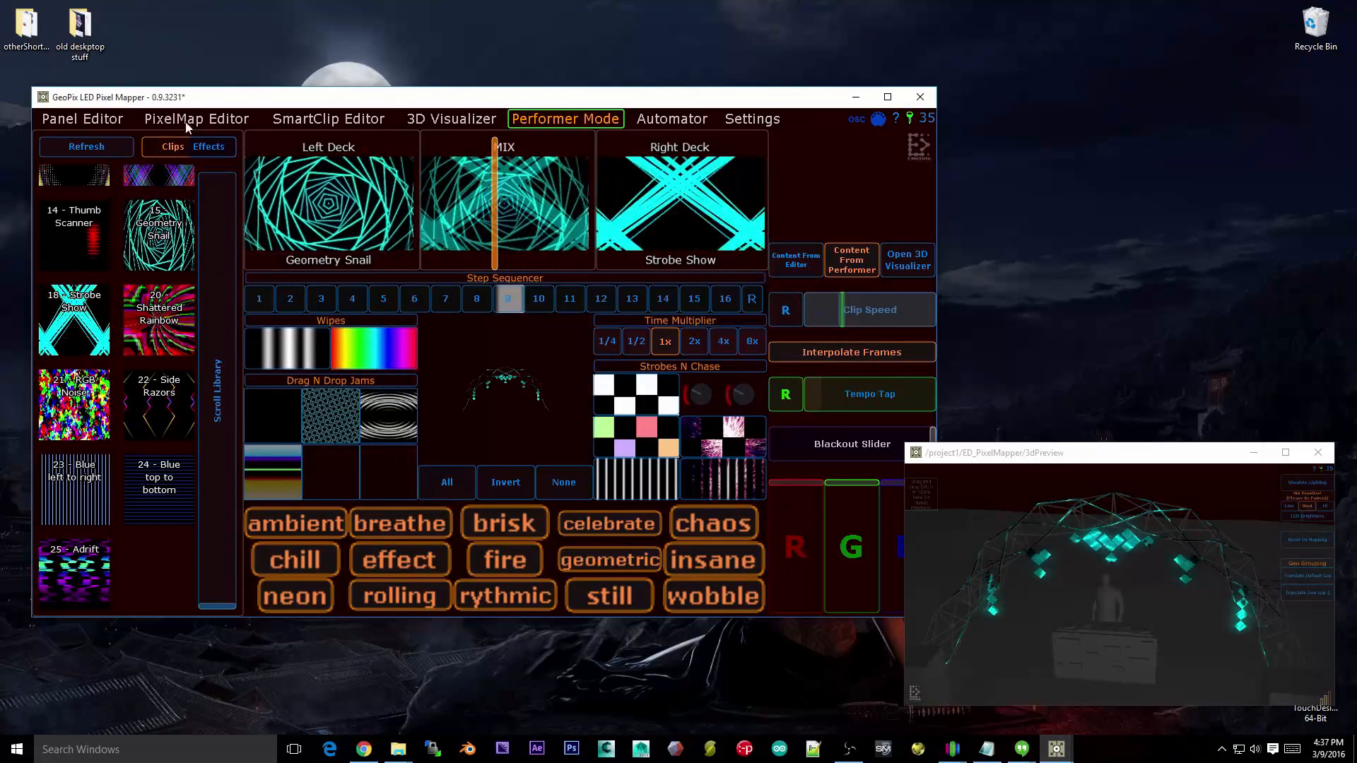
Step: Look up the Smart Clips Folder path in the general settings and return to Performer Mode
click(756, 120)
click(209, 199)
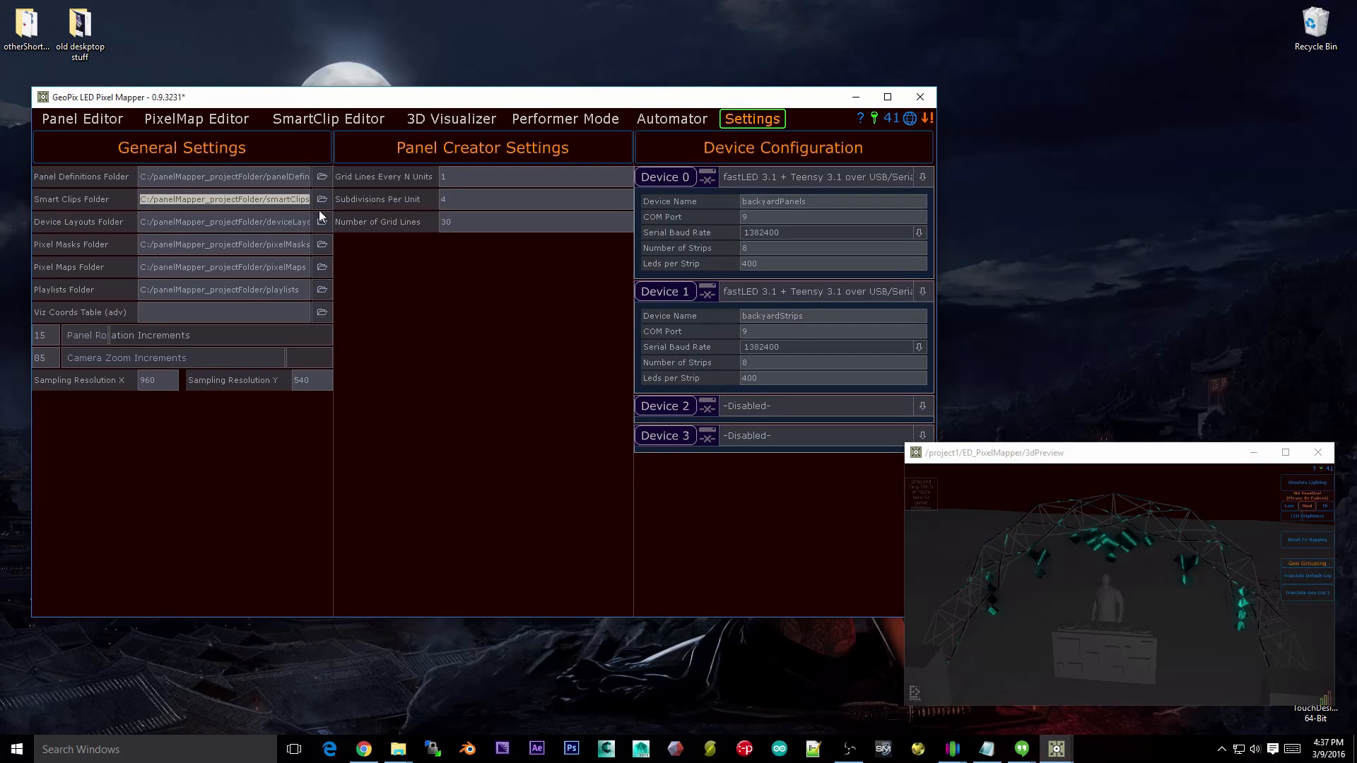
click(572, 119)
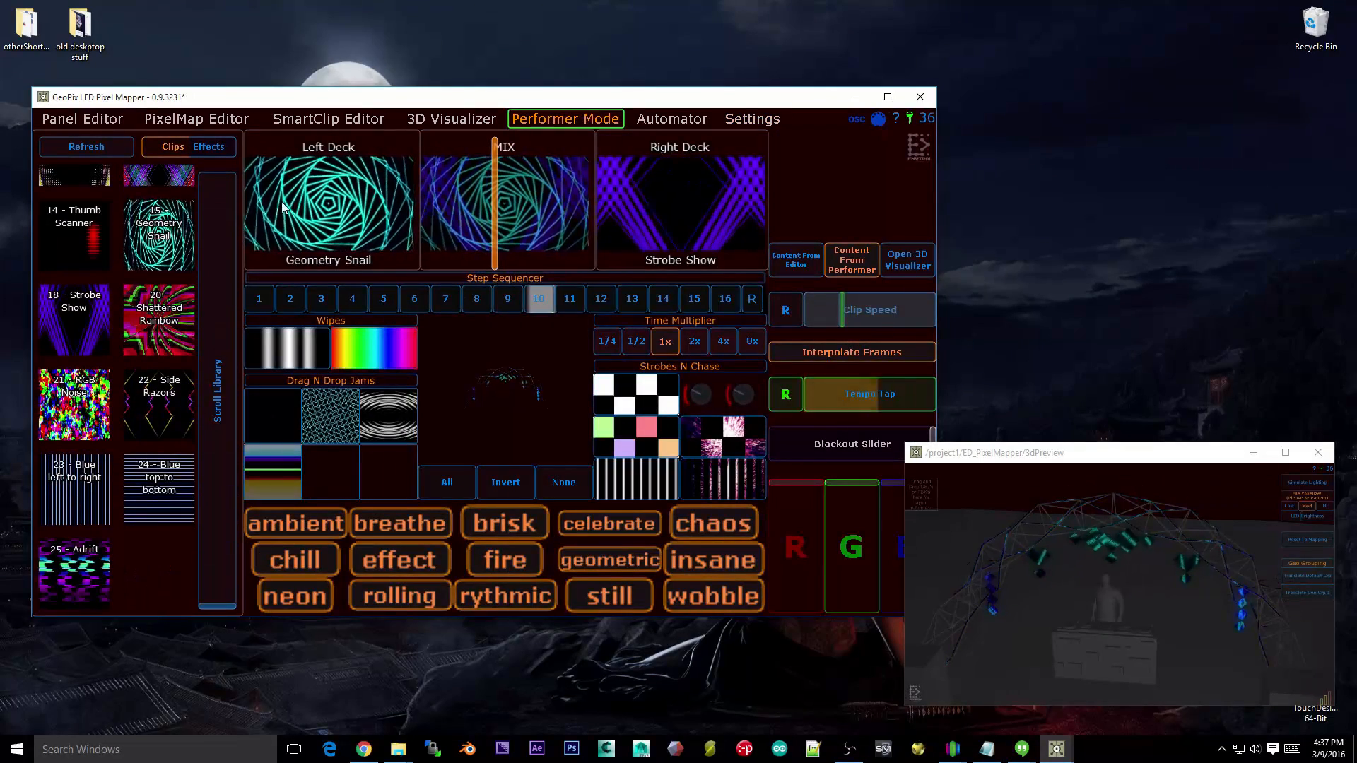
Step: Switch the save type in the SmartClip Editor to Smart Clip and back to Effect
click(324, 120)
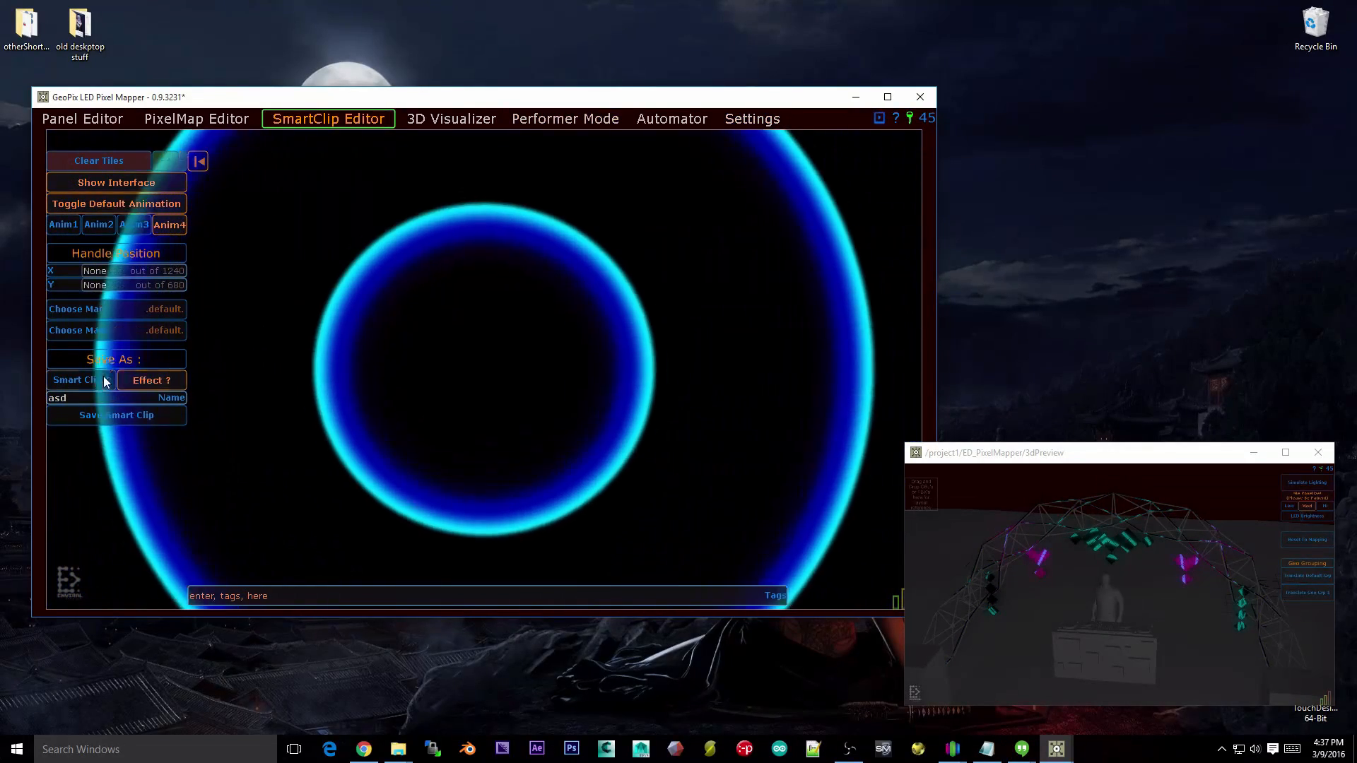
click(99, 388)
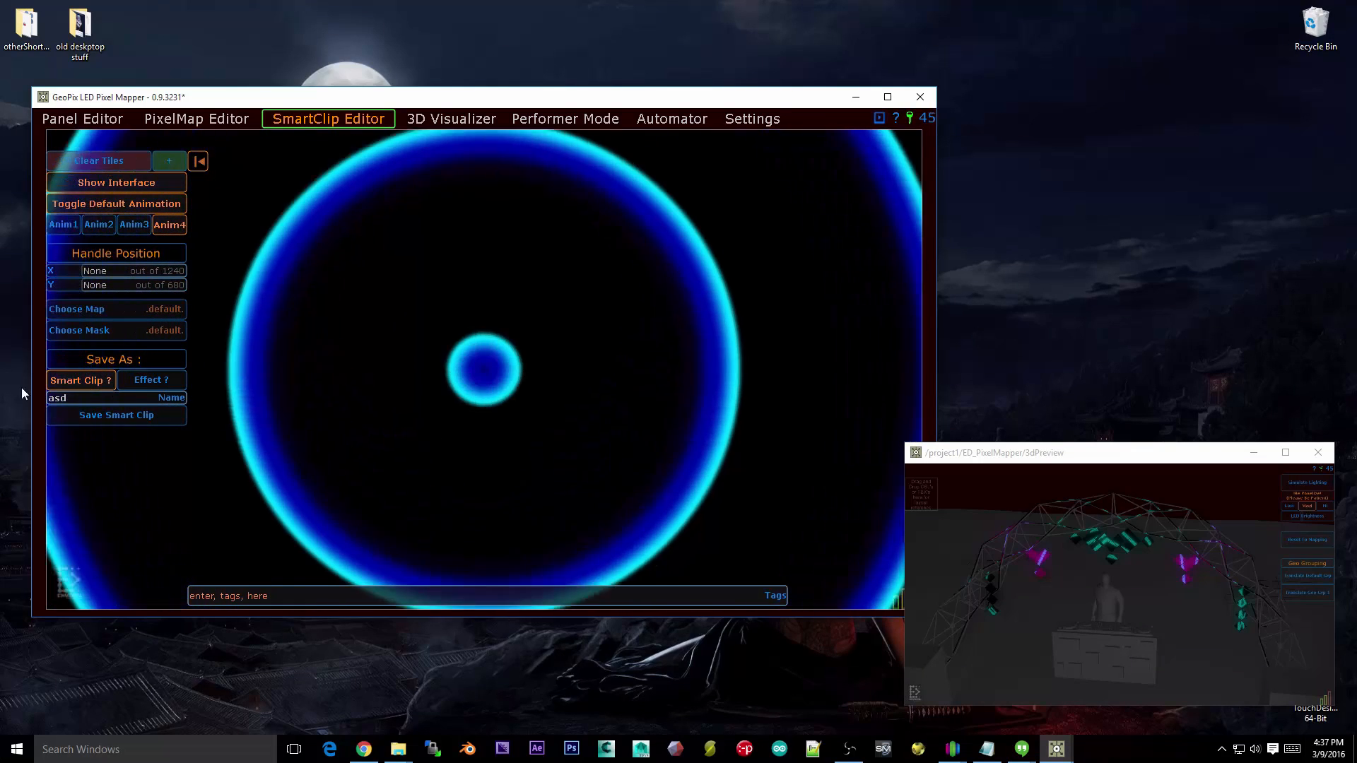
click(136, 380)
Step: Compare the clips and effects listed in the Performer Mode library, ending on the effects
click(589, 120)
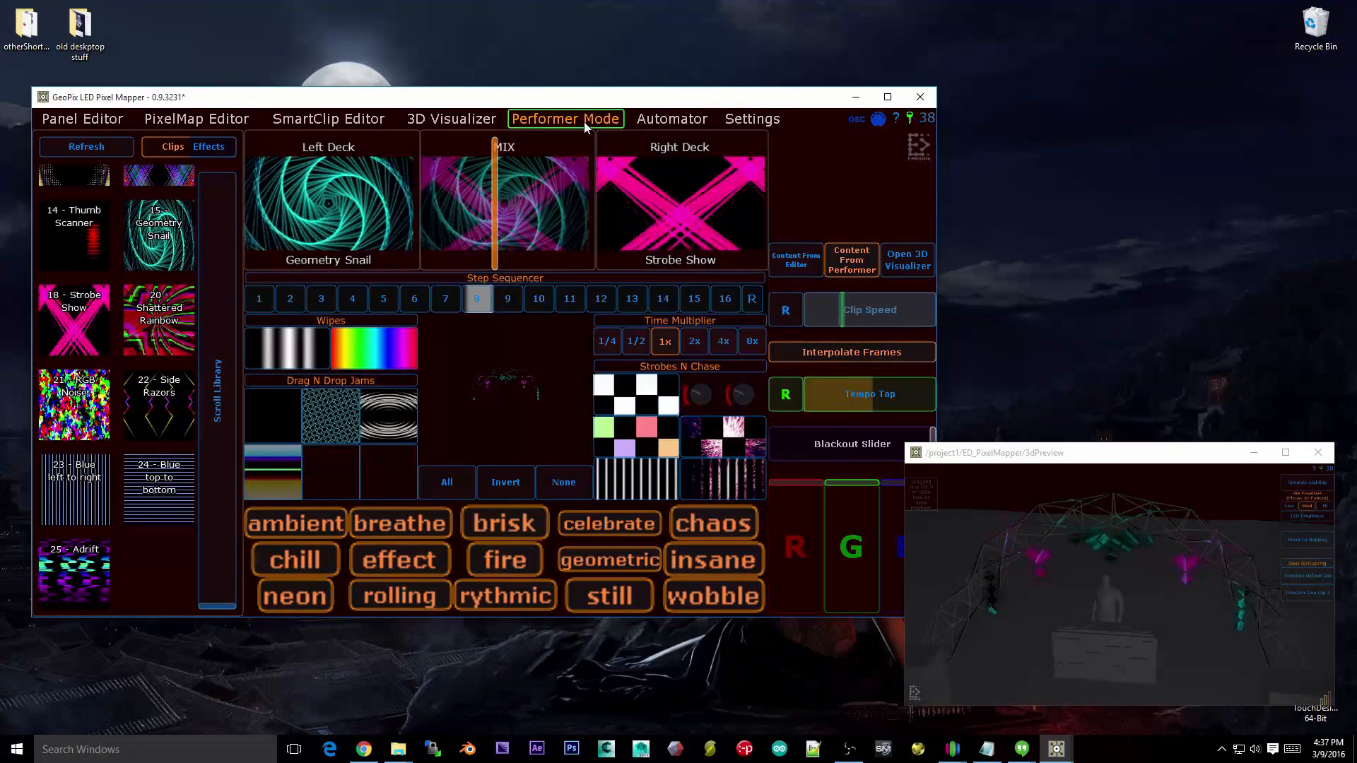
click(199, 145)
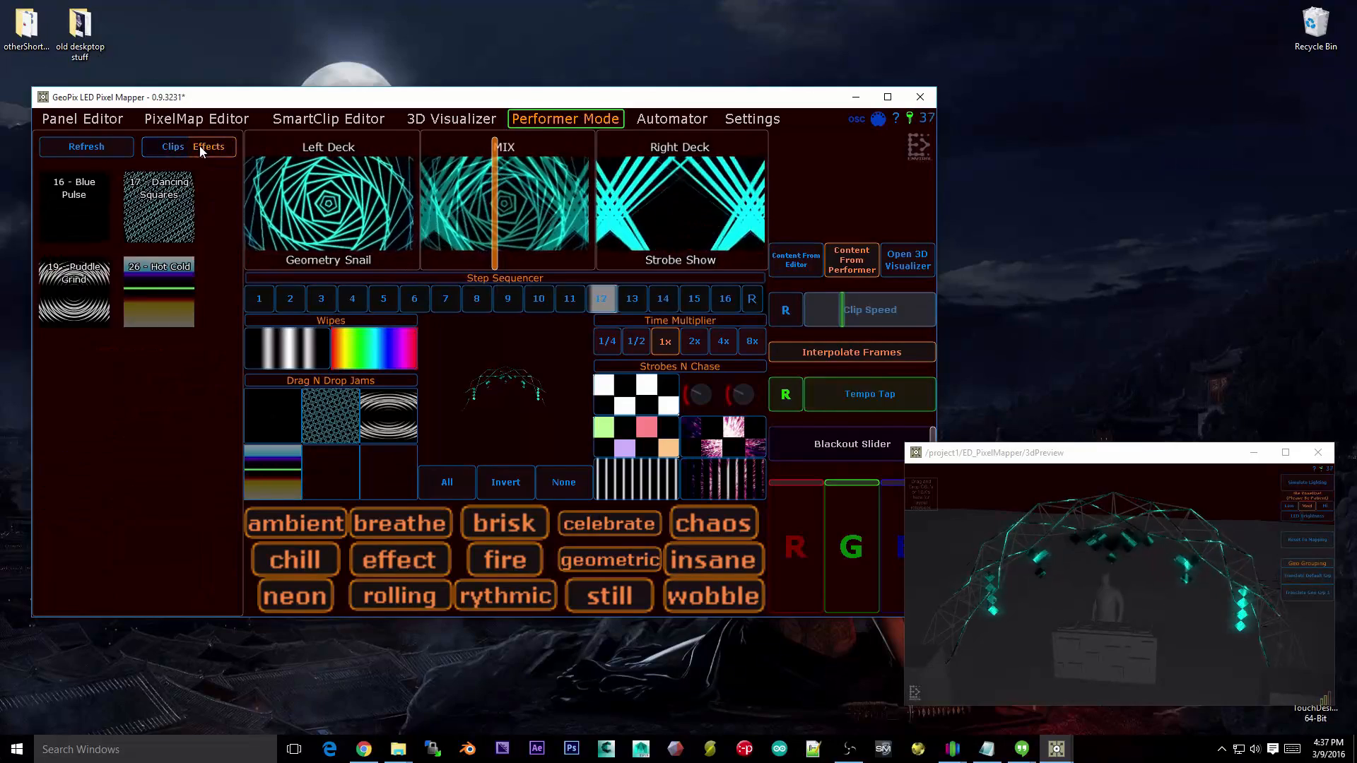
click(170, 146)
click(211, 147)
click(169, 146)
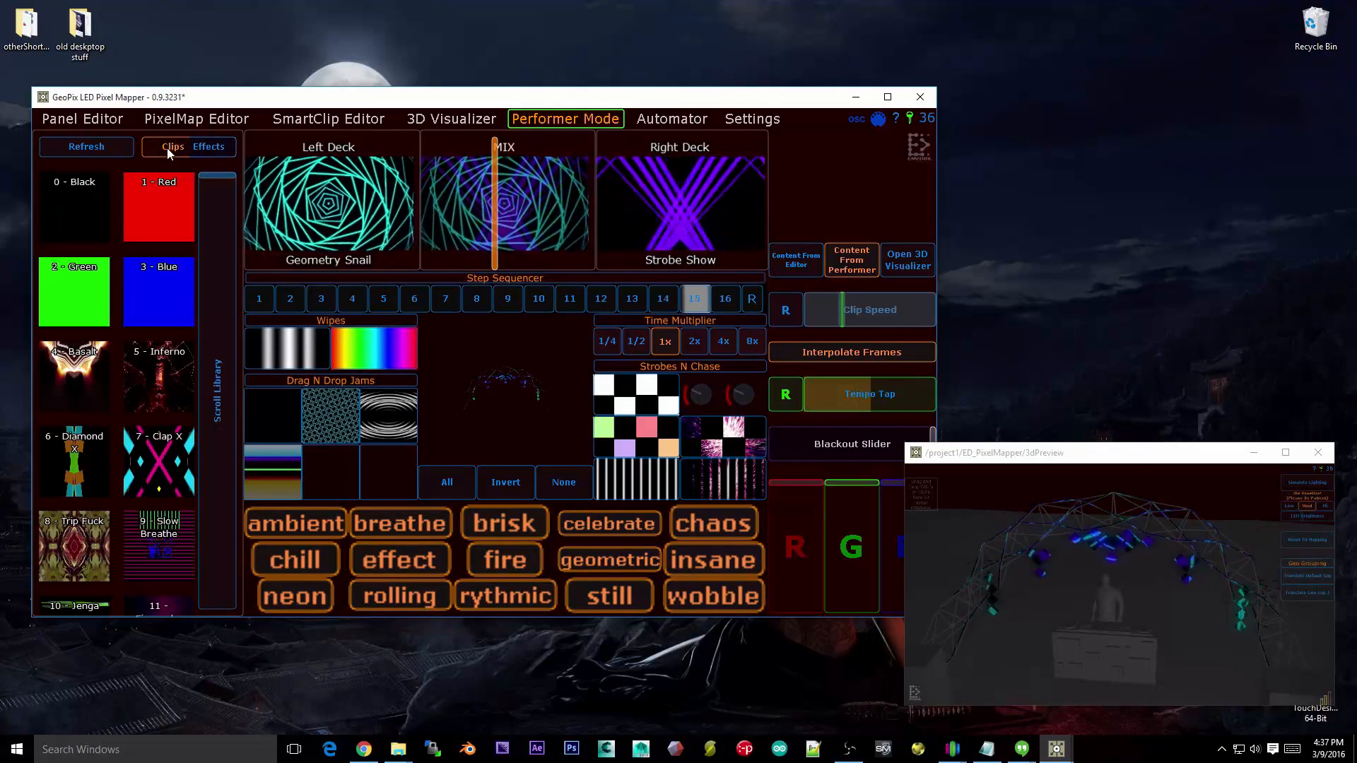
click(211, 147)
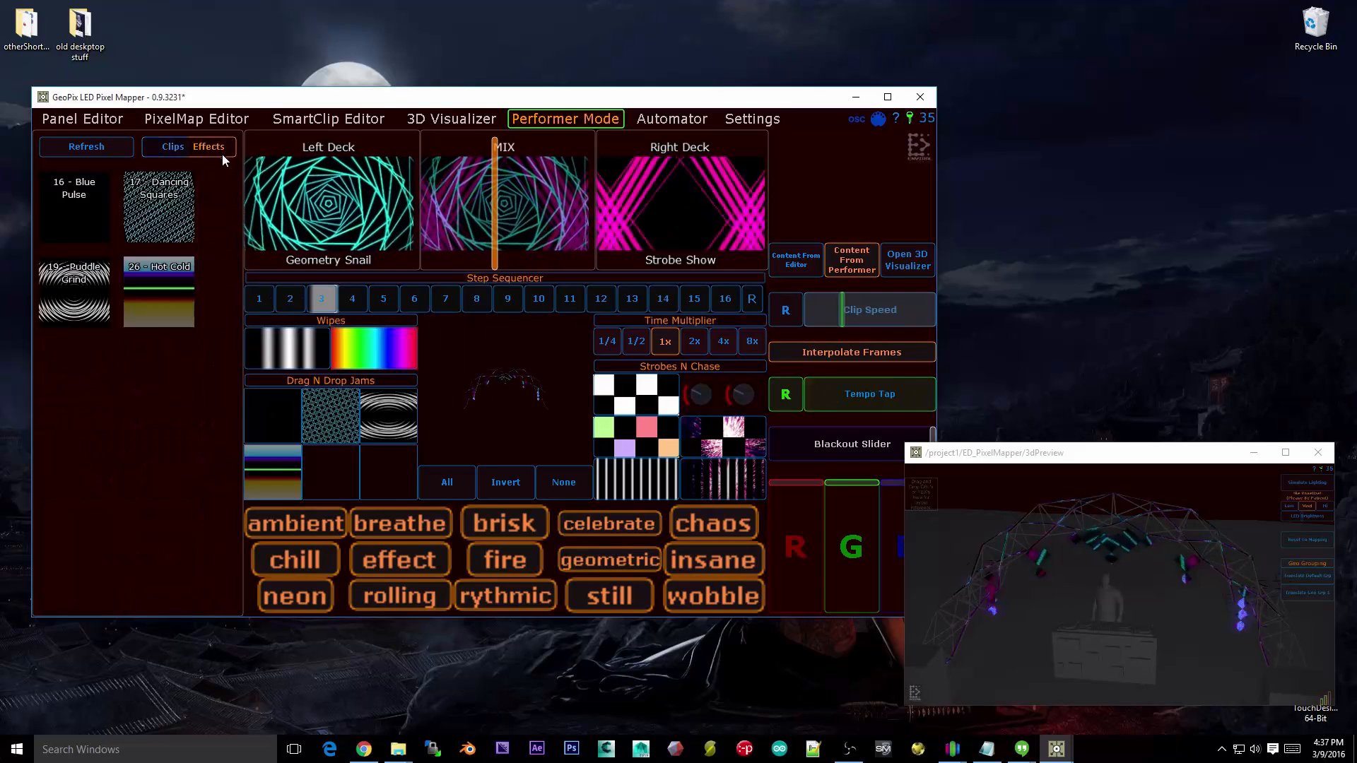
click(185, 151)
click(187, 151)
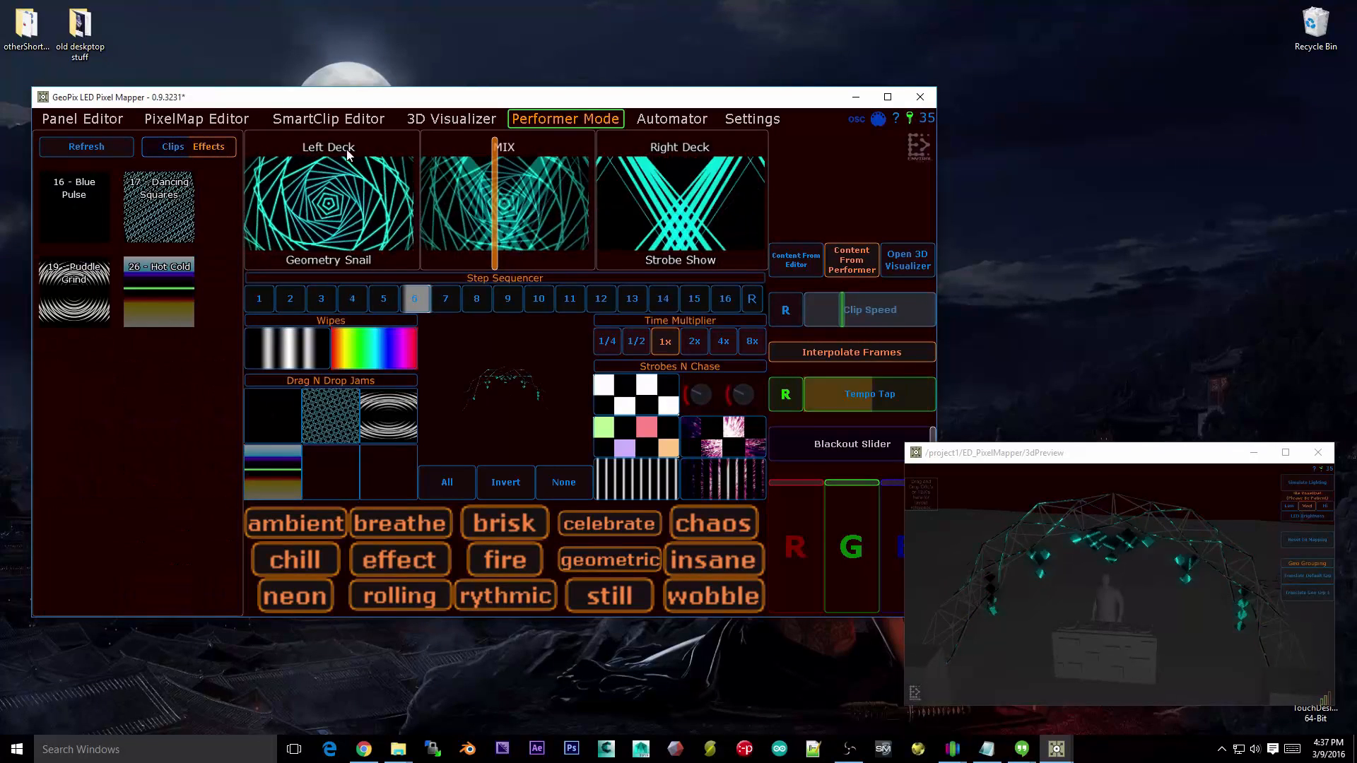
Step: Open the tags field in the SmartClip Editor for editing and return to Performer Mode
click(338, 120)
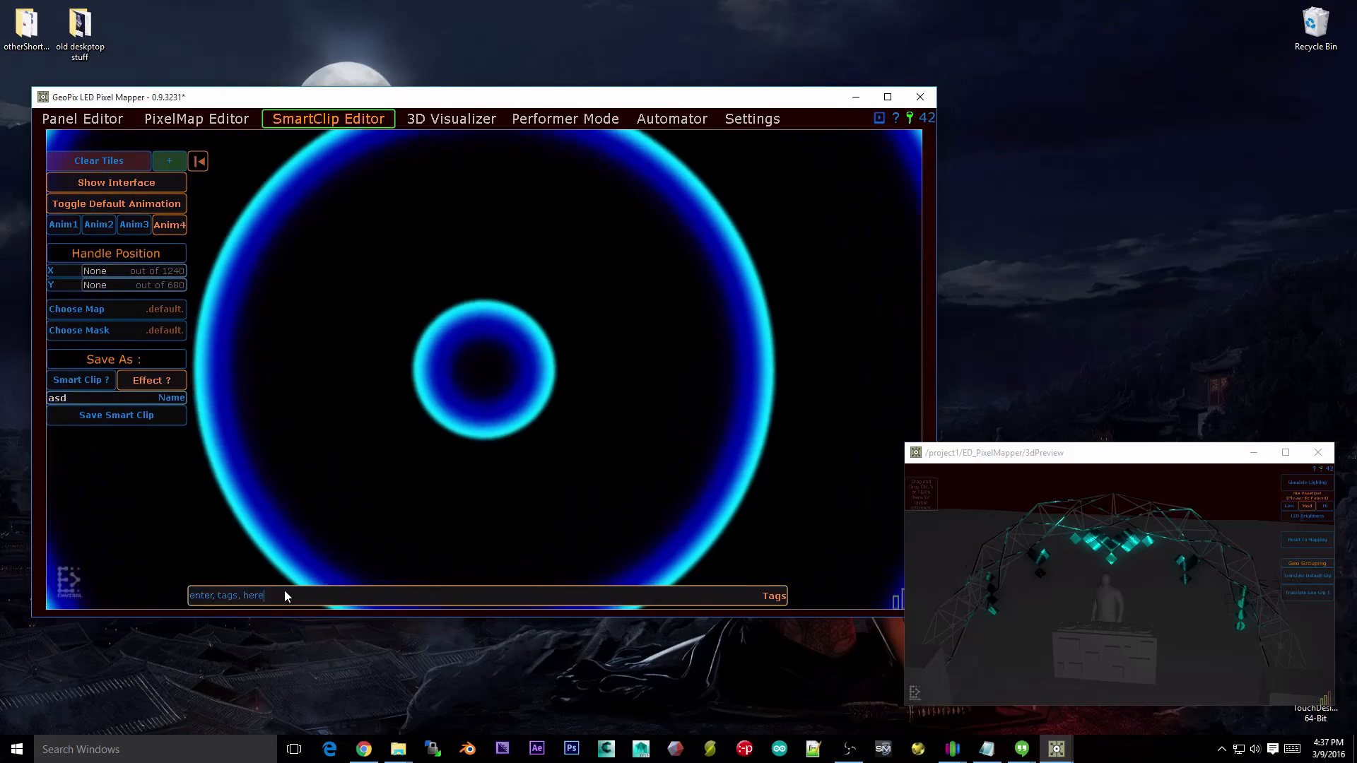
click(284, 594)
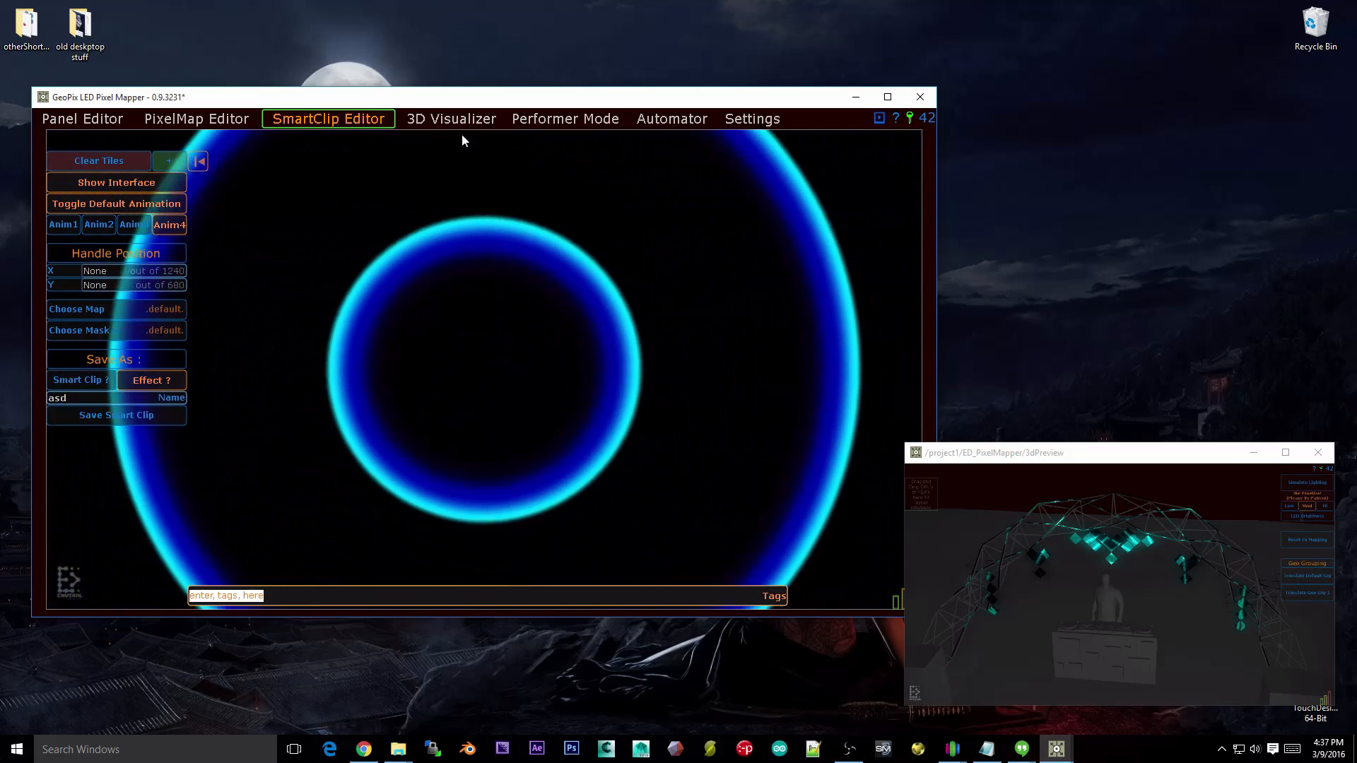
click(553, 118)
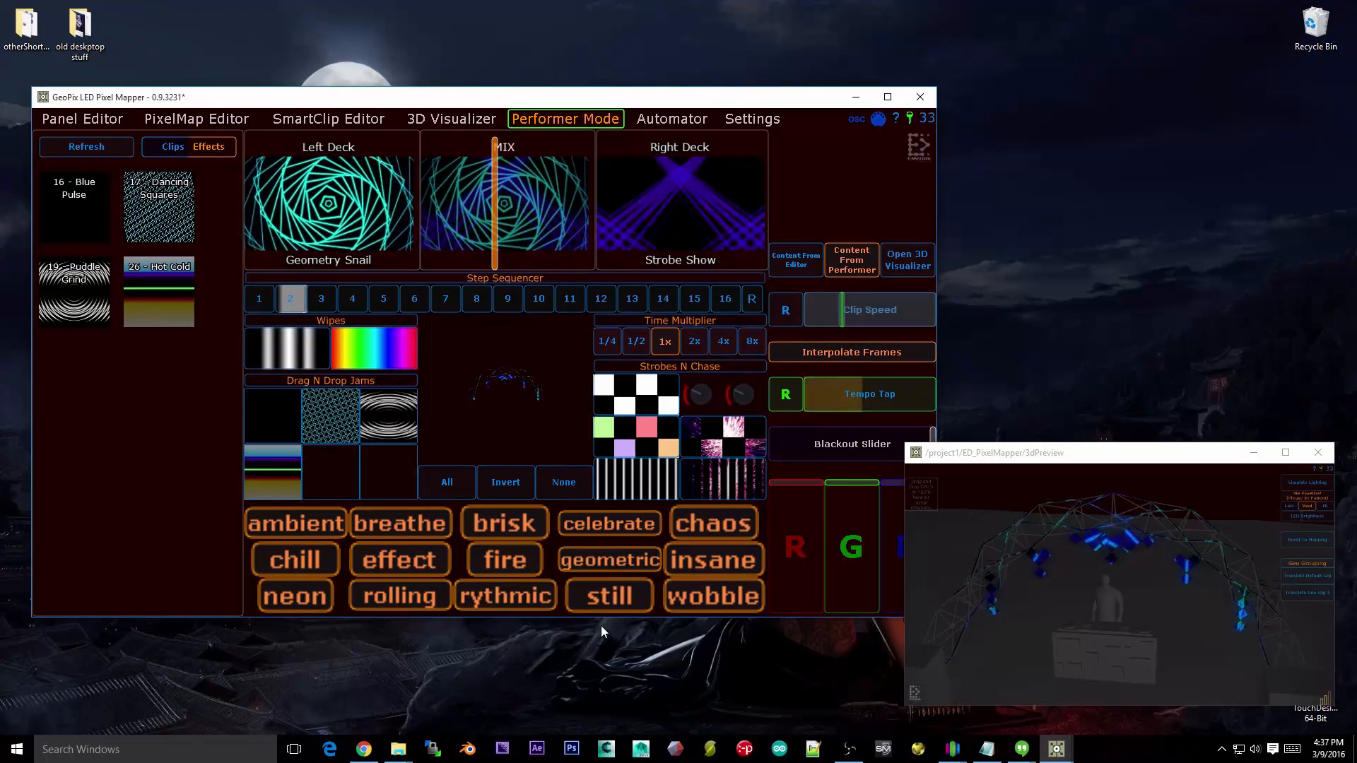
Step: Turn off the ambient, breathe, effect, geometric and celebrate tag filters and switch the library to clips
click(413, 563)
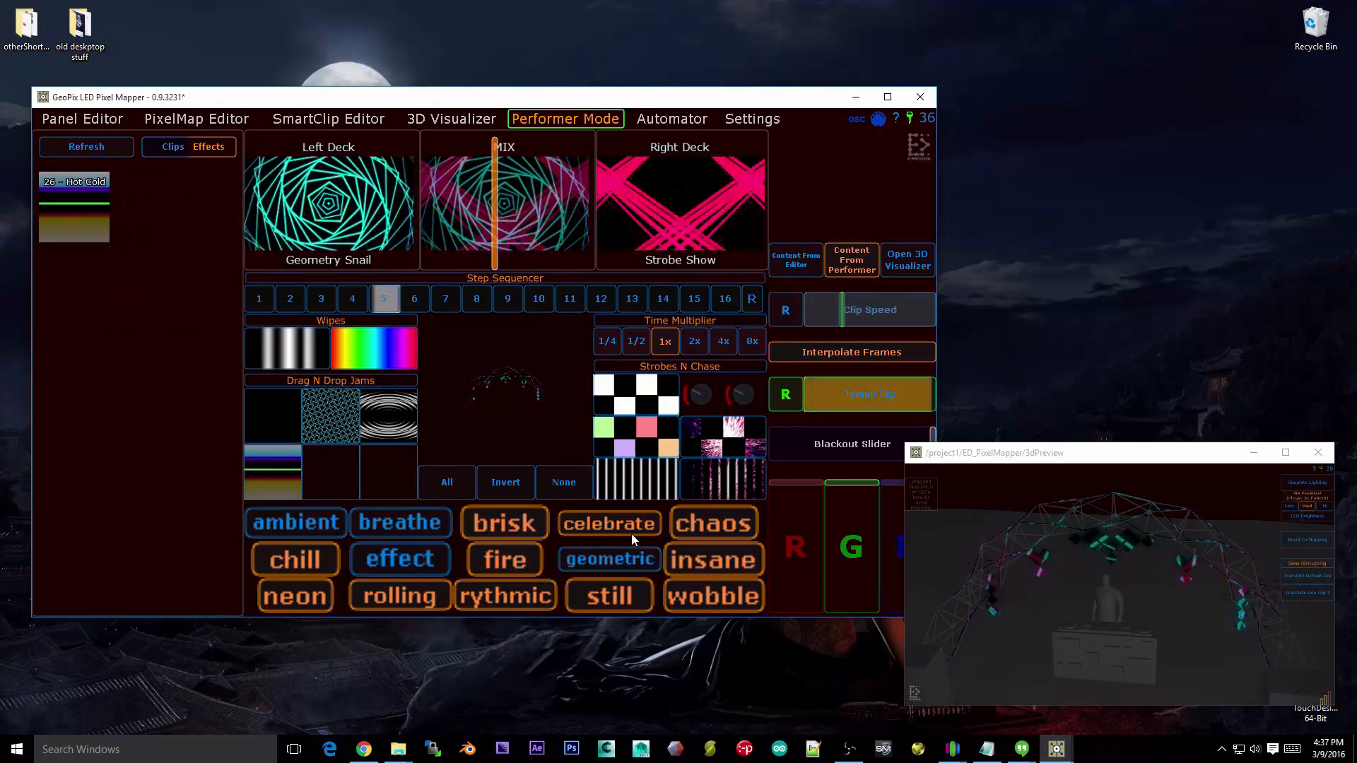
click(149, 147)
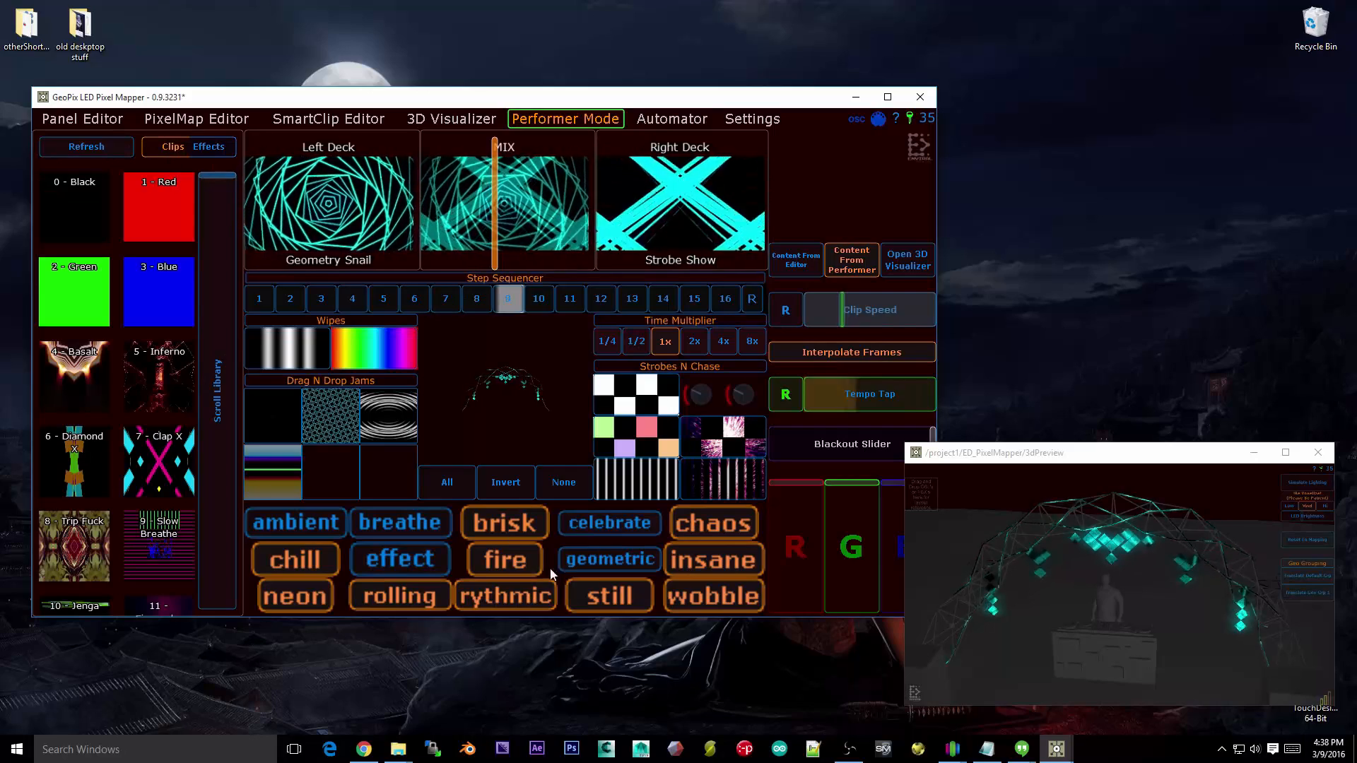
Step: Clear all tag filters by inverting the full selection, toggle rythmic and still, and enable every tag again
click(465, 474)
click(510, 481)
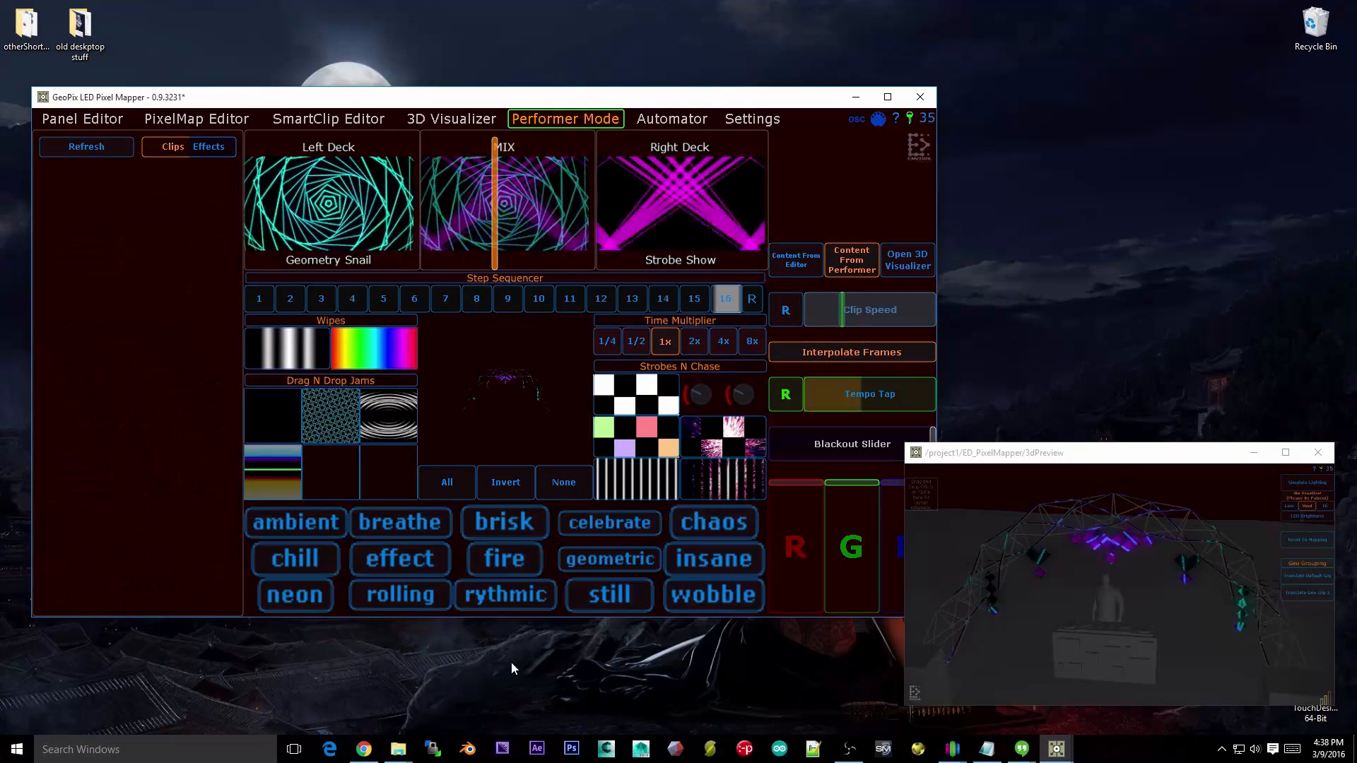
click(531, 598)
click(609, 595)
click(447, 483)
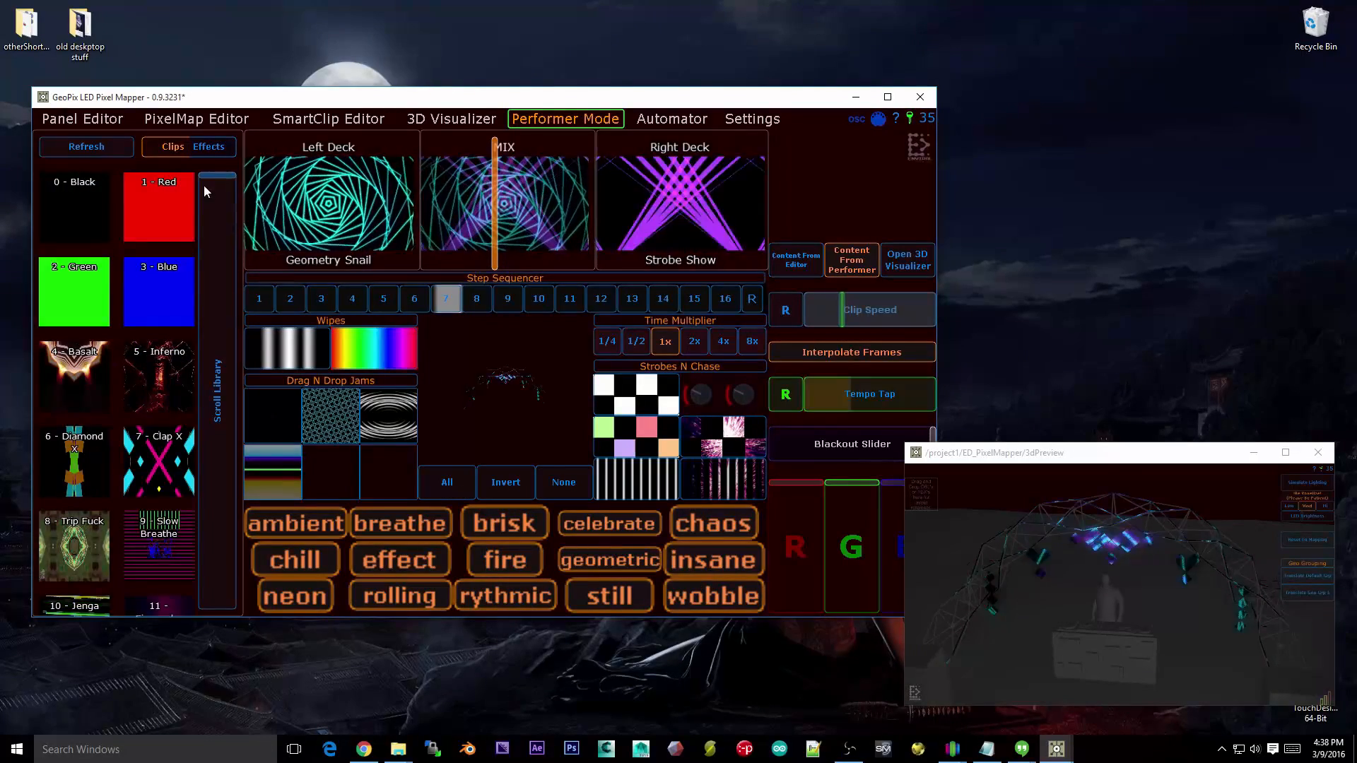
Step: Browse the clip library down to 25 - Adrift
drag(204, 185, 214, 574)
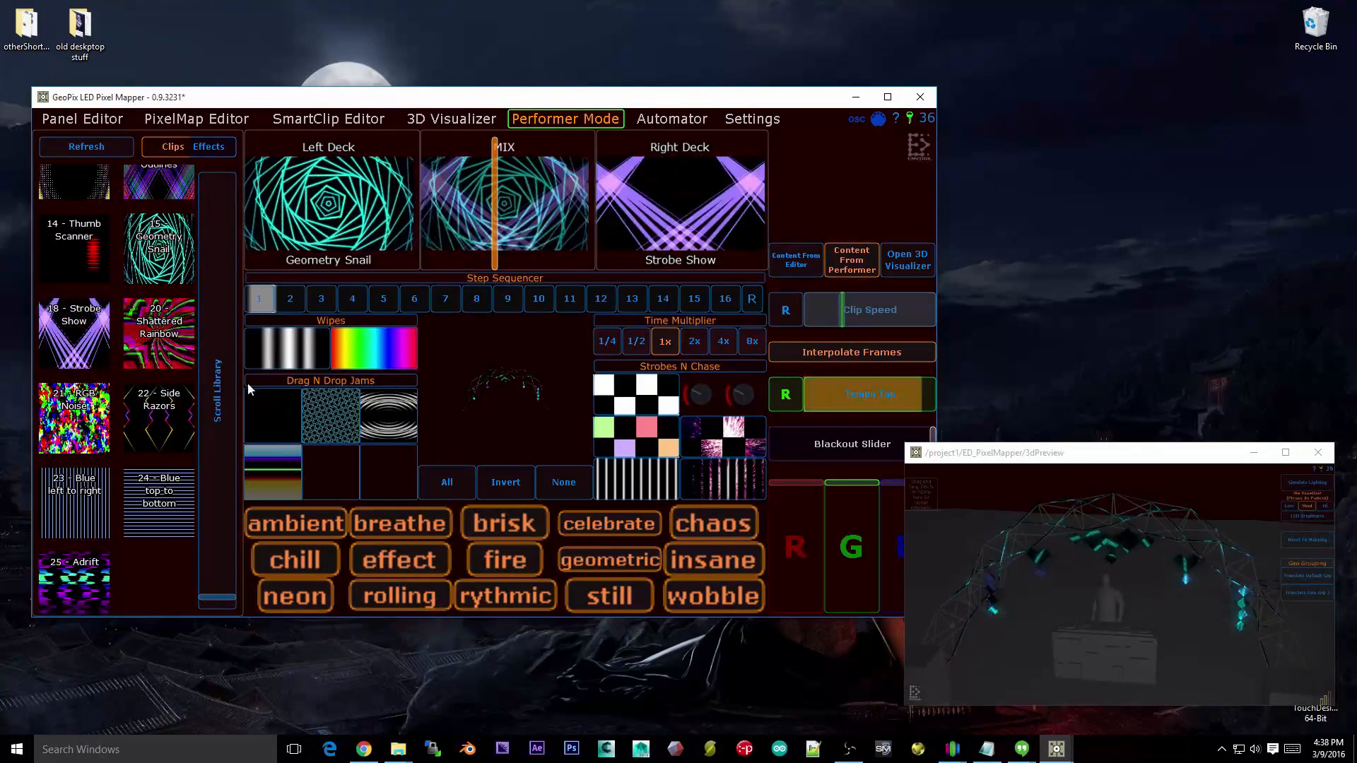
drag(224, 597, 231, 164)
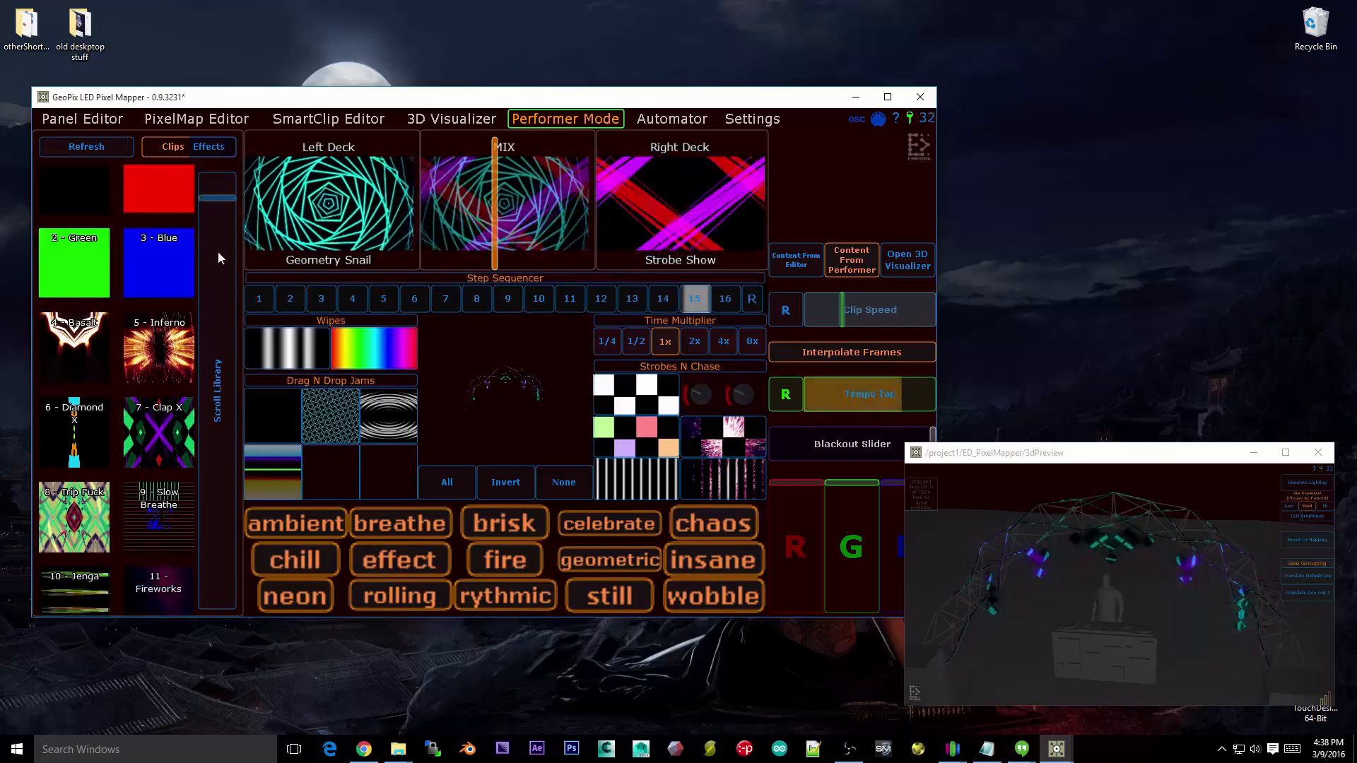
drag(218, 251, 258, 629)
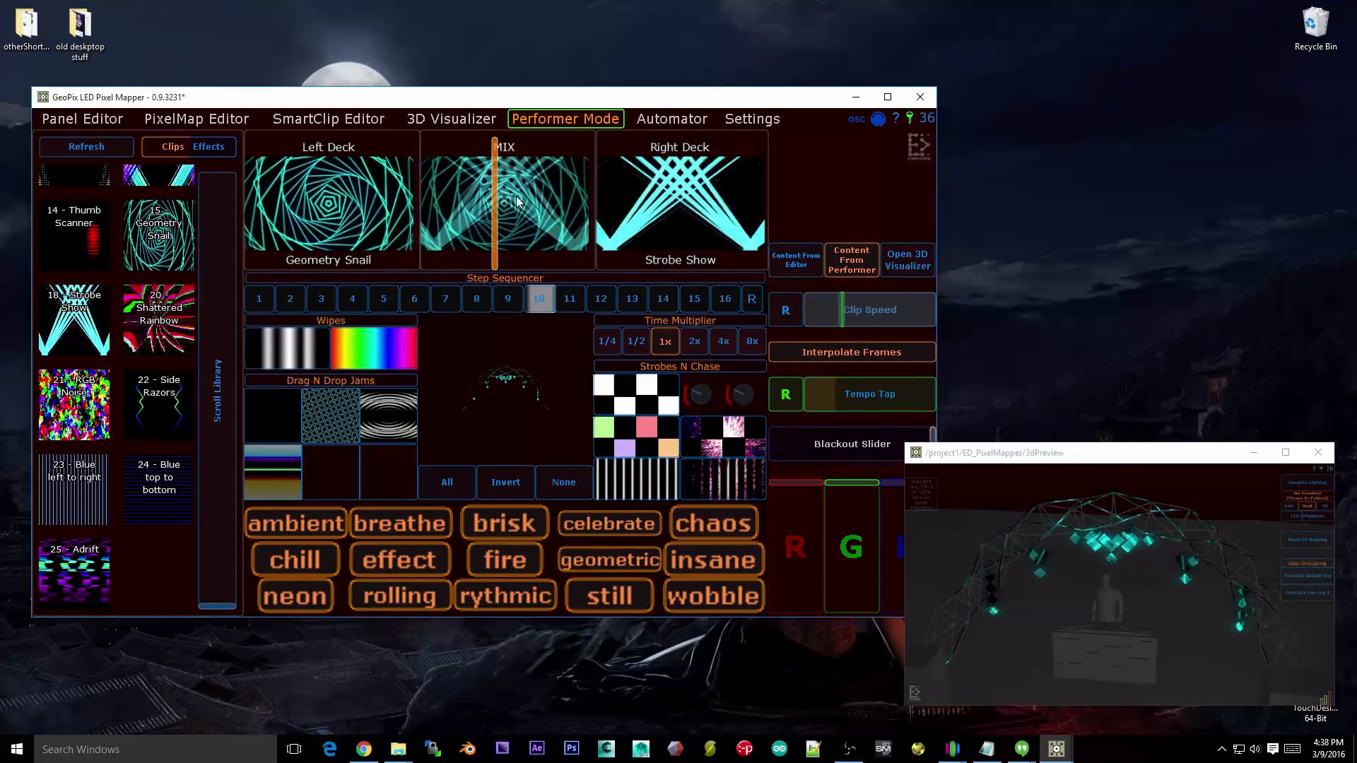
Step: Fade the mix fully to the Left Deck, then view the effects library and return to clips
drag(512, 195, 299, 219)
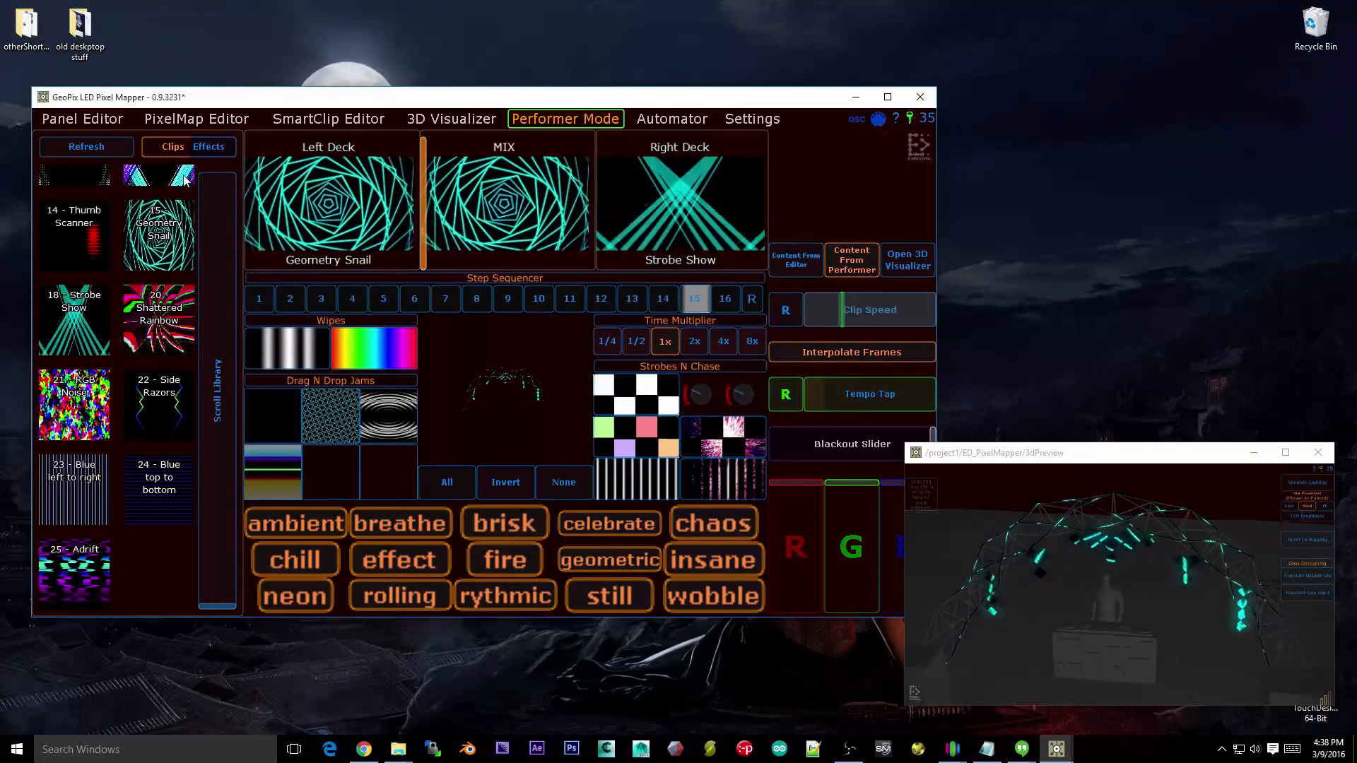
click(209, 147)
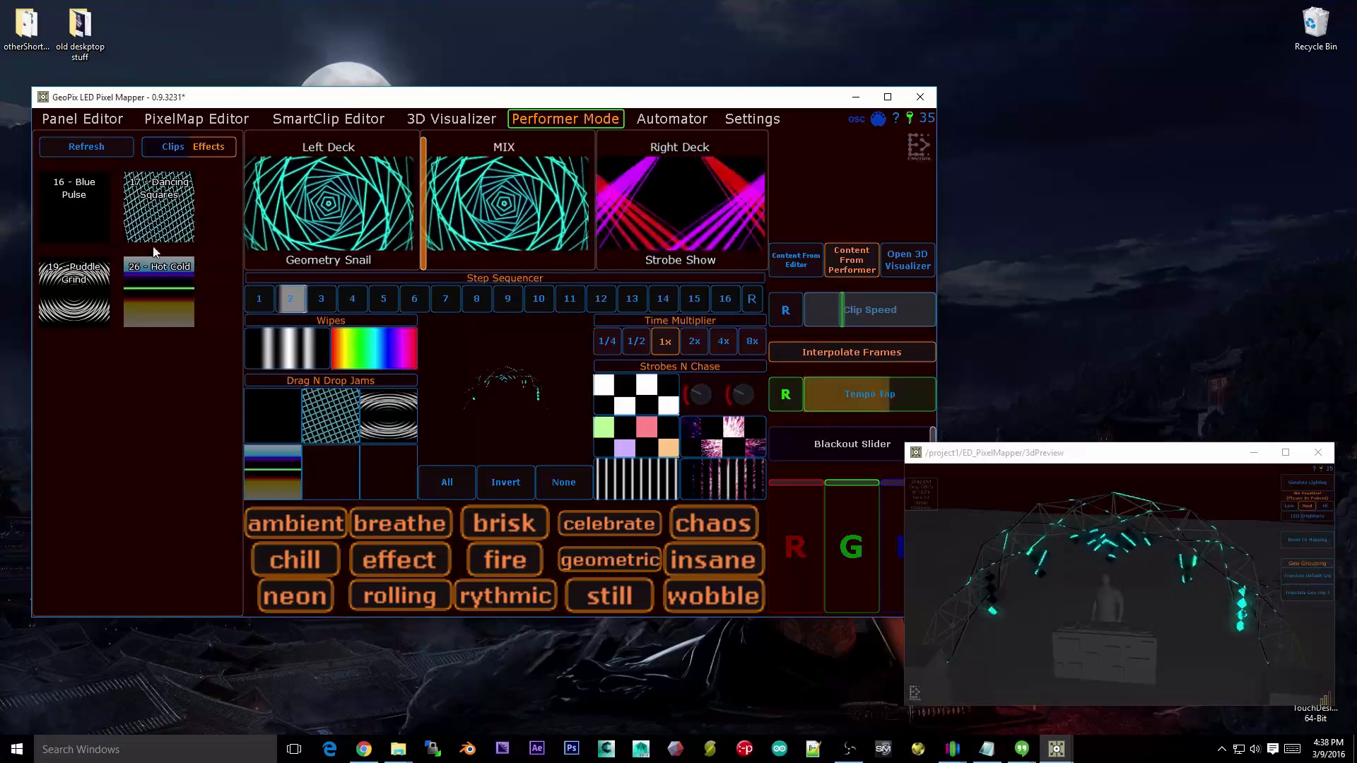
click(173, 148)
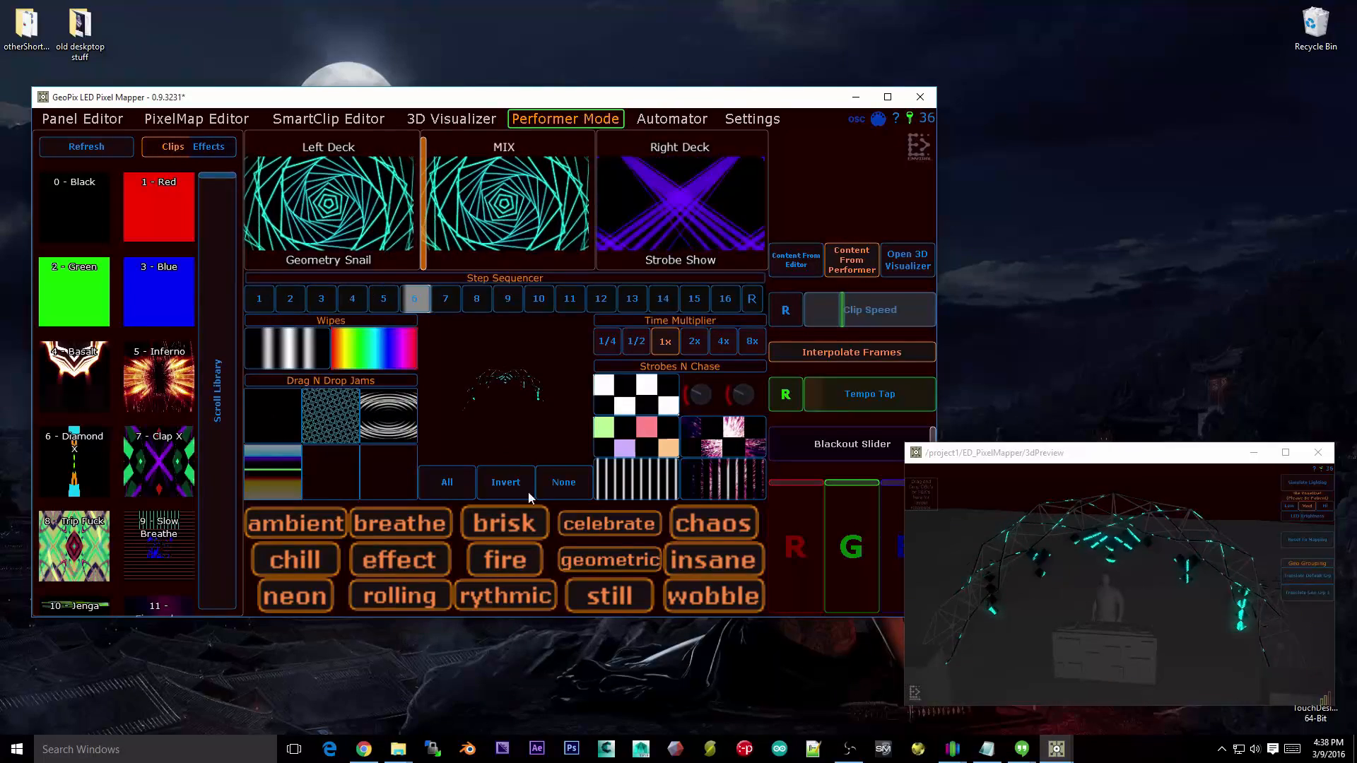
Step: Try inverting the tag selection and clear all tag filters
click(509, 485)
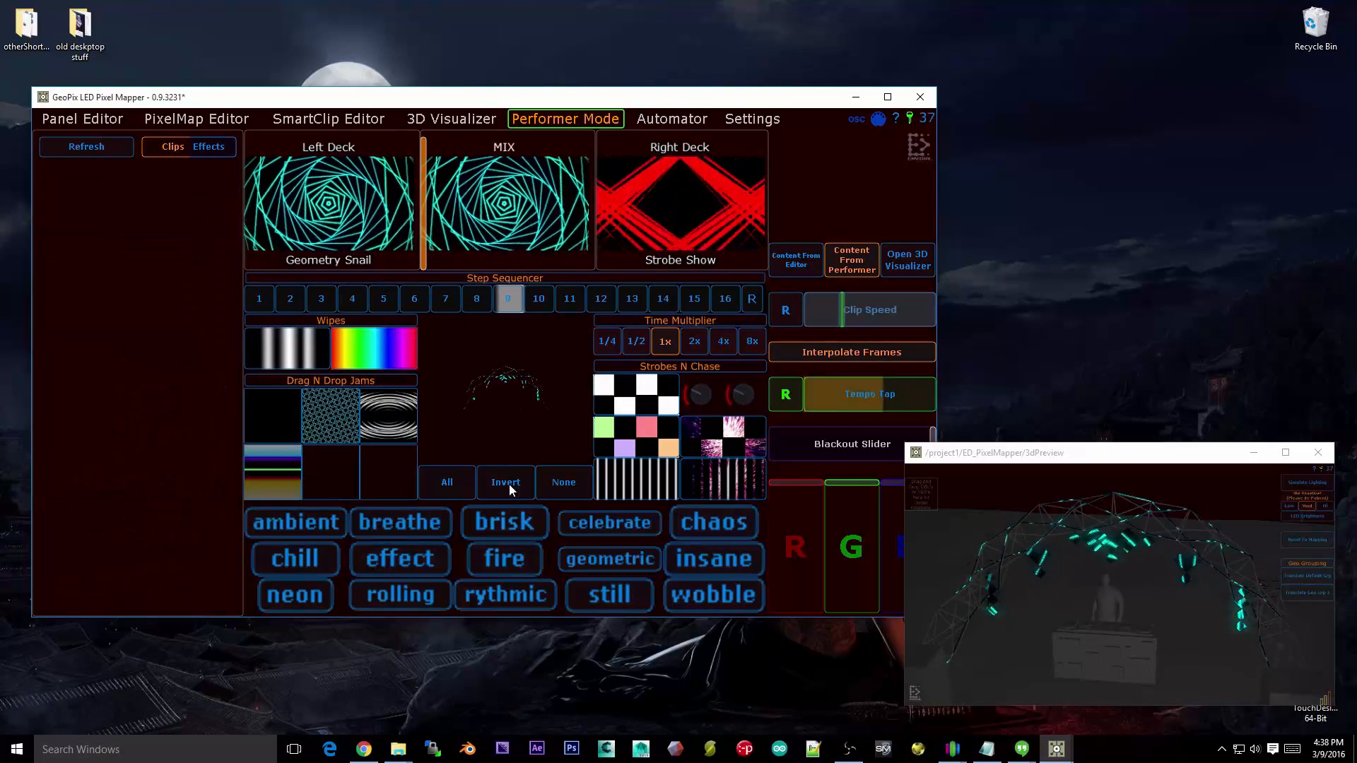
click(509, 485)
click(577, 477)
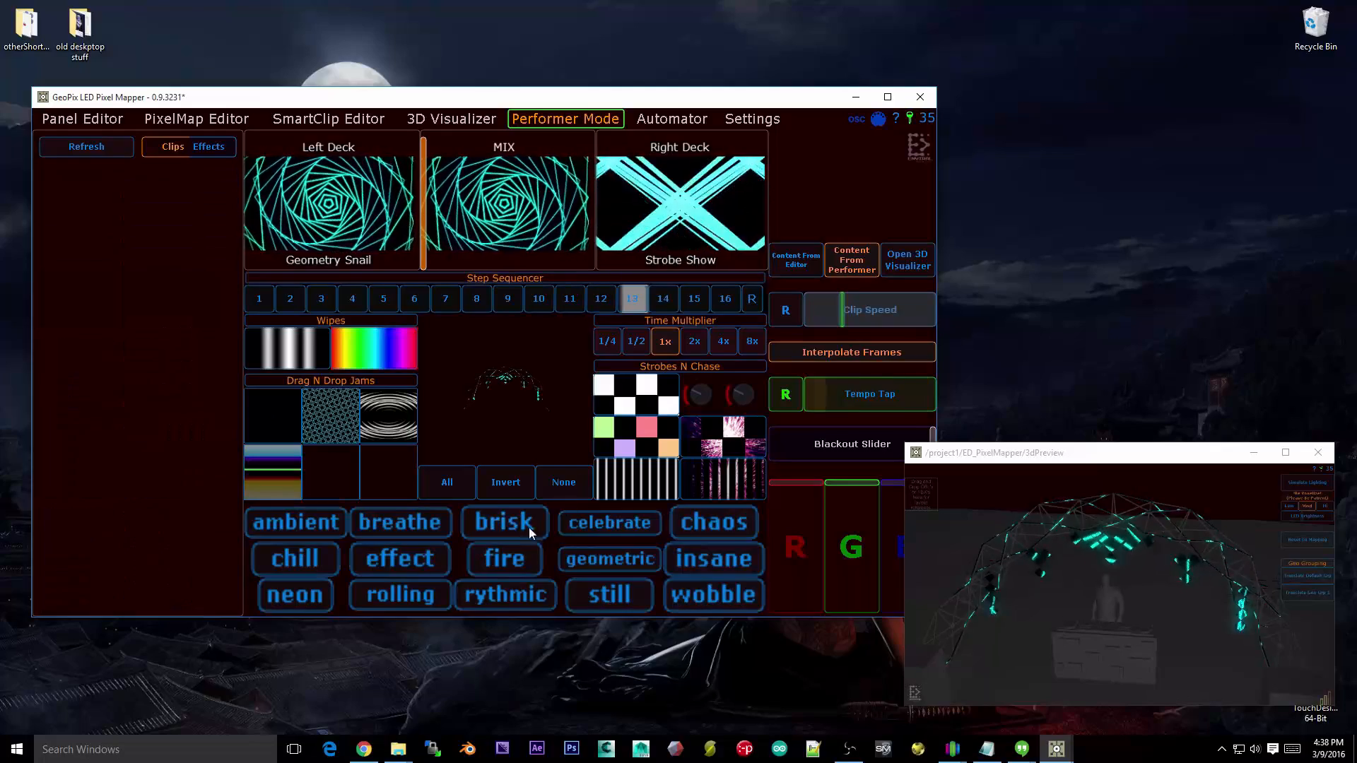
Step: Turn on the brisk, fire, geometric and celebrate tags, invert the selection, and enable all tags again
click(529, 527)
click(534, 557)
click(571, 557)
click(567, 523)
click(492, 480)
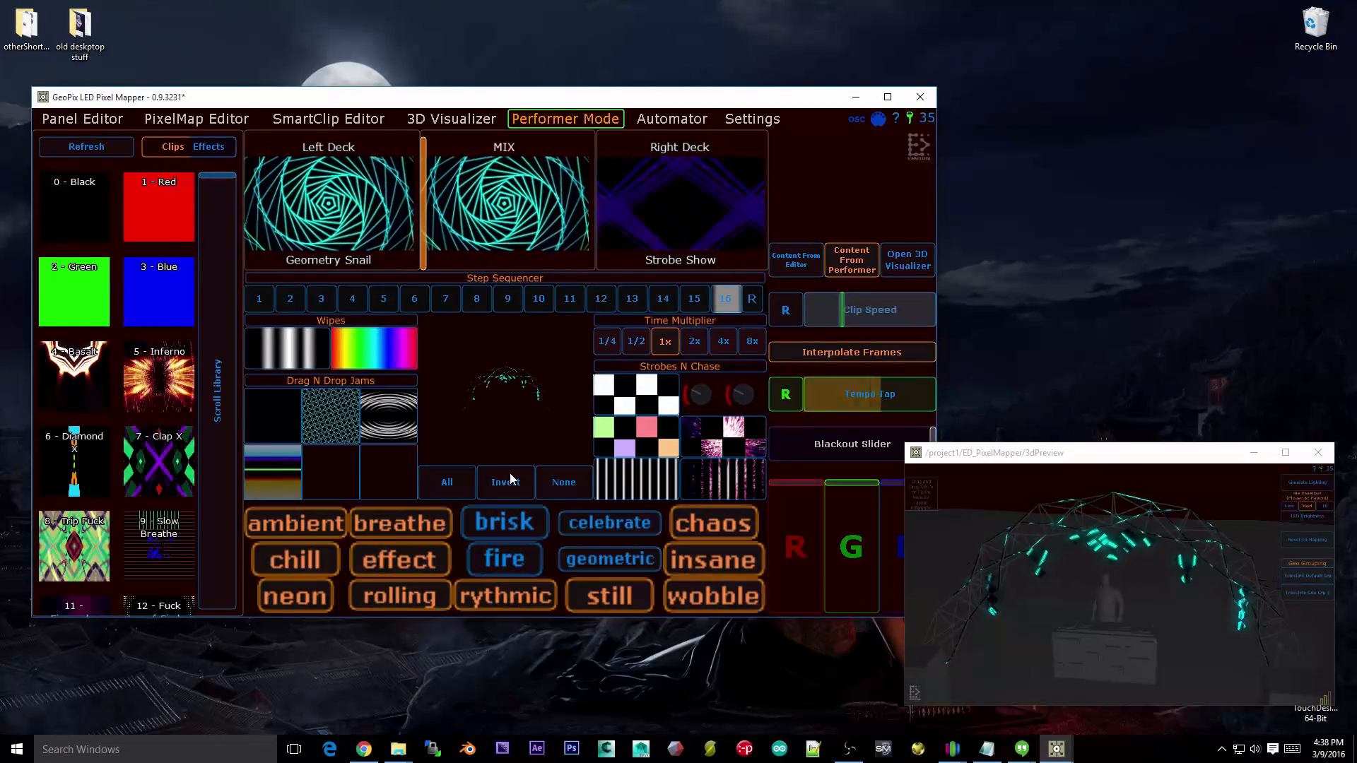
click(509, 486)
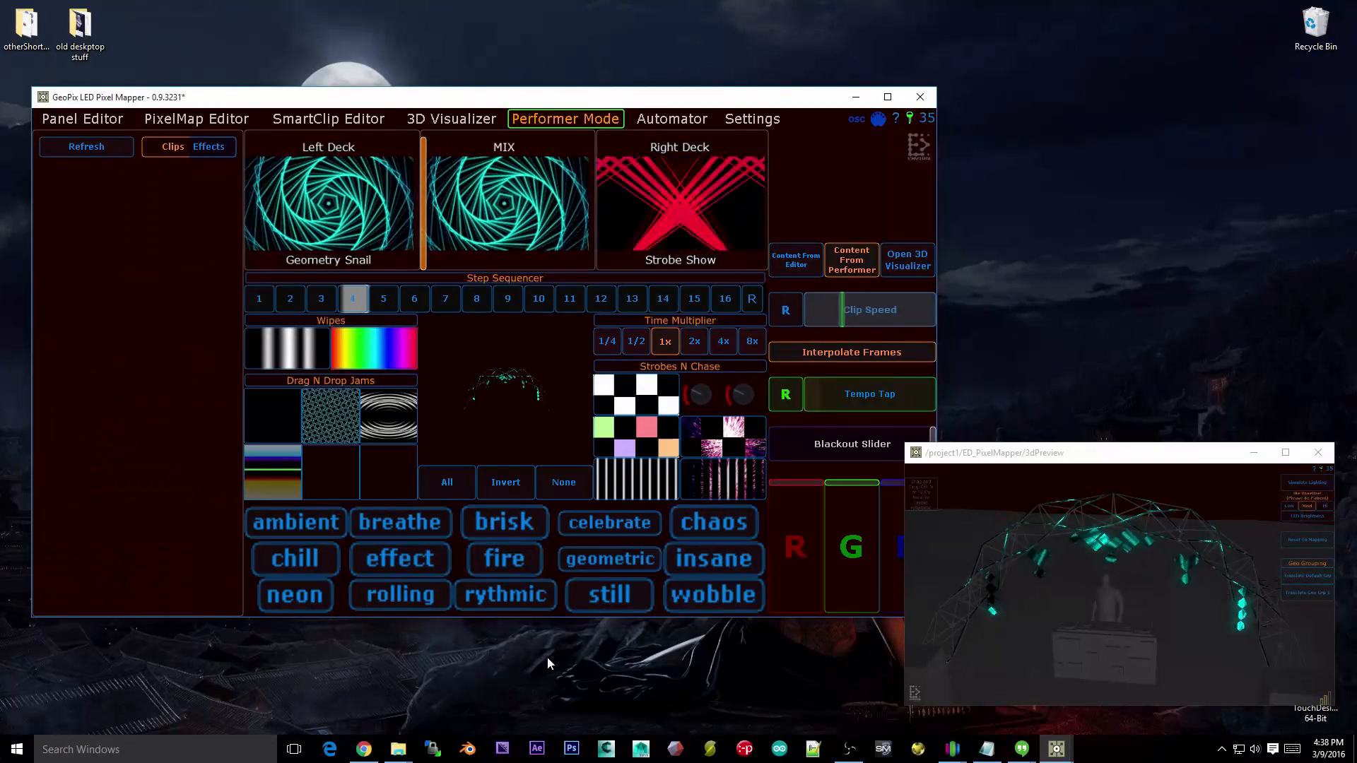
click(448, 480)
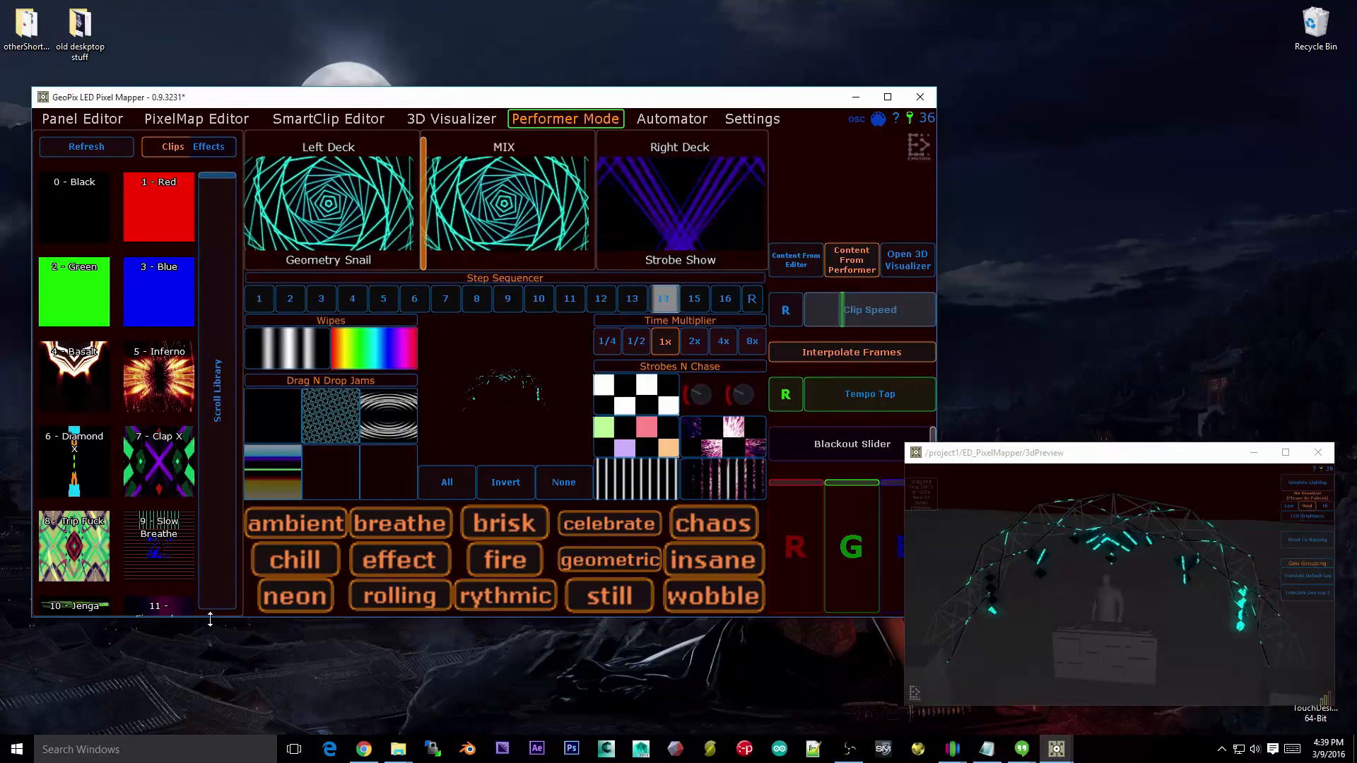
Step: Send the editor's content to the output, check its animation in the SmartClip Editor, and restore the performer content
click(804, 260)
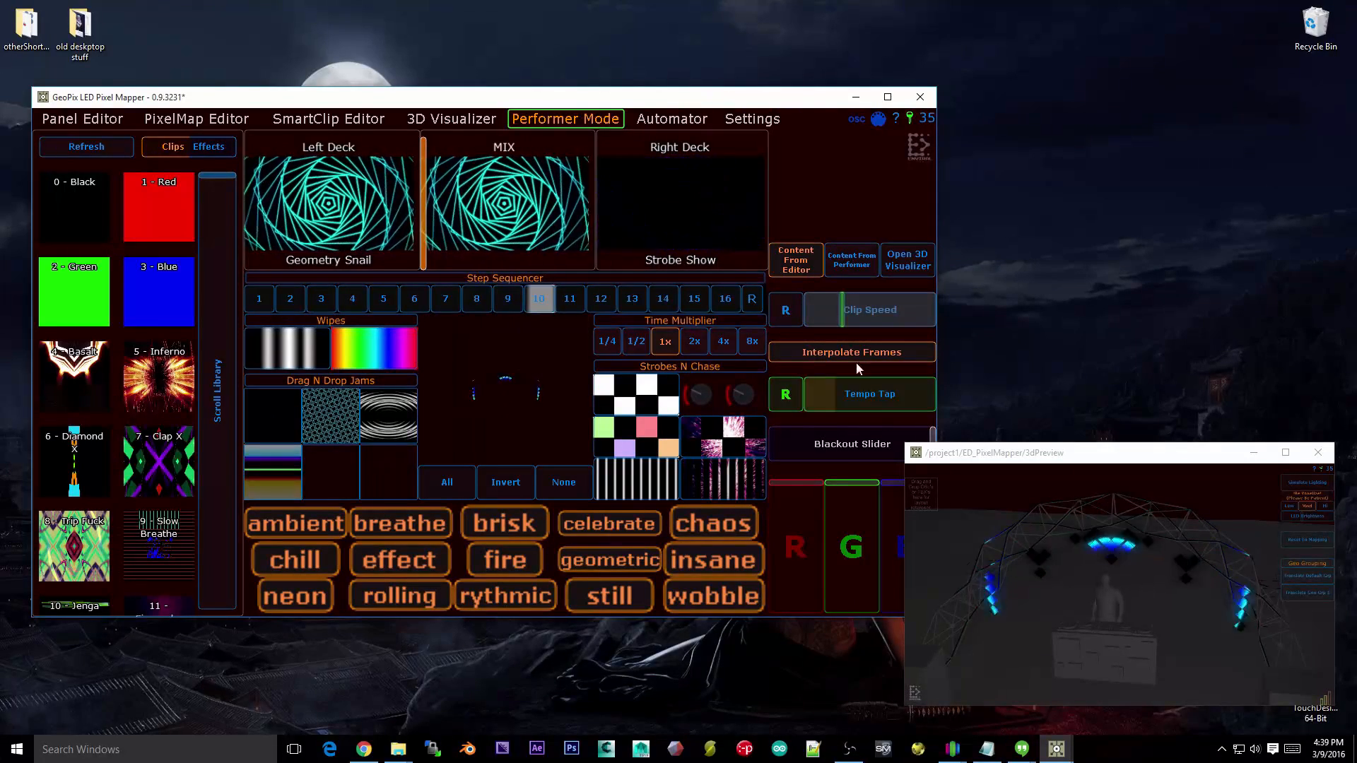
click(317, 119)
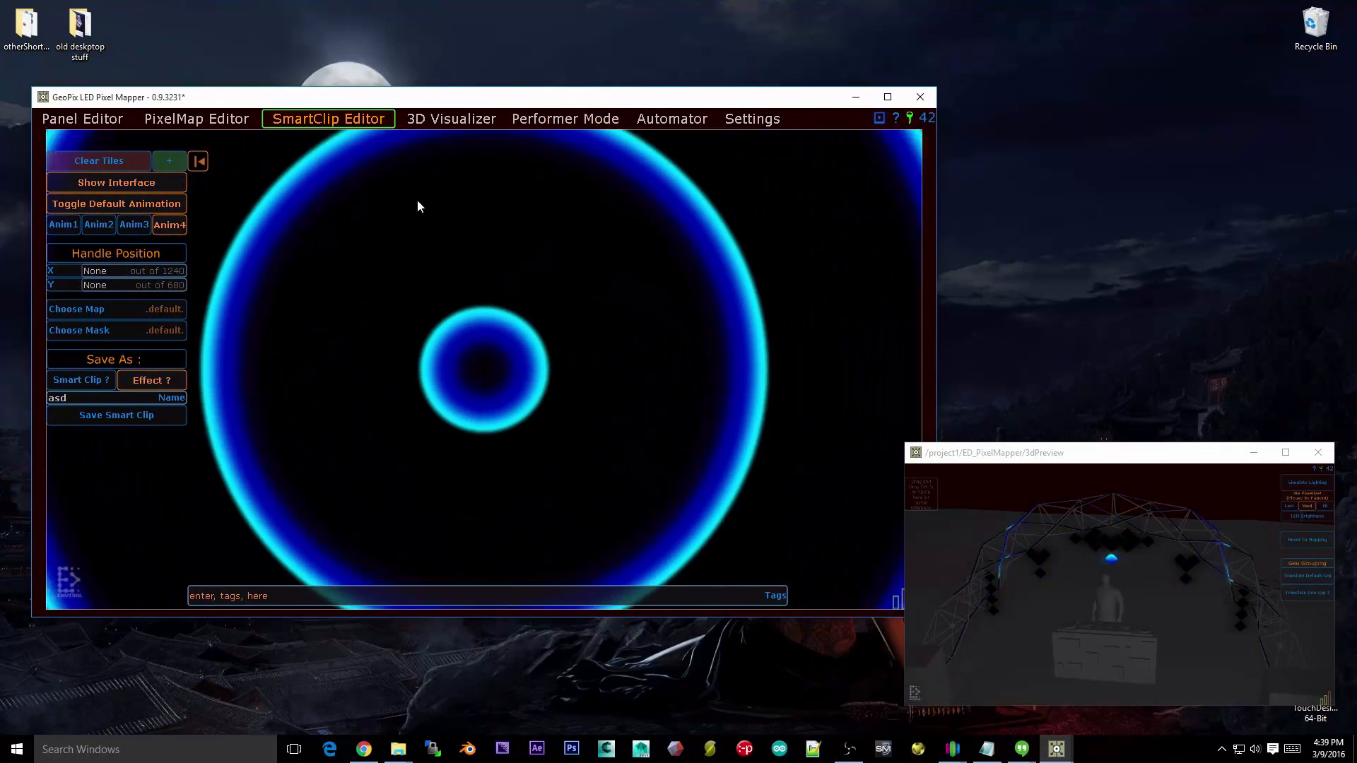
click(565, 118)
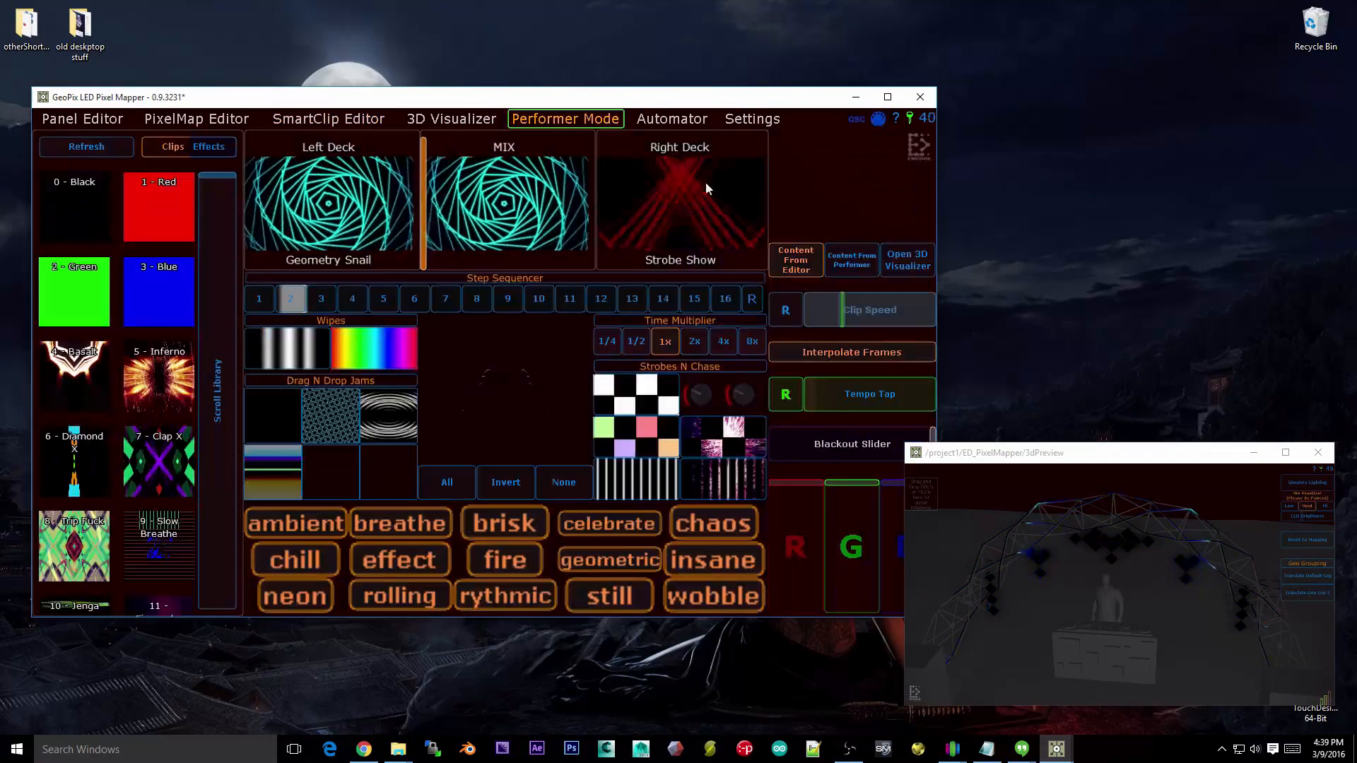
click(875, 257)
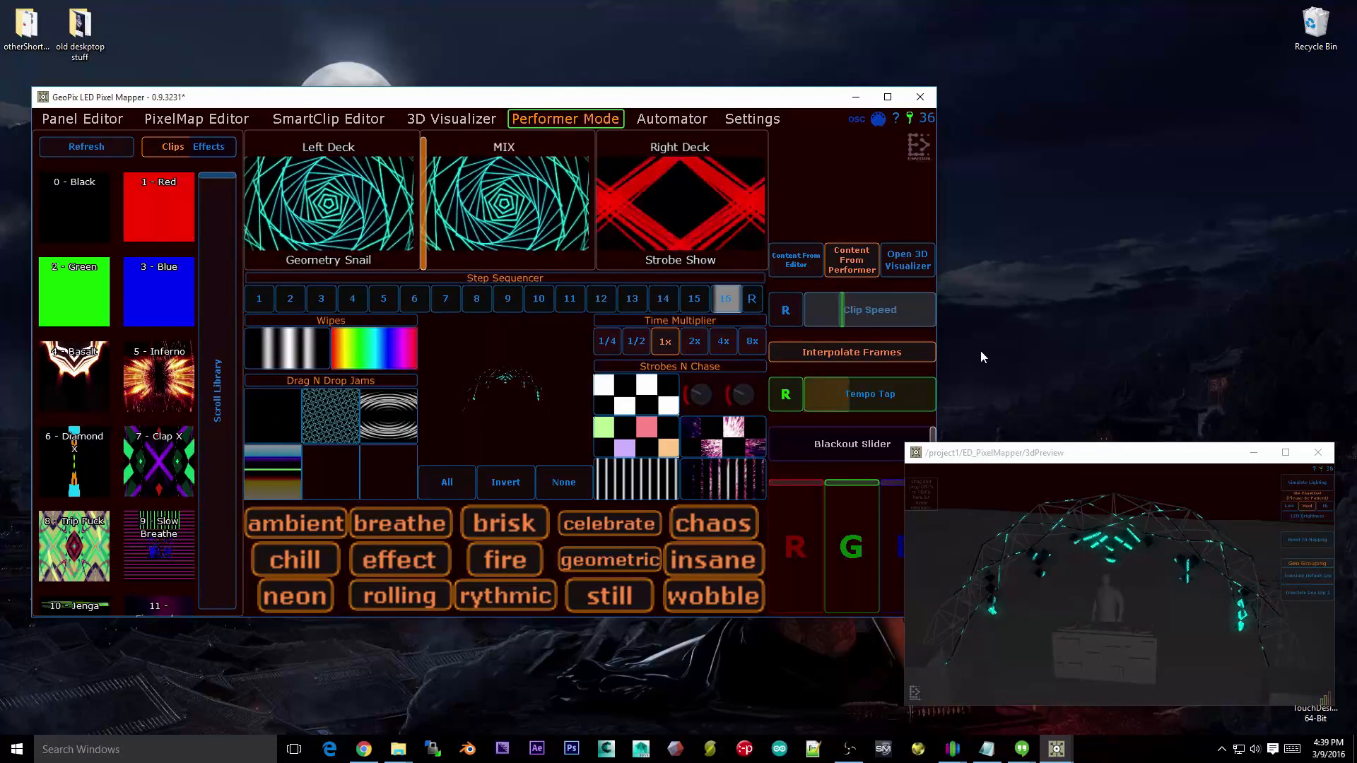
Step: Move the 3D preview window clear of the RGB sliders and try out the clip speed control
drag(958, 459, 1002, 454)
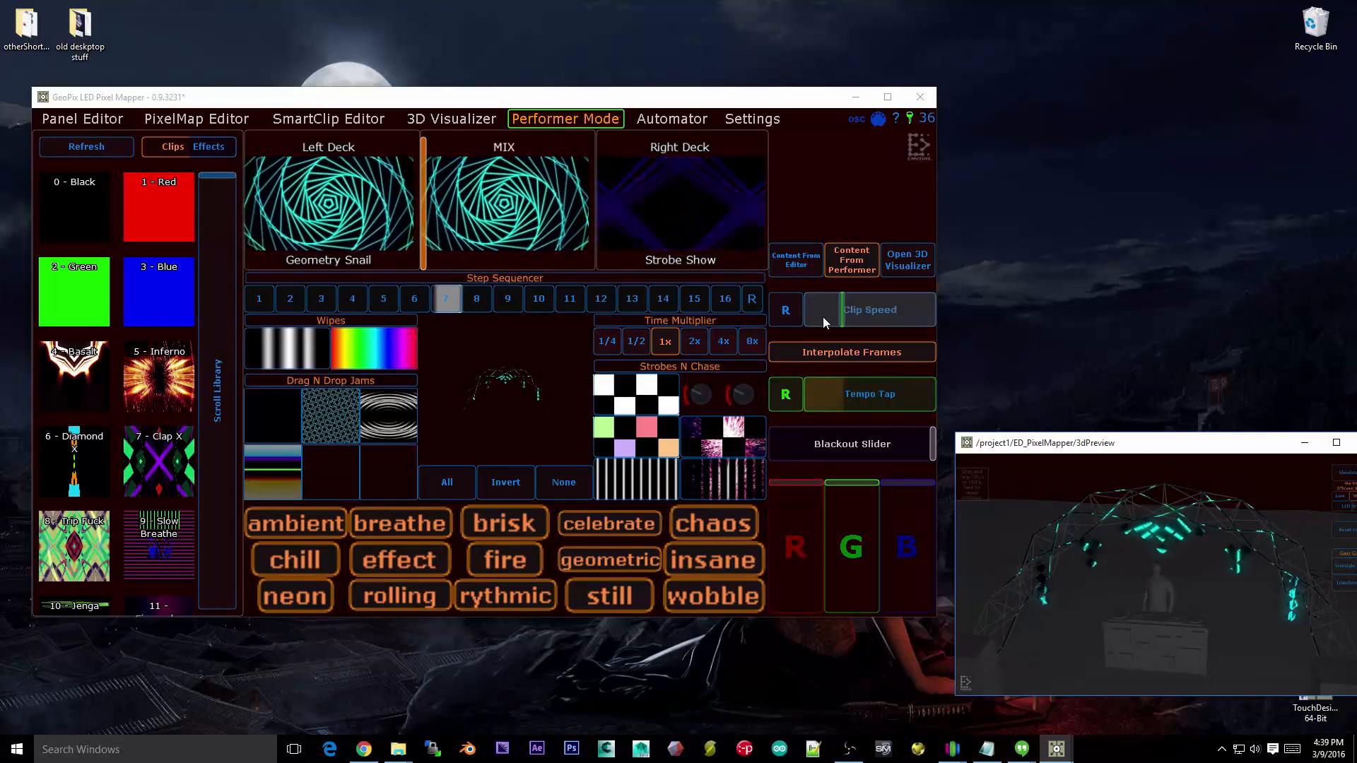
click(839, 307)
drag(839, 310, 949, 307)
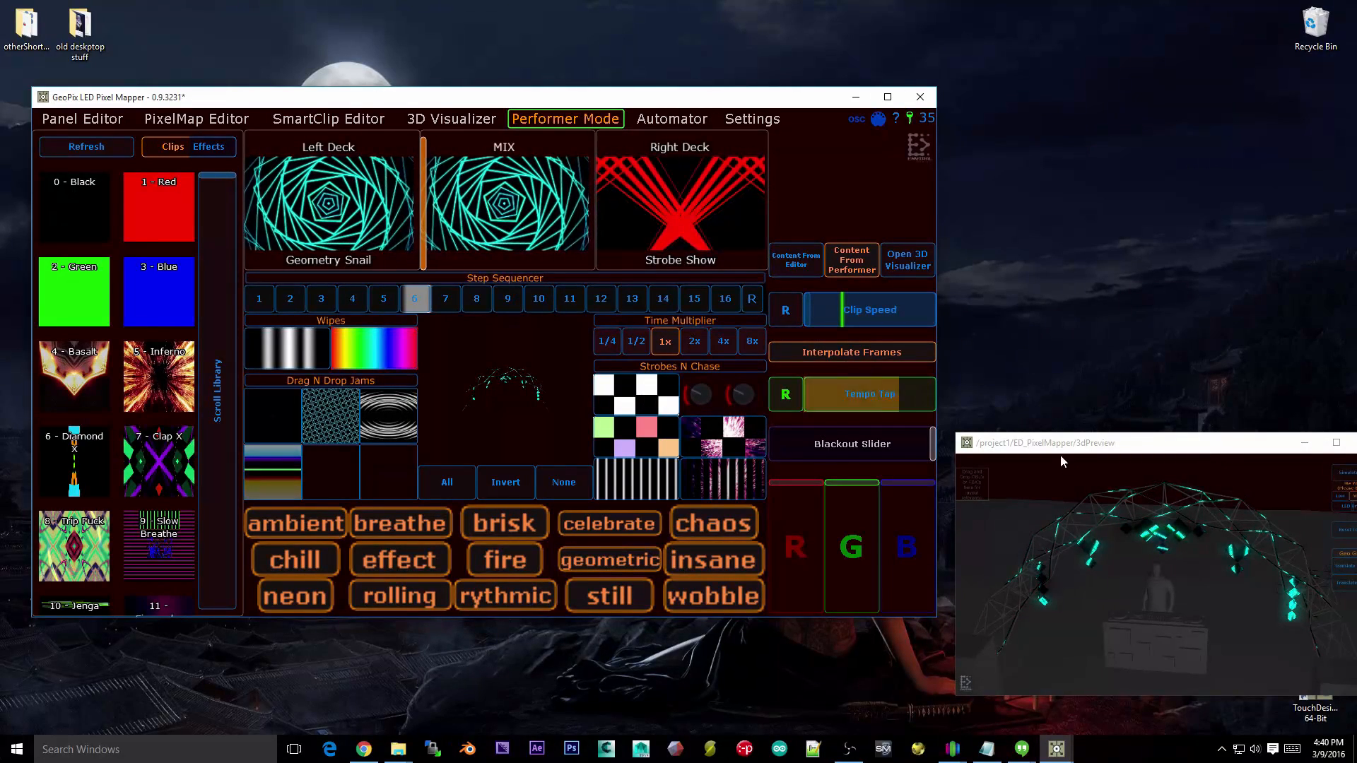
Step: Move the 3D preview window back fully onto the desktop and enlarge it slightly
drag(1060, 455, 1019, 507)
drag(915, 485, 884, 438)
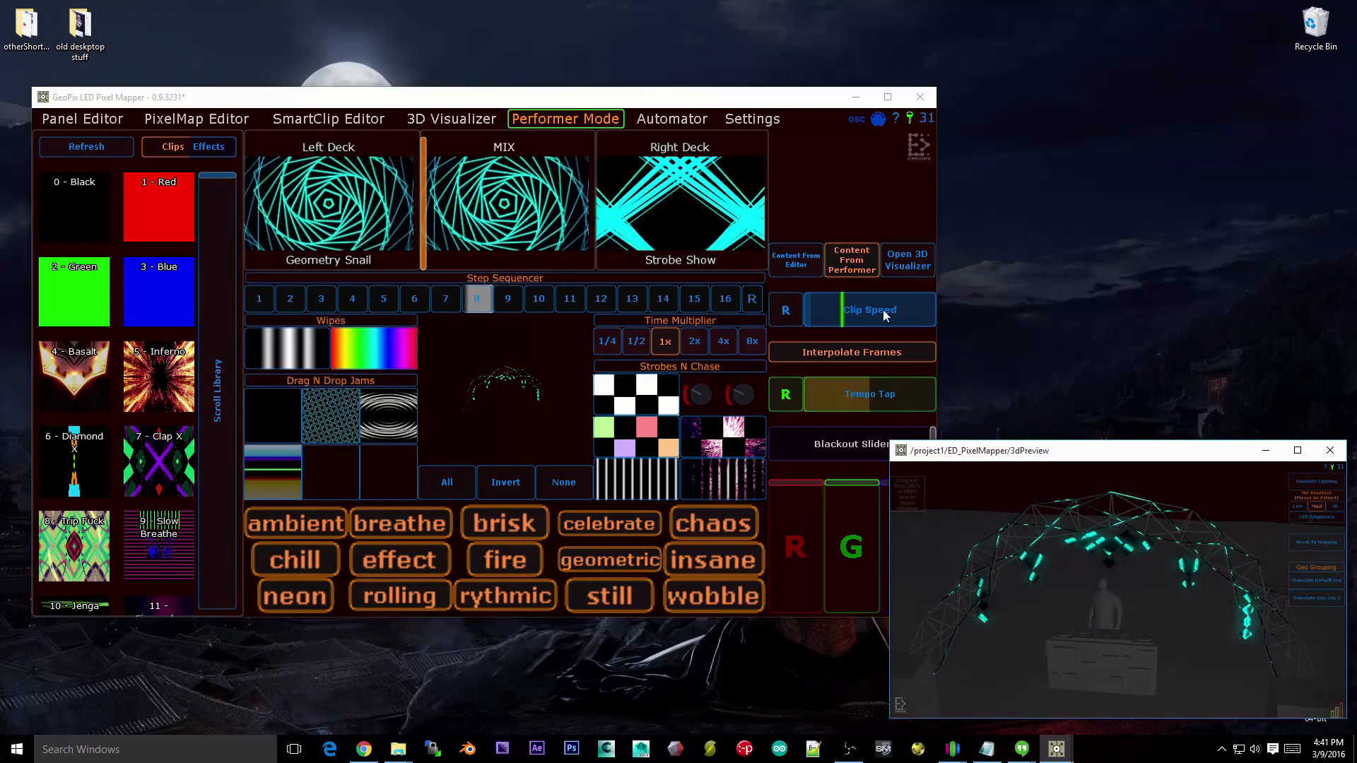
Step: Toggle frame interpolation for clip playback, leaving it off
click(860, 355)
click(861, 357)
click(862, 357)
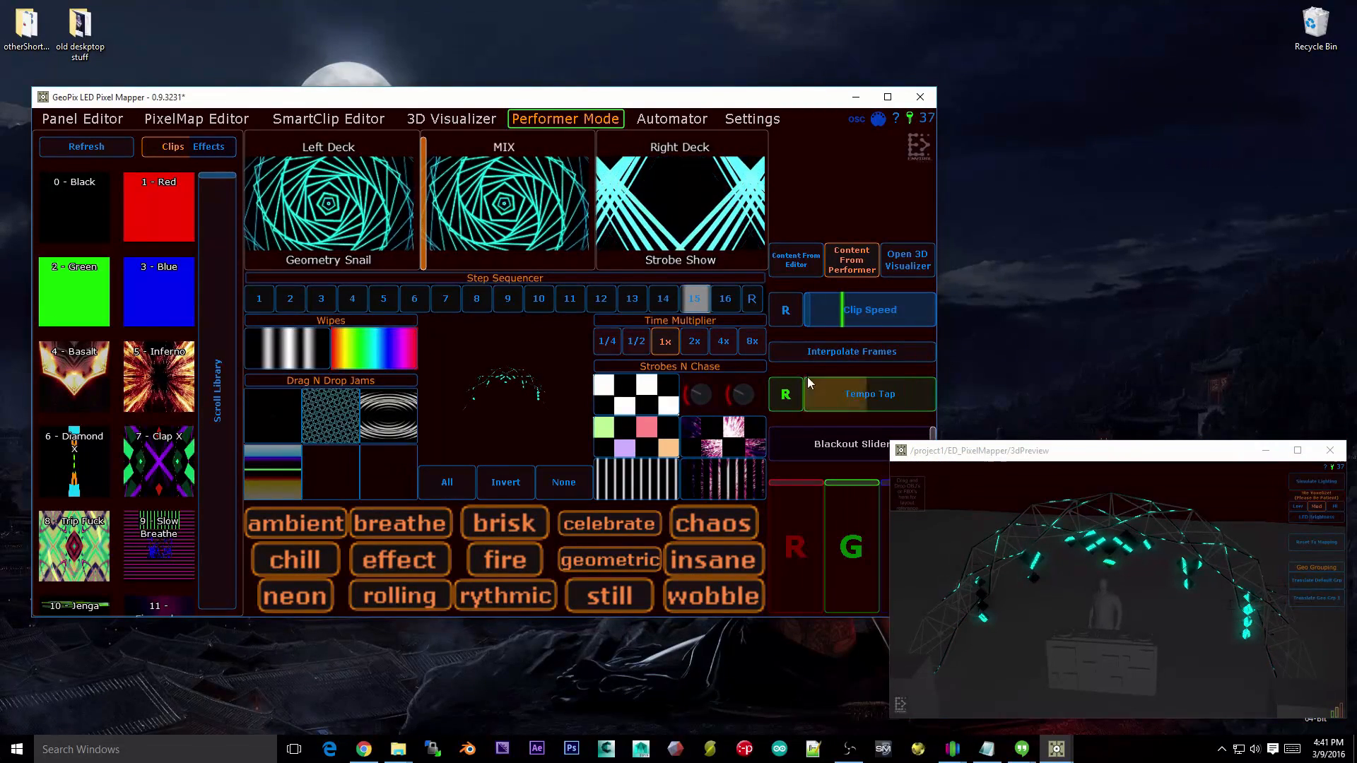
Step: Enlarge the 3D preview window, move it clear of the playback controls, and turn on frame interpolation
click(1083, 470)
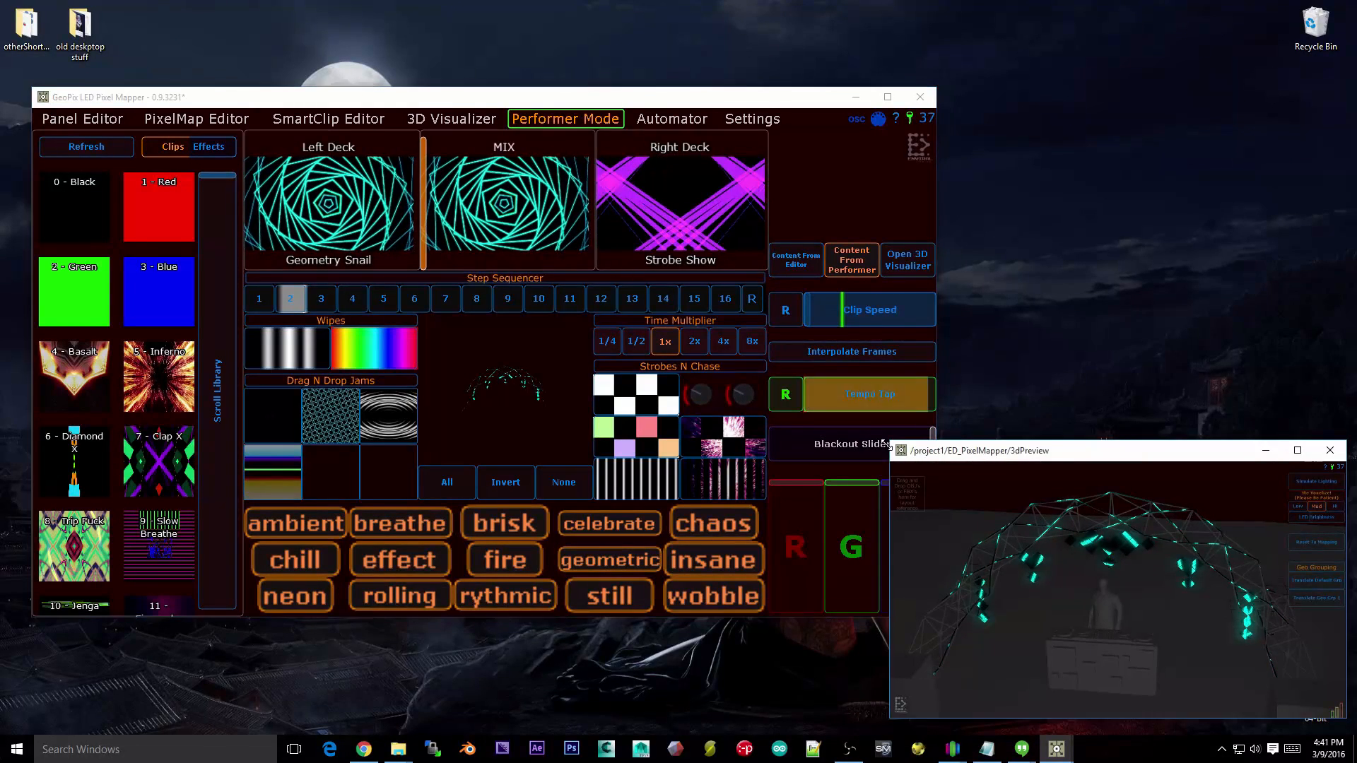
drag(887, 444, 235, 73)
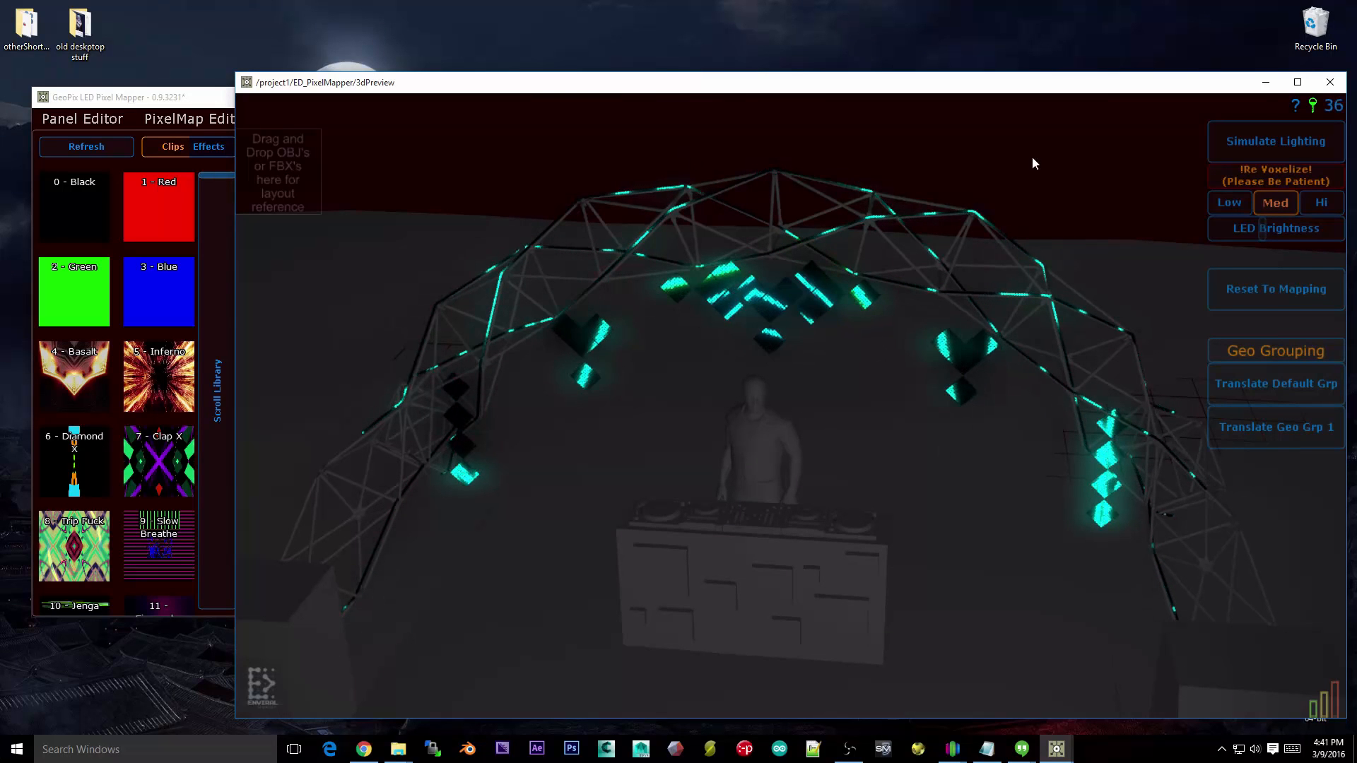
drag(1115, 85, 506, 76)
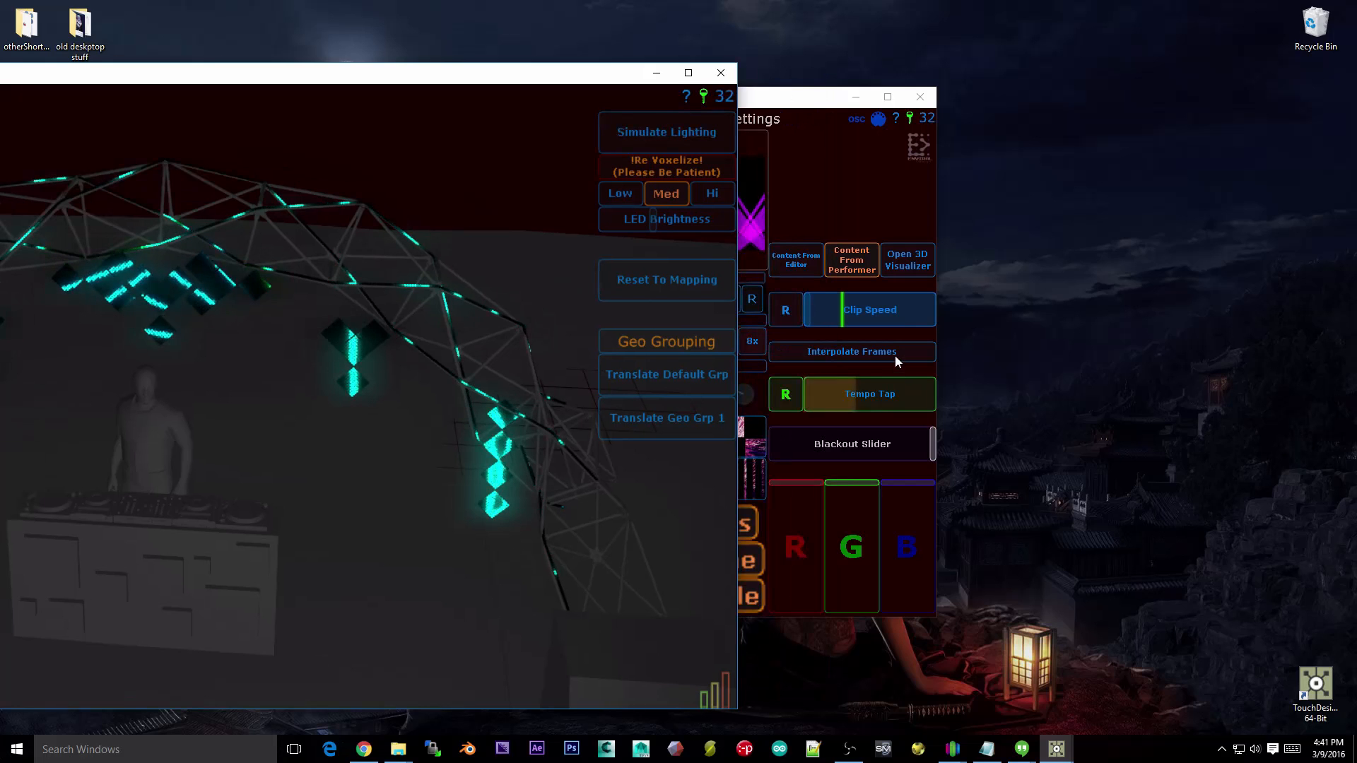
click(895, 353)
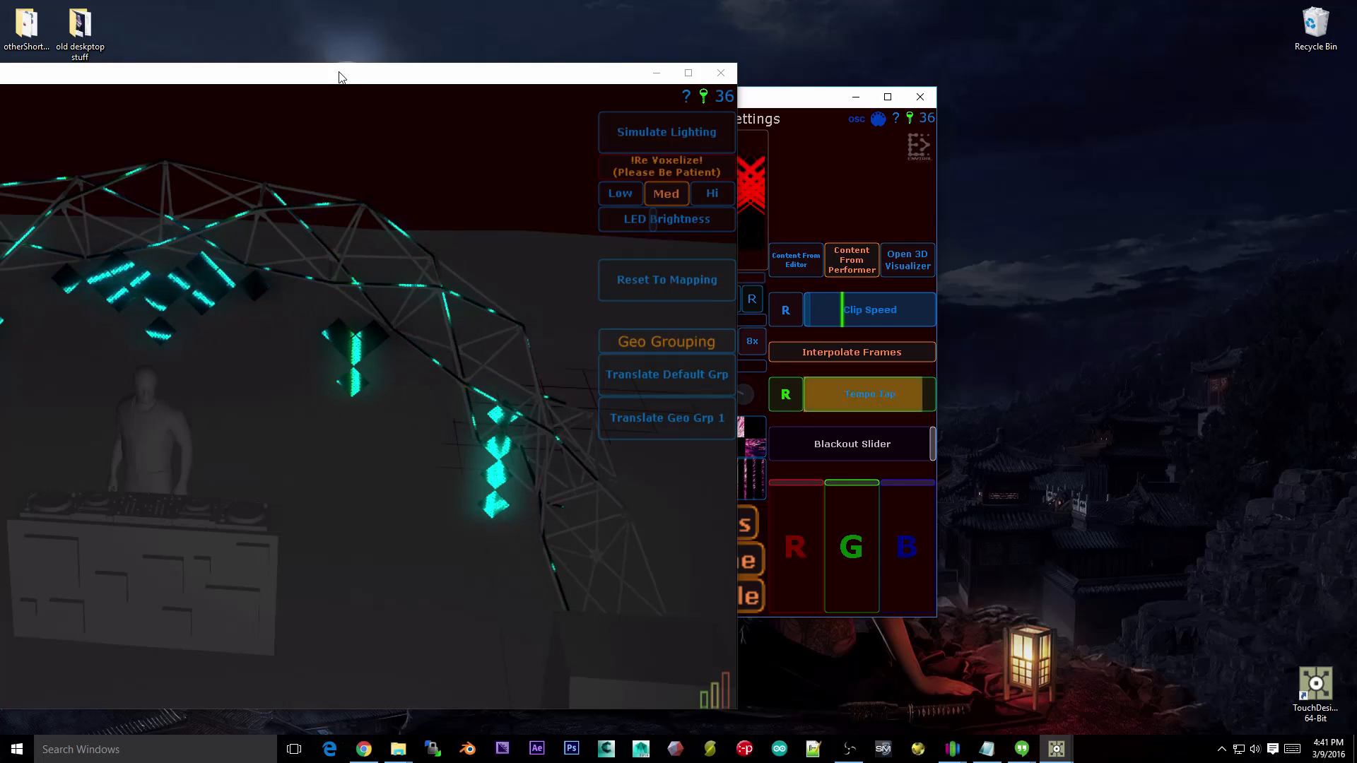
Step: Move the 3D preview window back fully onto the desktop, shrink it, and shift the main window up beside it
drag(340, 89, 950, 109)
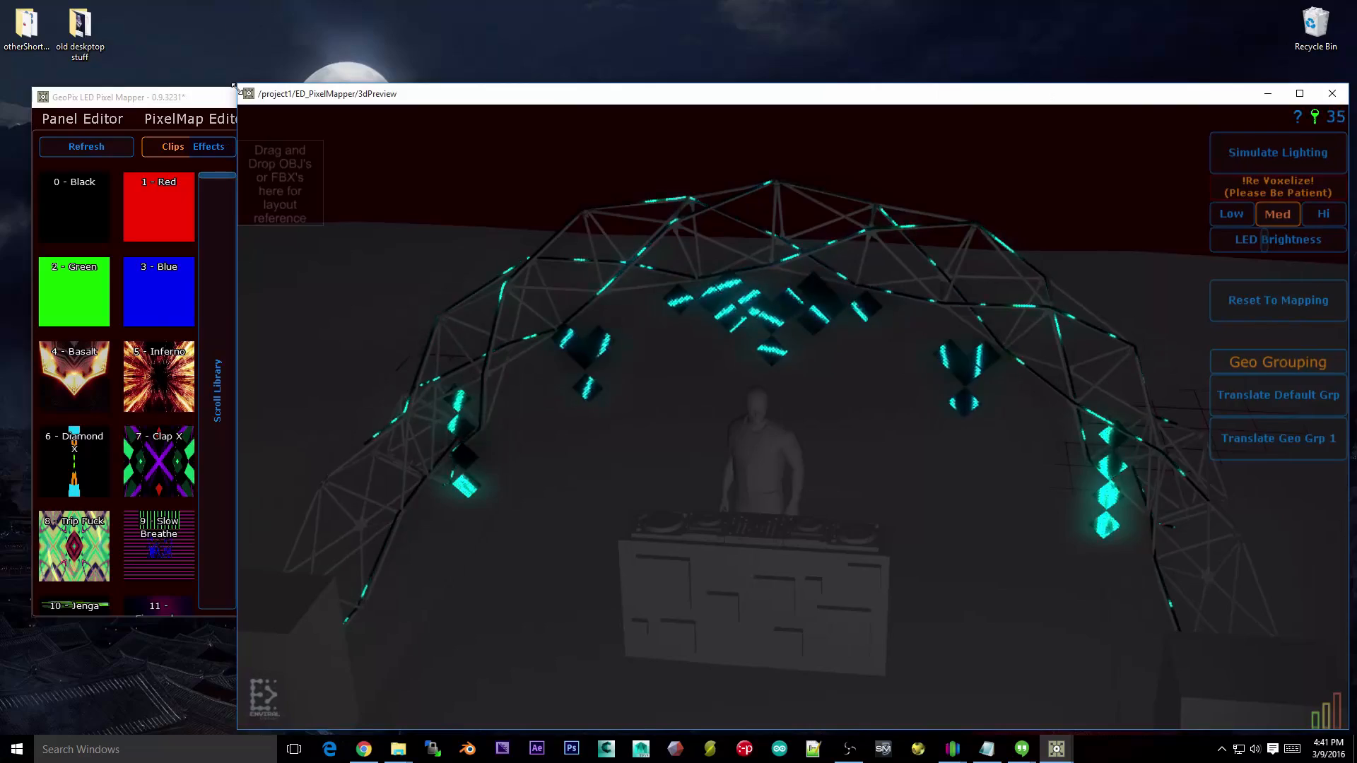
drag(234, 87, 727, 446)
drag(751, 93, 729, 24)
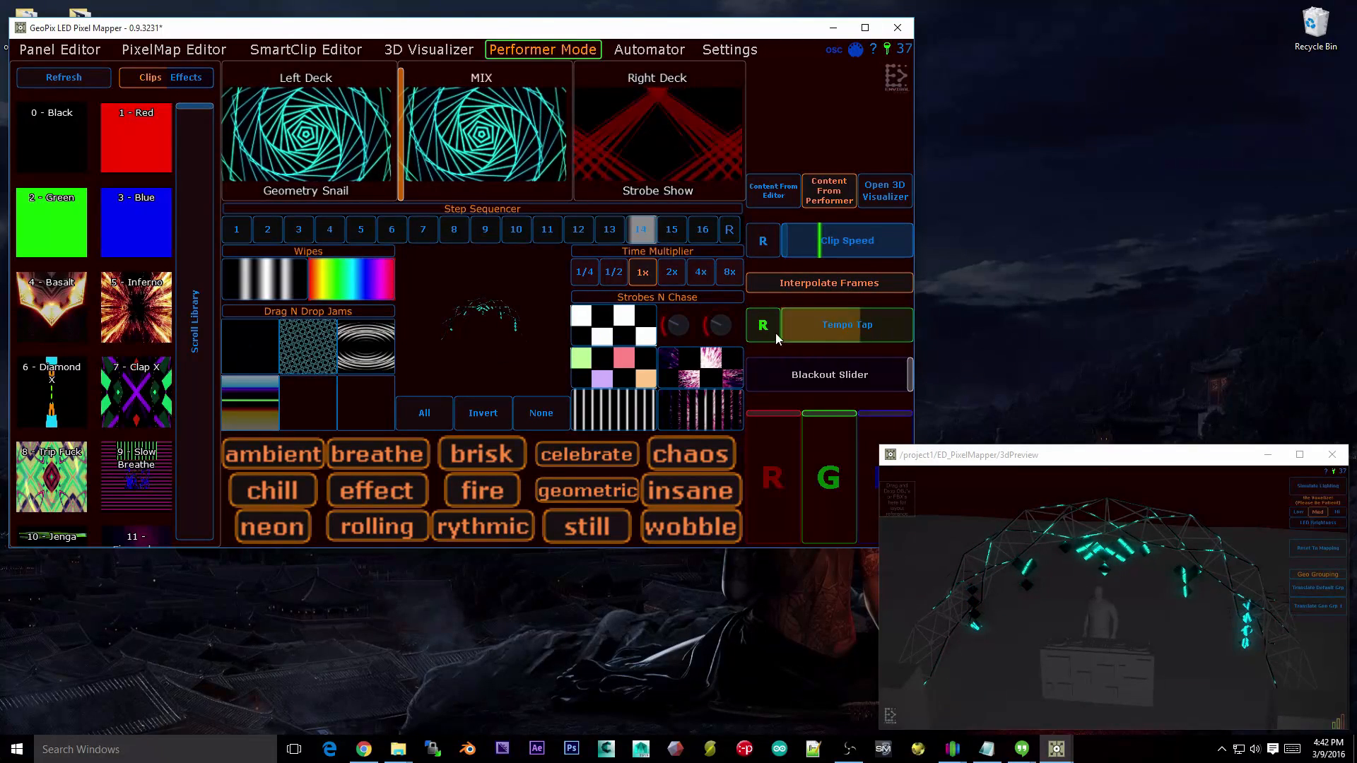
Step: Reset the clip speed to its default and resync the tempo tap several times
click(763, 242)
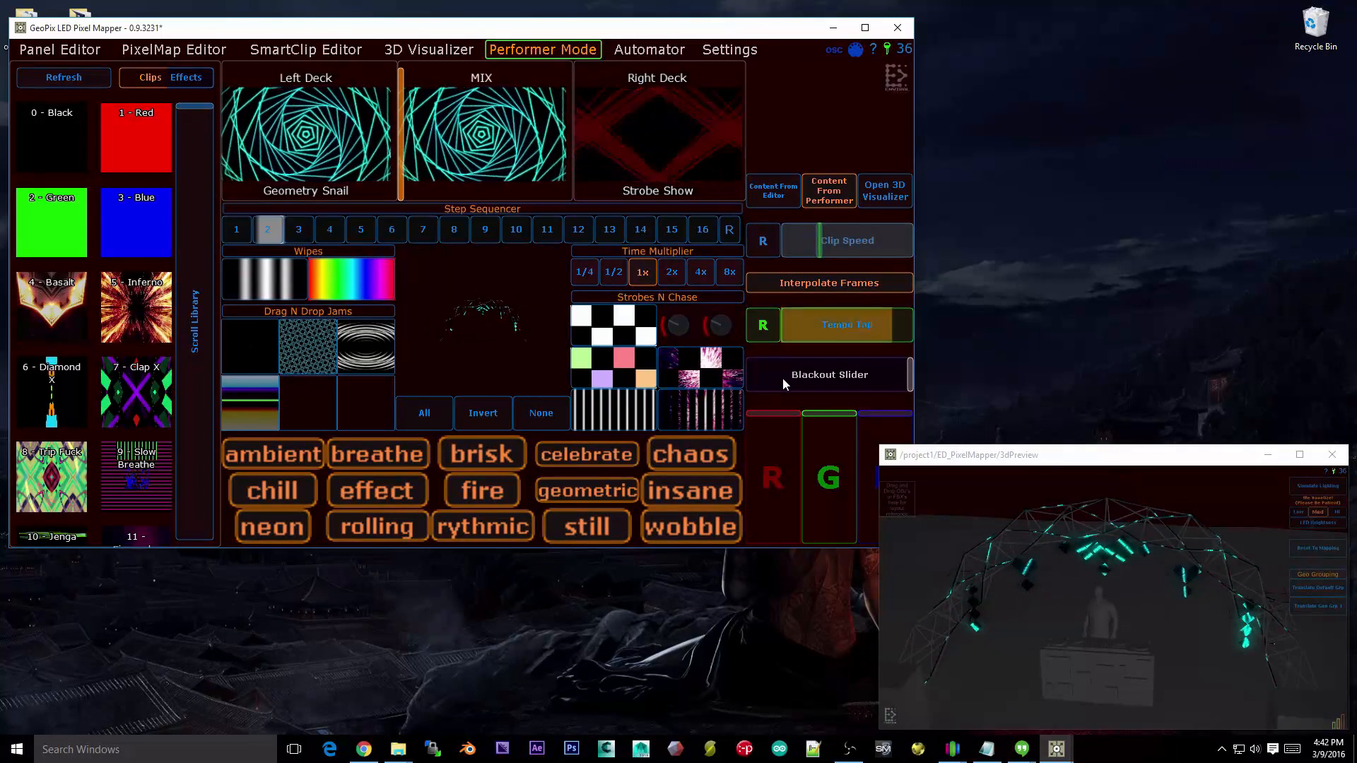
click(765, 330)
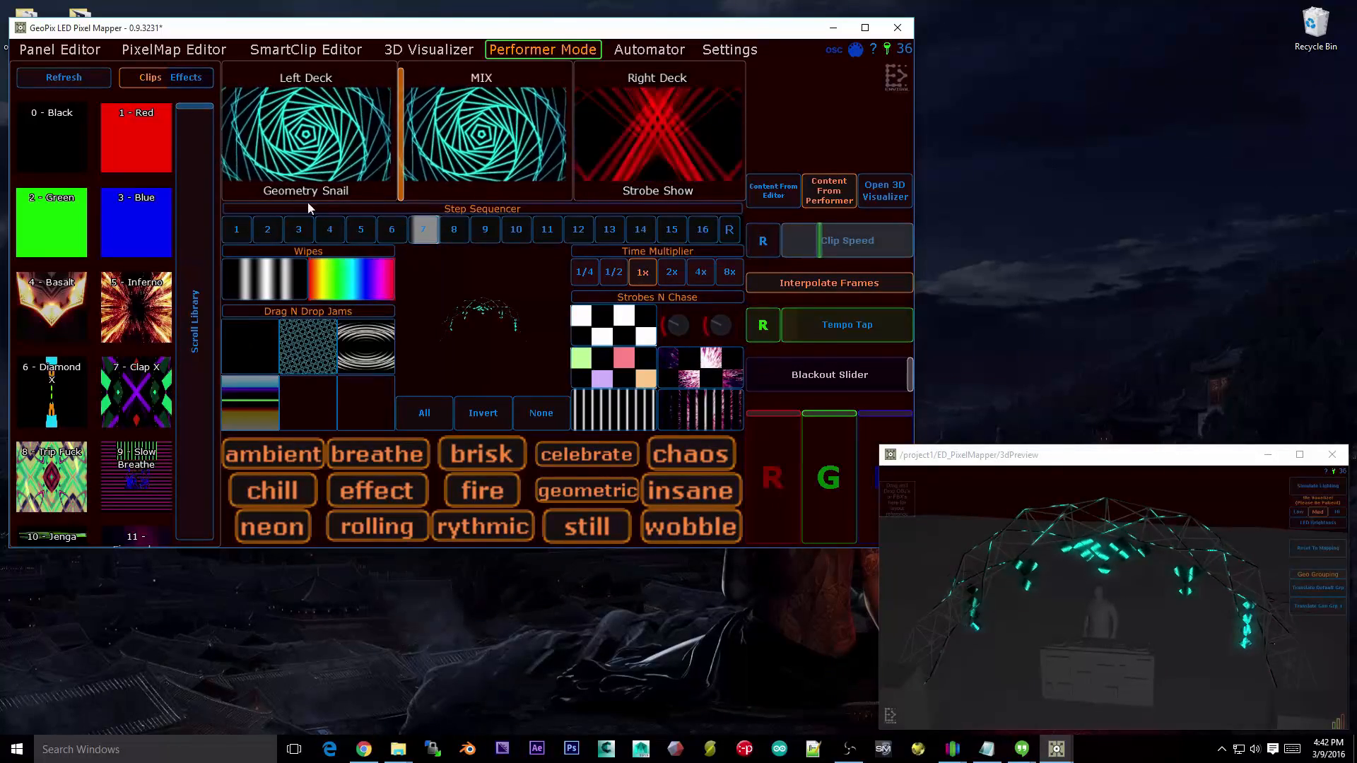
click(761, 325)
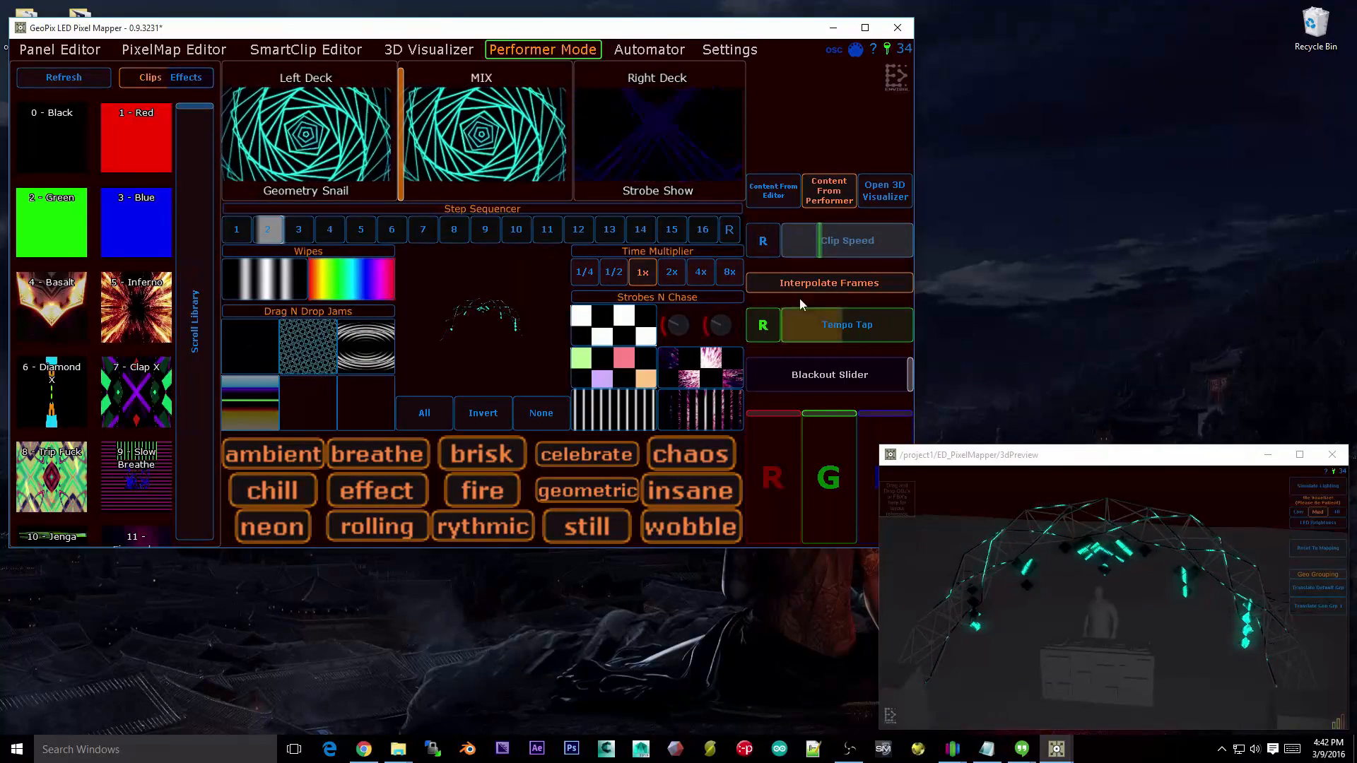
click(764, 325)
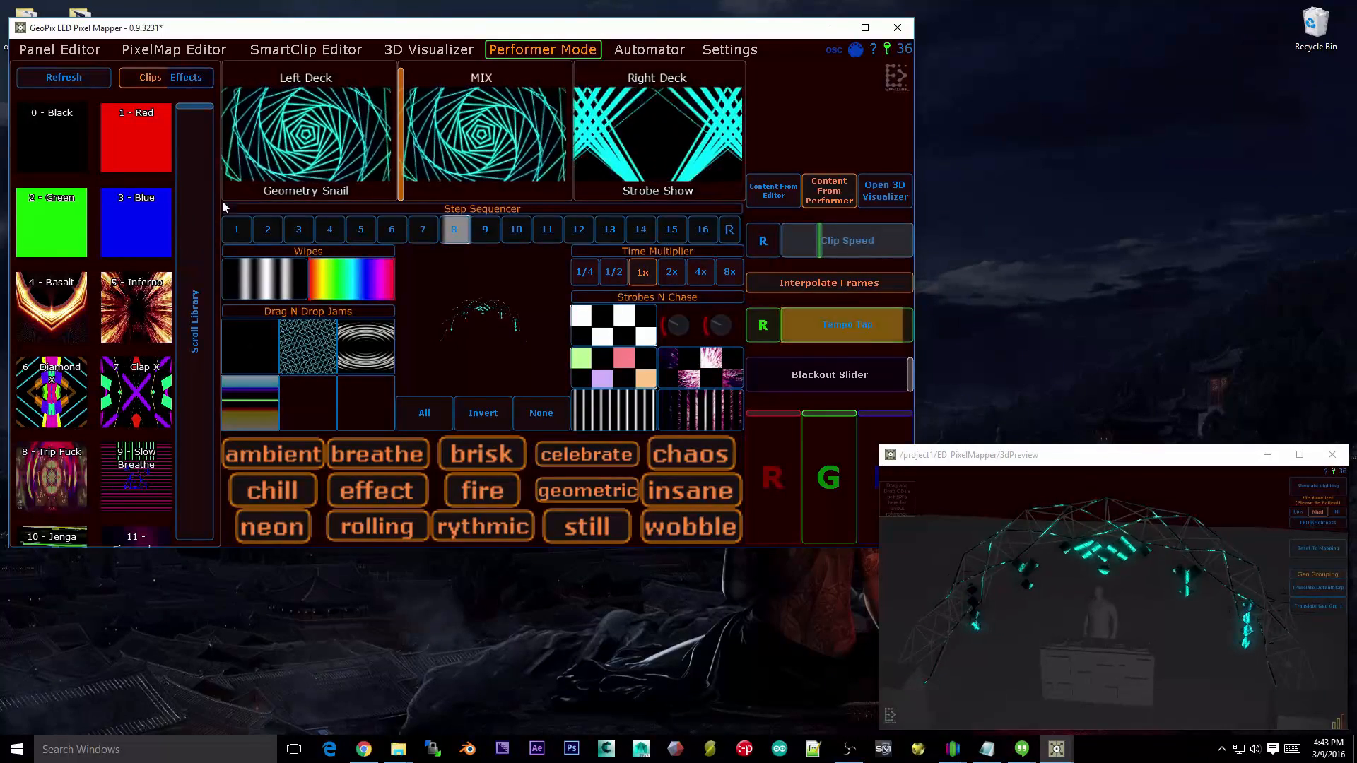
Step: Try out the RGB colour sliders and return green and red to full
scroll(188, 395, down, 5)
scroll(188, 396, up, 5)
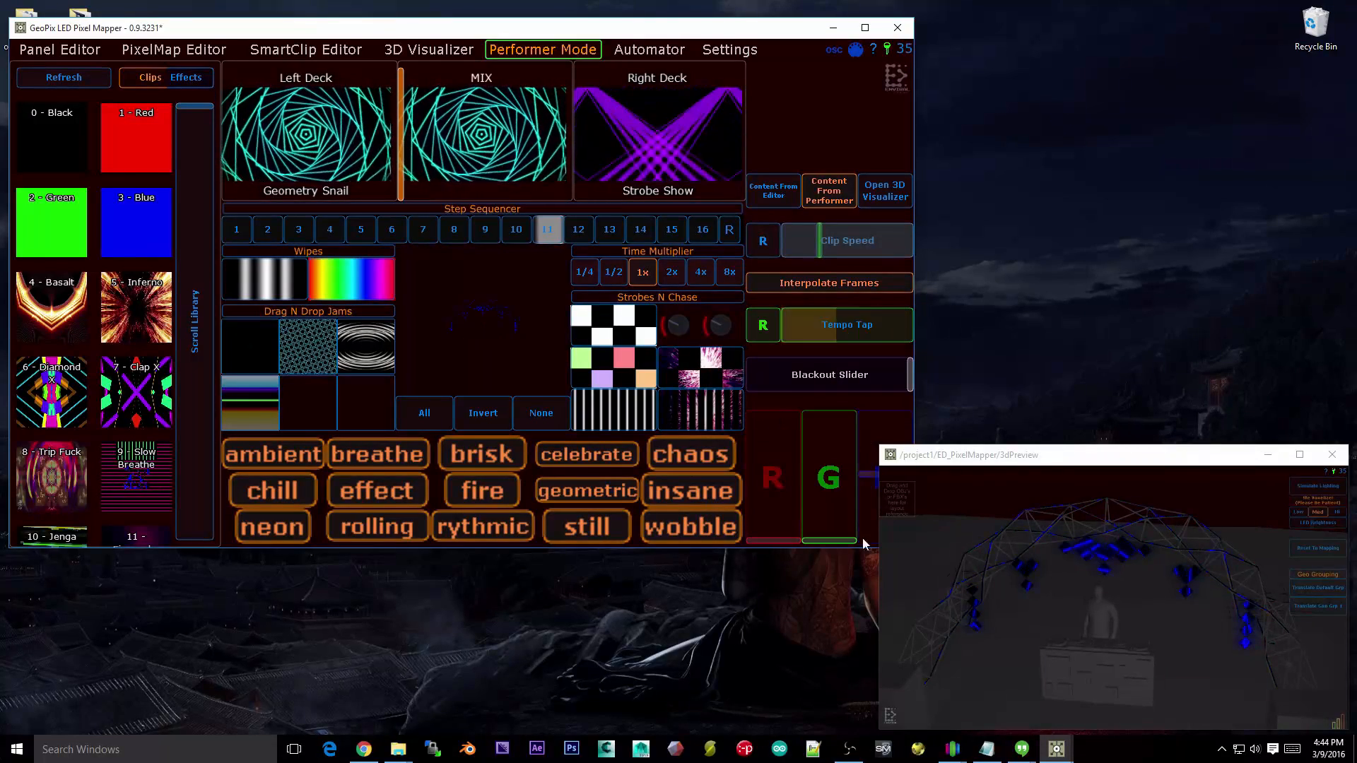
drag(853, 541, 855, 345)
drag(767, 545, 795, 408)
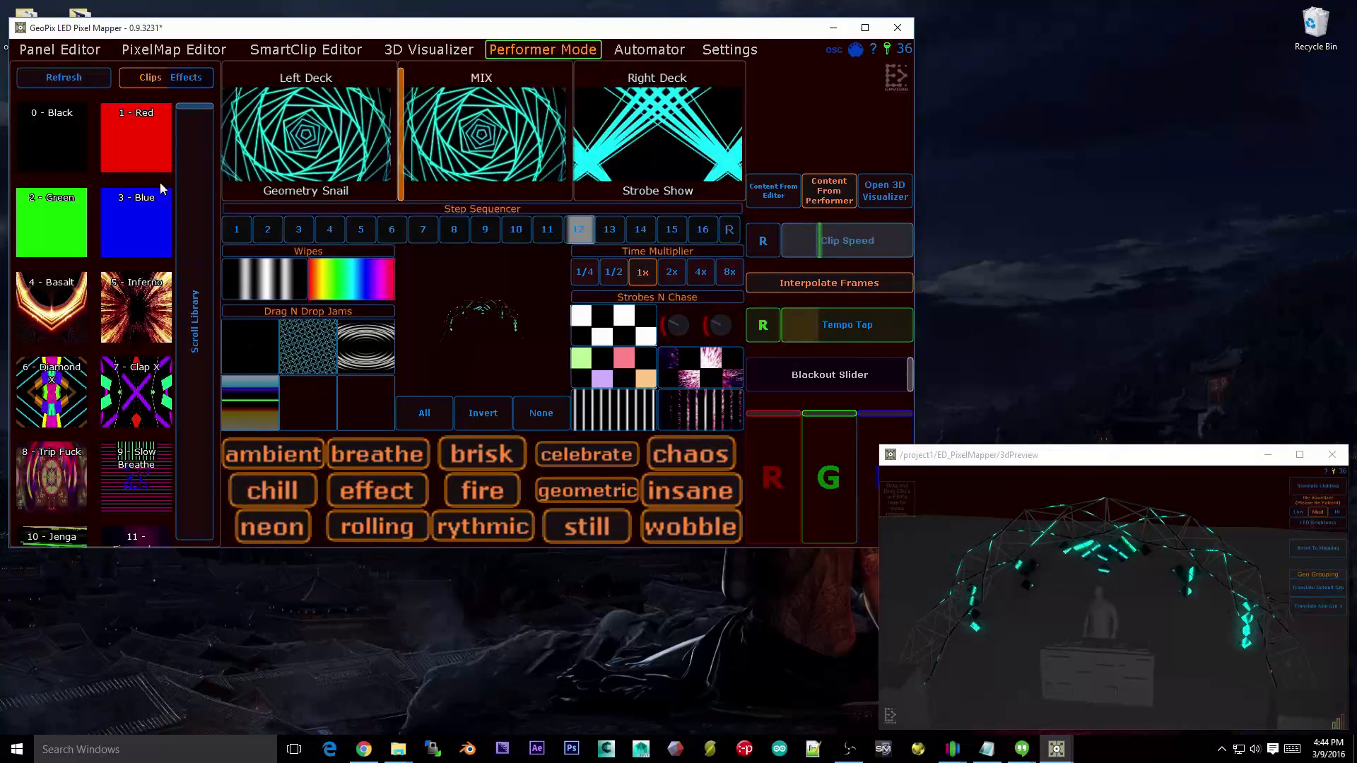
Step: Load the Black clip onto the left deck, switching to Red in between, and trigger the rainbow wipe over the output
drag(70, 147, 354, 176)
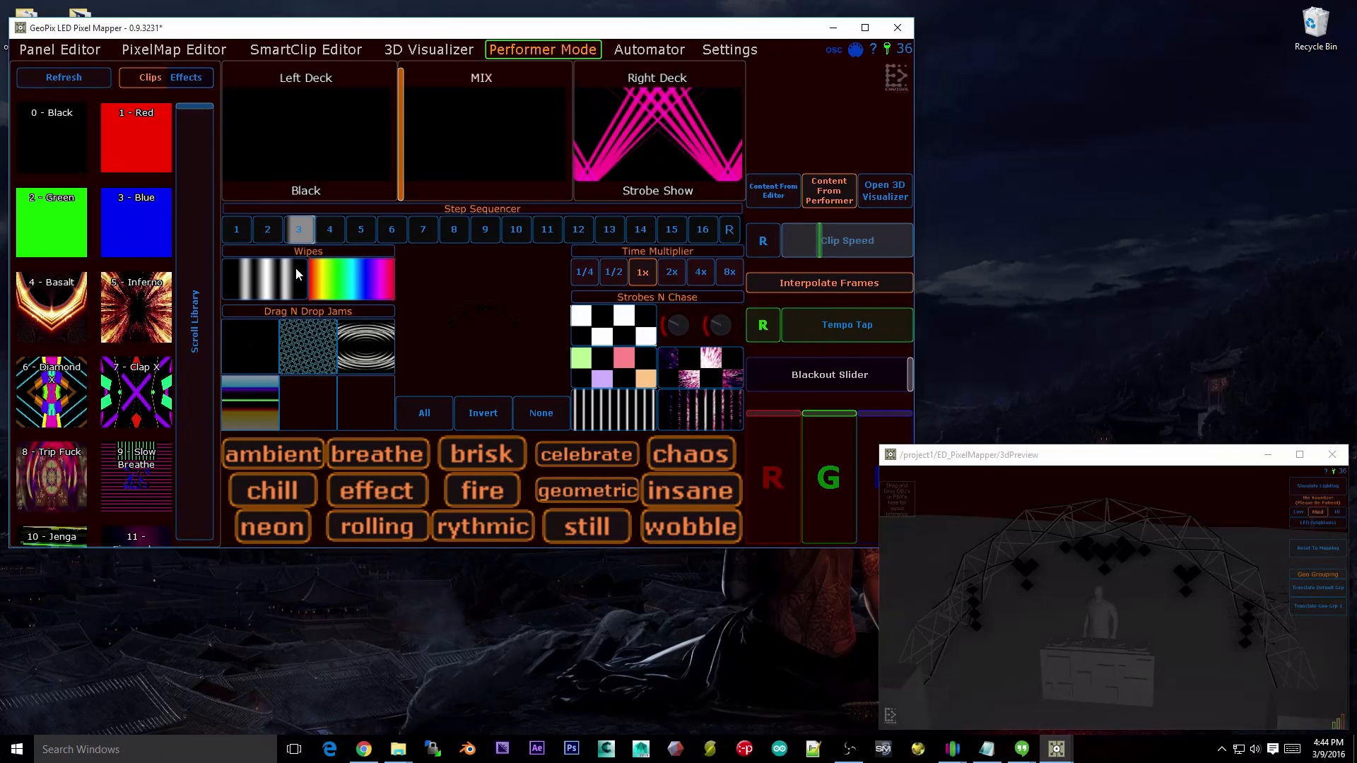
drag(171, 168, 295, 172)
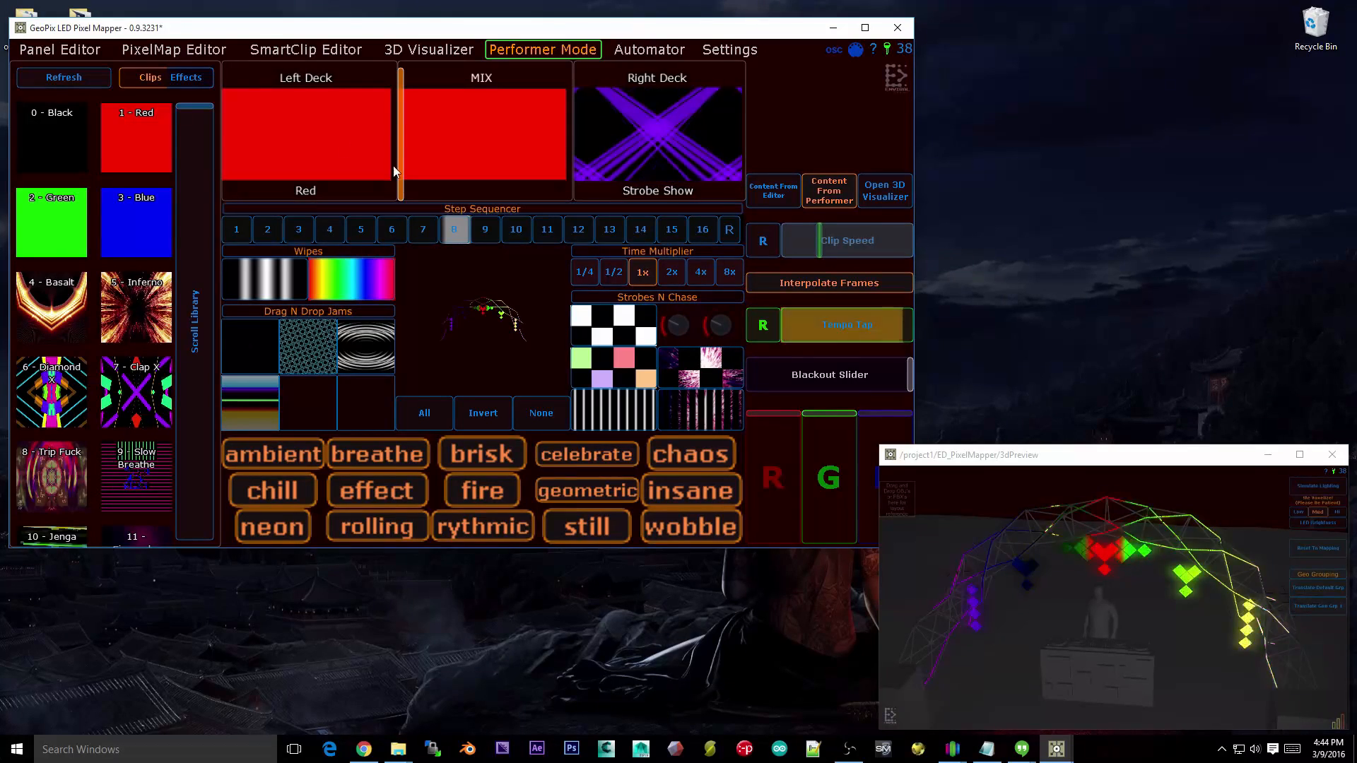
drag(57, 138, 343, 202)
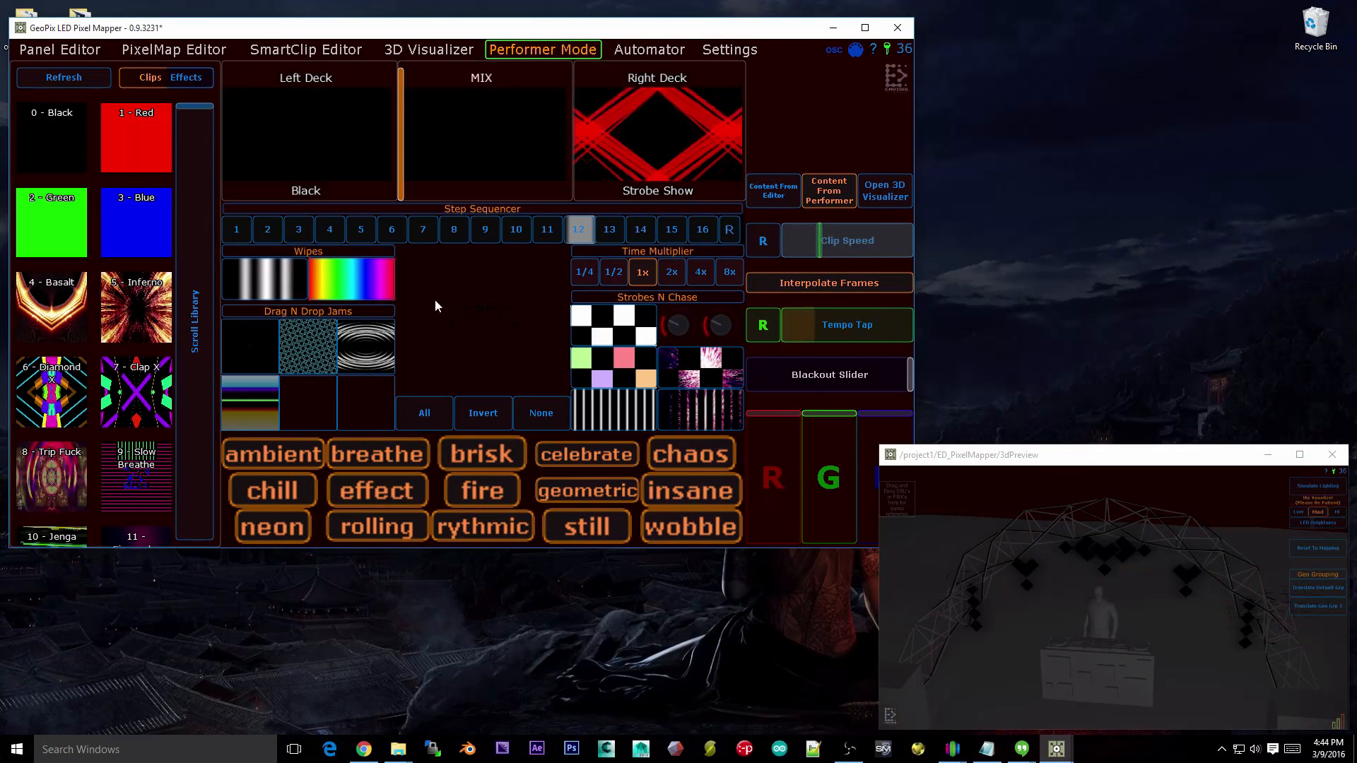
click(366, 284)
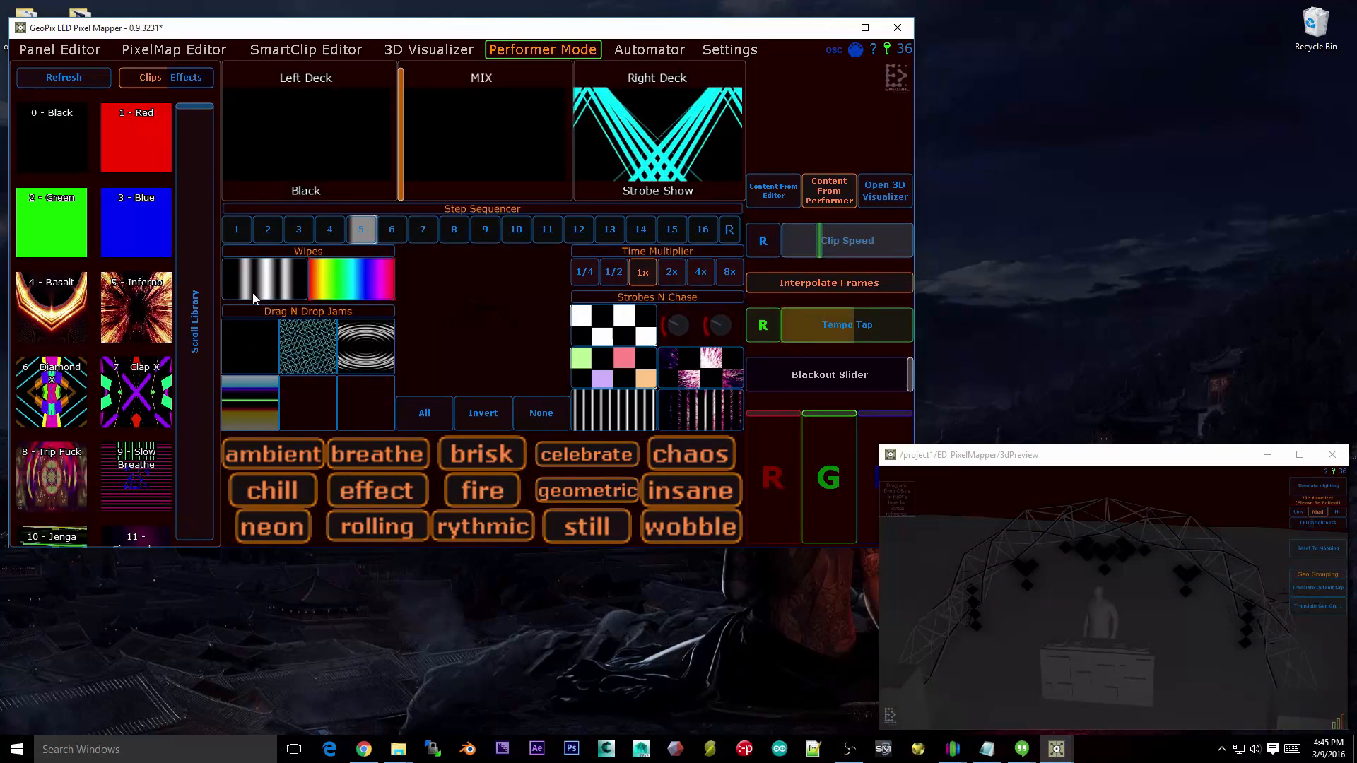
click(378, 299)
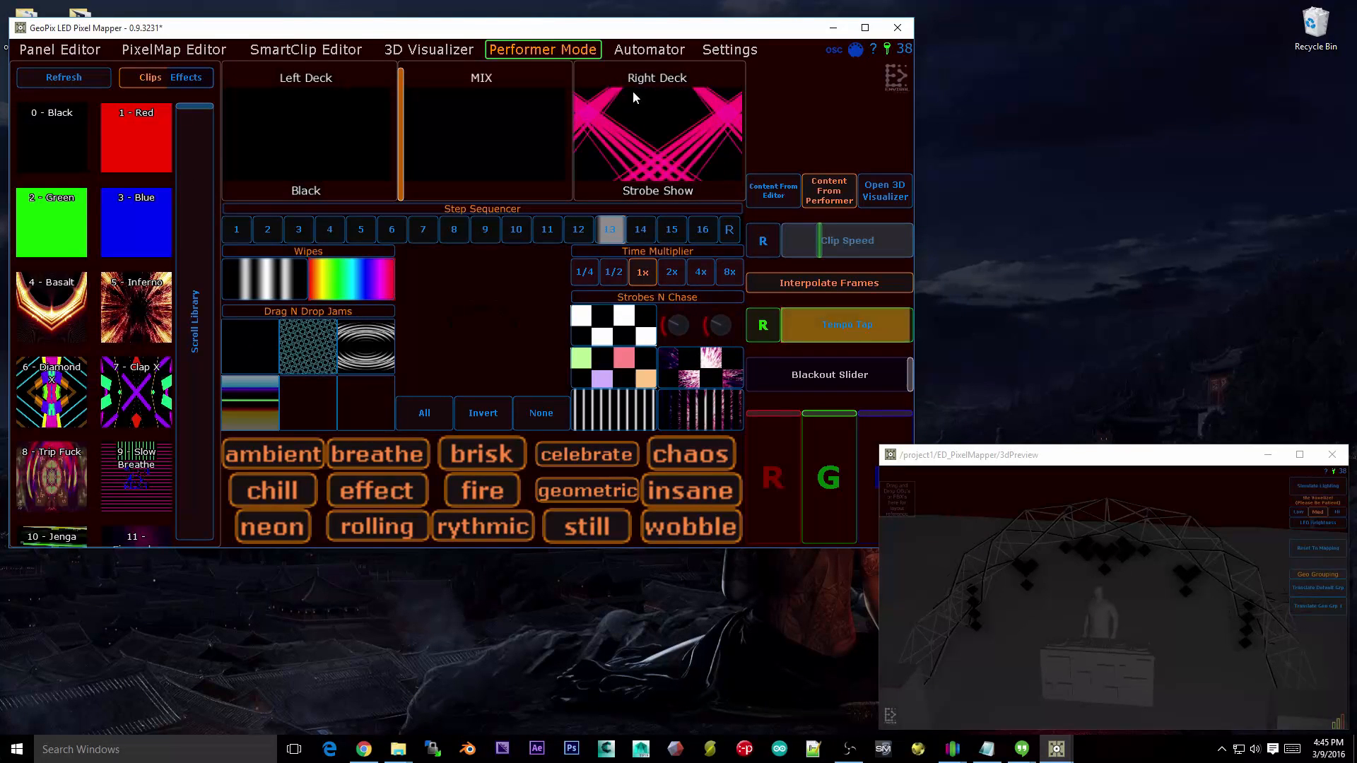
Step: Show the effects library, play Dancing Squares from the second Drag N Drop Jams slot, and crossfade the mix fully to the right deck
click(202, 79)
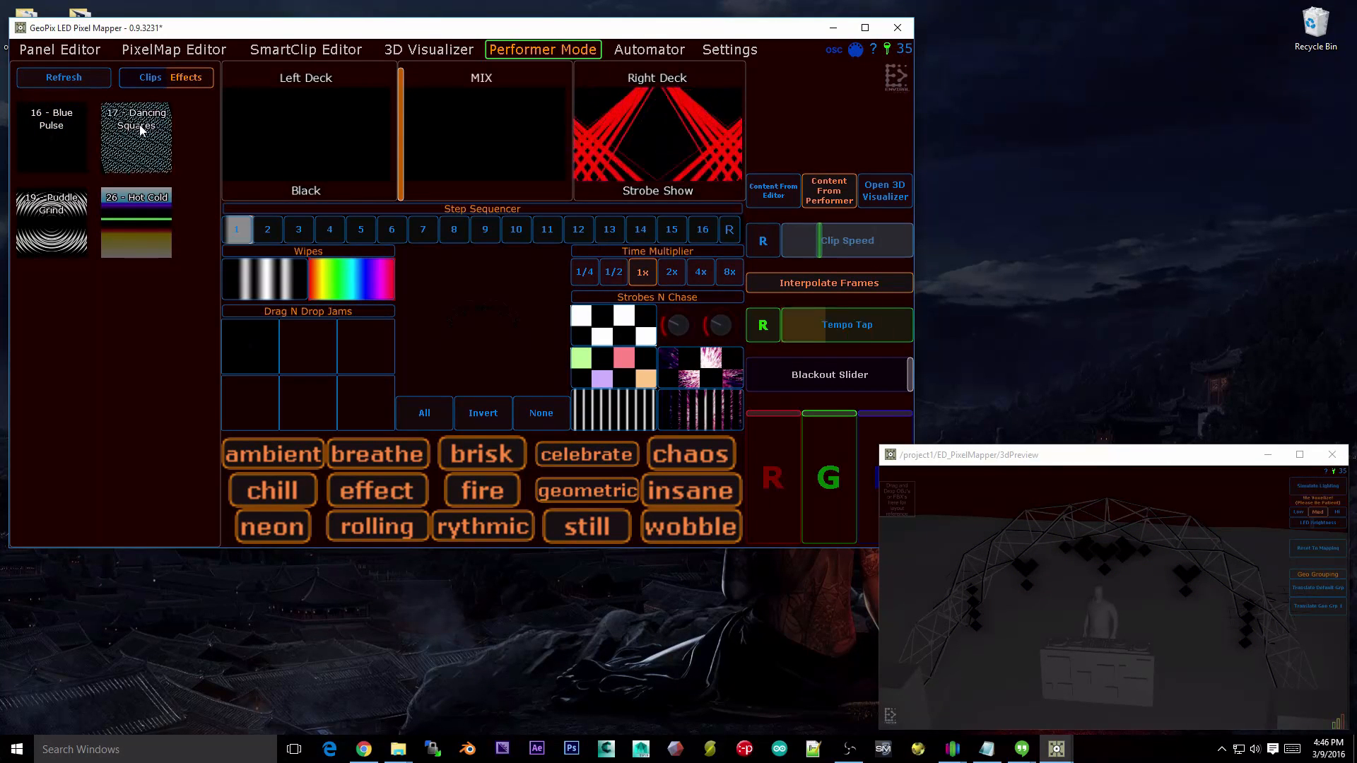
click(304, 353)
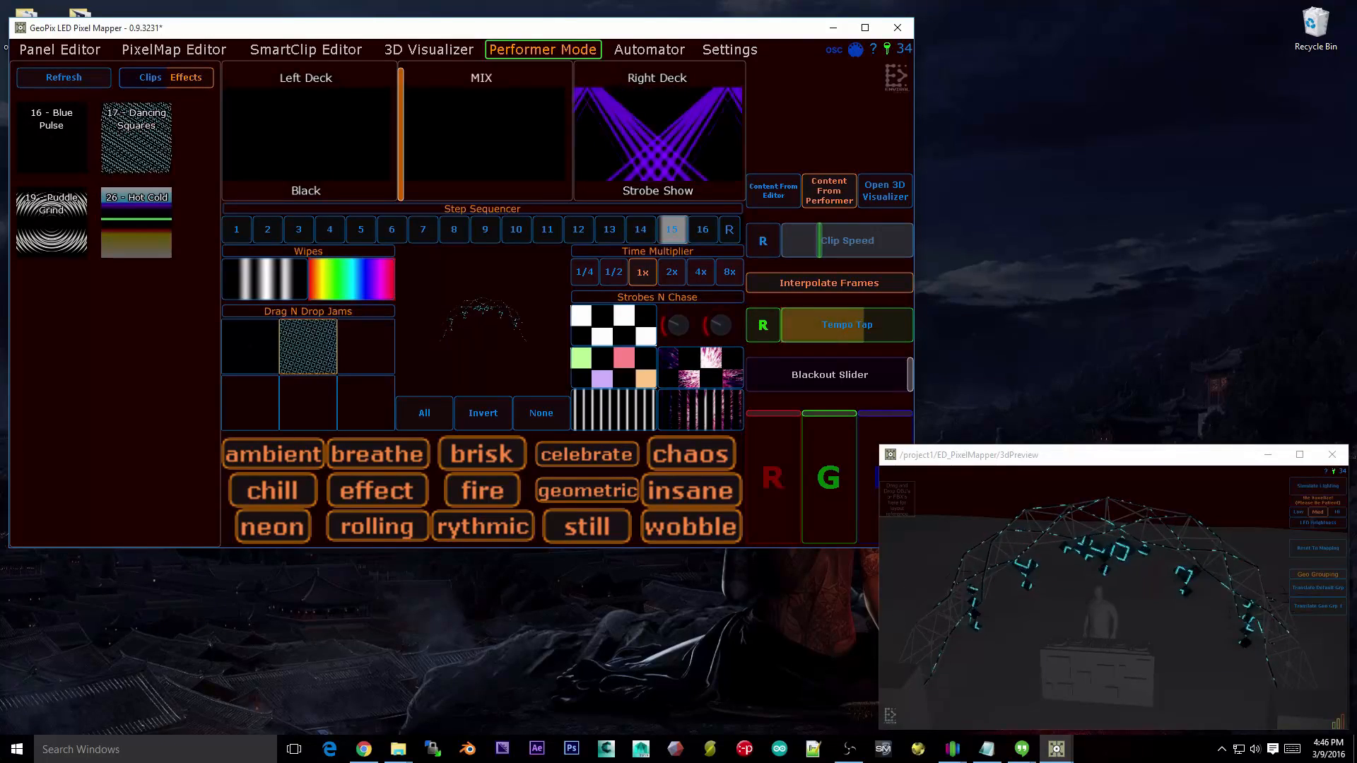
drag(407, 183, 564, 184)
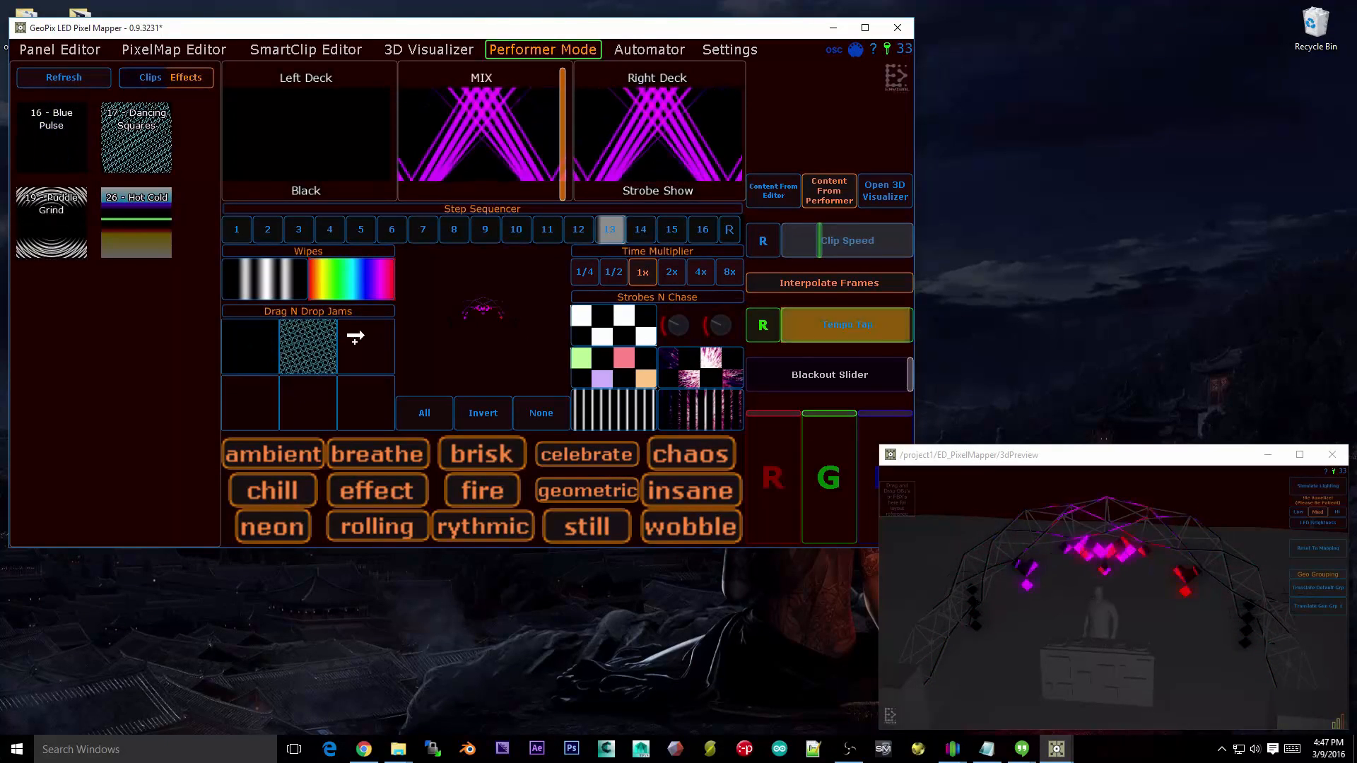
Step: Assign Puddle Grind and Hot Cold to the third and fourth Drag N Drop Jams slots and switch the library back to clips
drag(354, 338, 359, 341)
drag(137, 224, 253, 397)
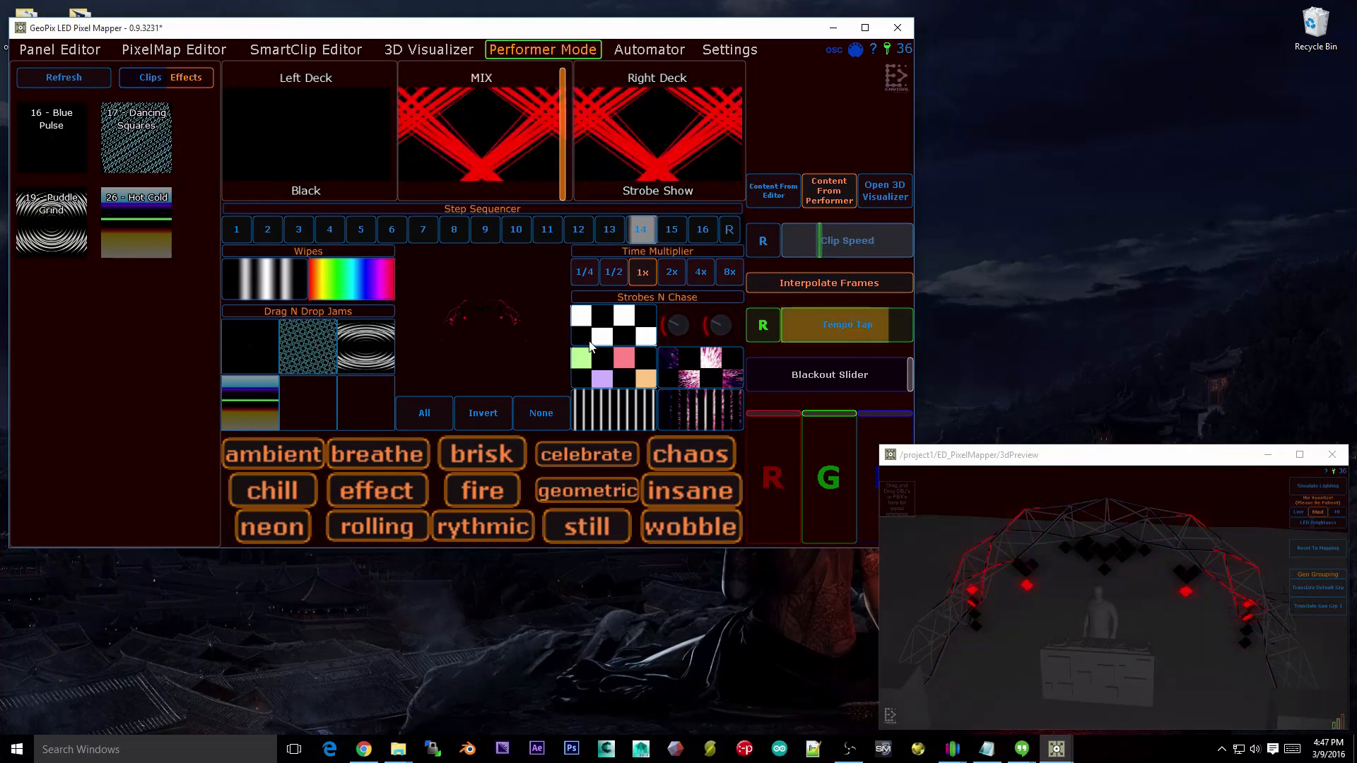
click(153, 78)
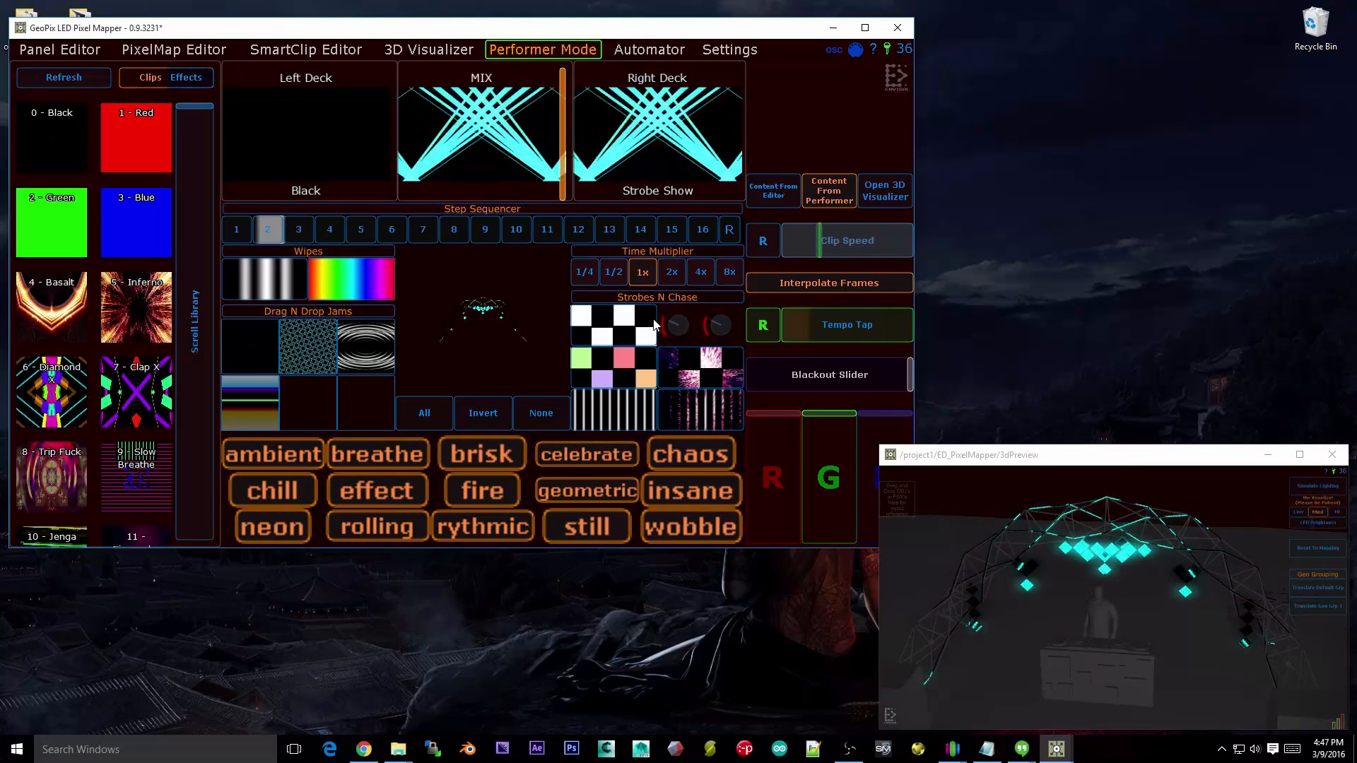
Step: Look at the dome's layout in the PixelMap Editor, check the Panel Editor, and return to Performer Mode
click(202, 49)
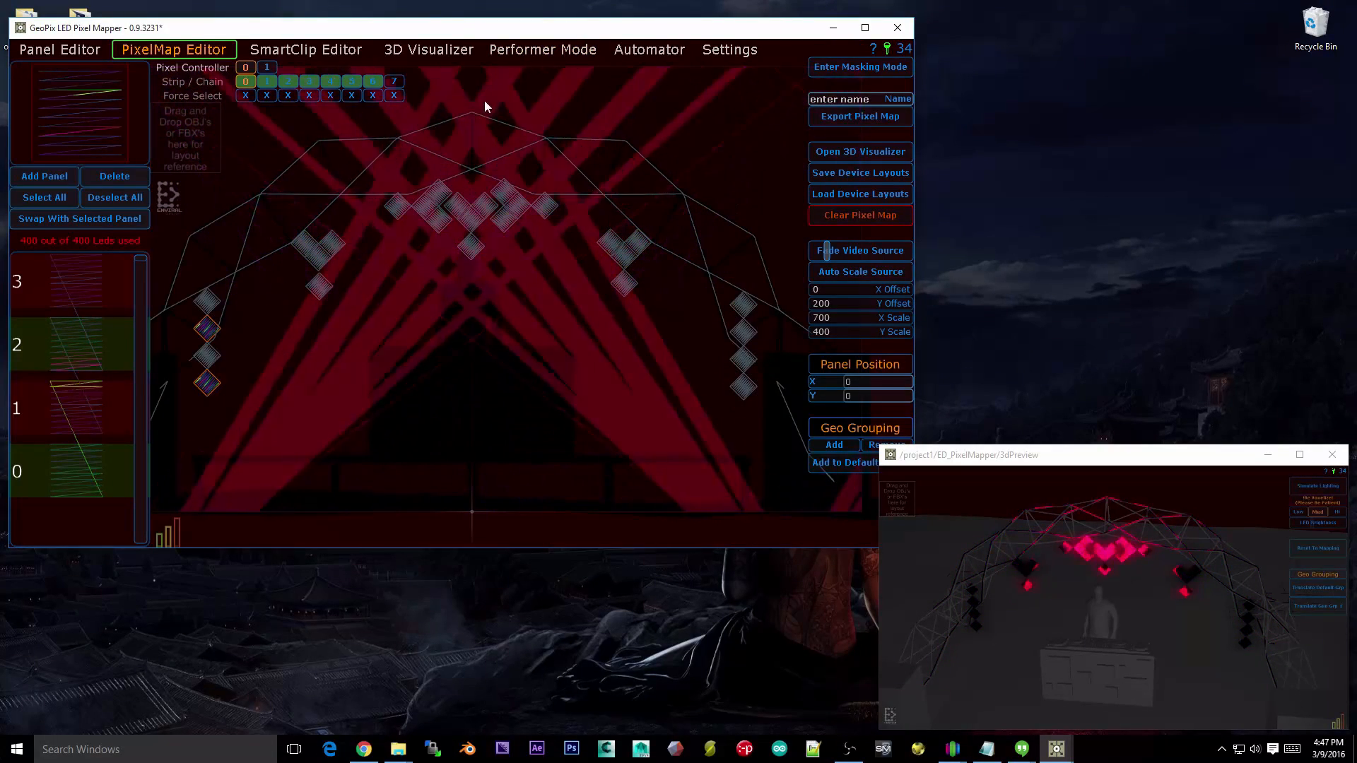
click(91, 50)
click(172, 56)
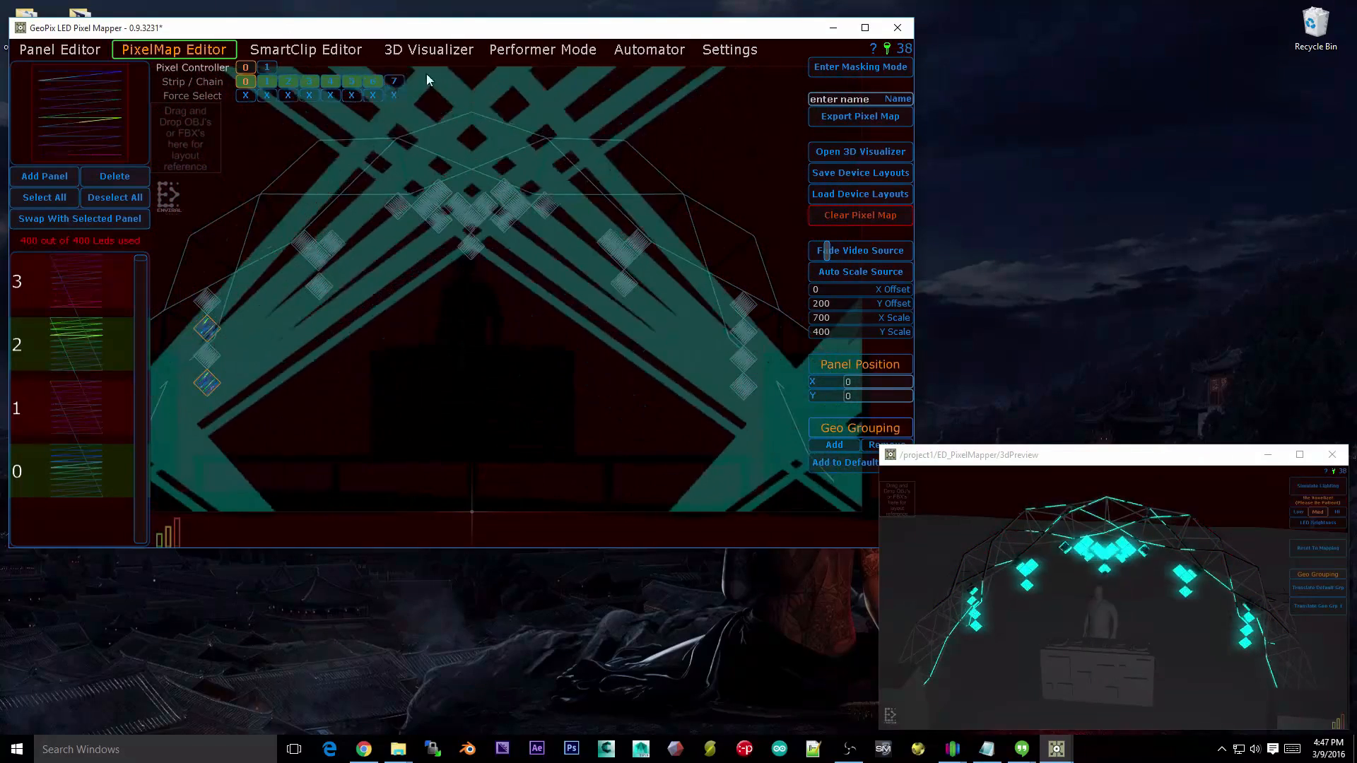
click(544, 52)
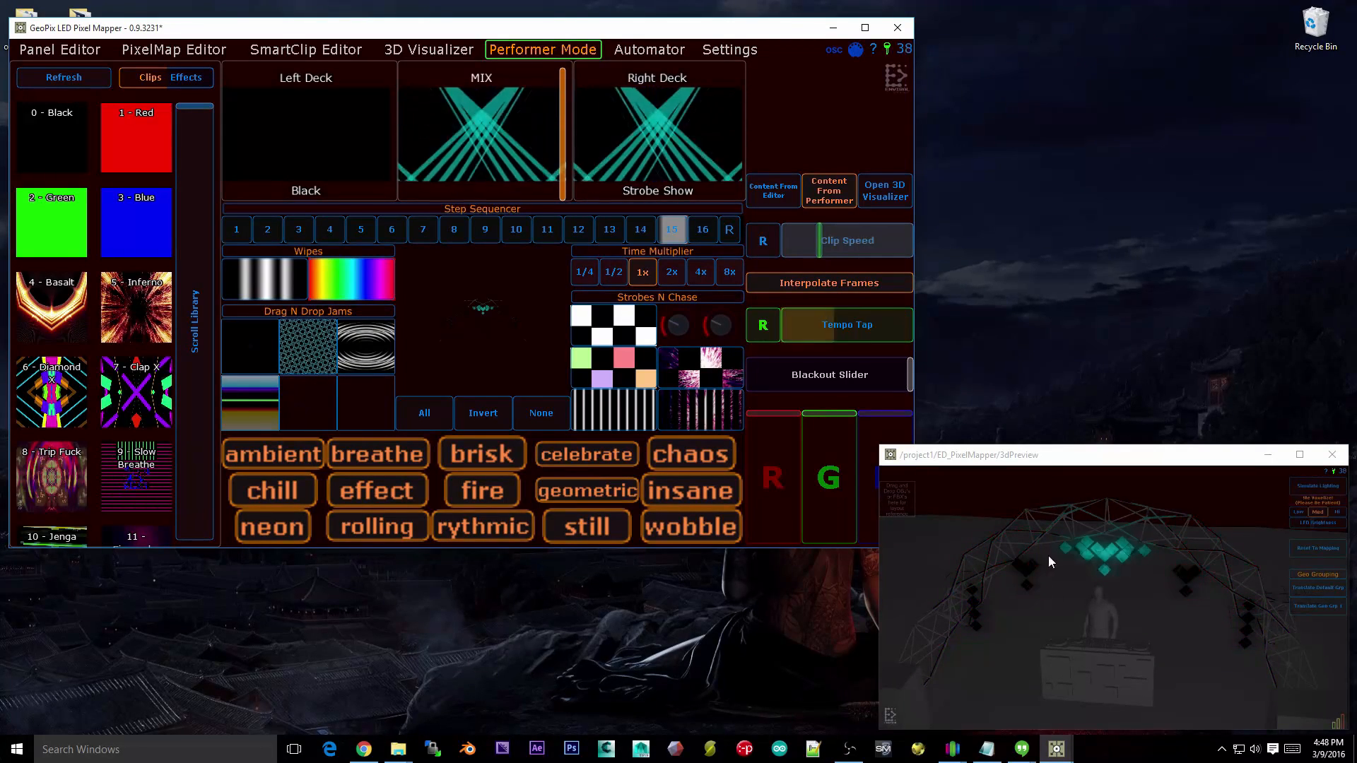
Step: Enlarge the 3D preview window, inspect the lit dome from several angles, and shrink the window off the RGB sliders
click(936, 455)
drag(937, 455, 541, 242)
drag(870, 472, 929, 299)
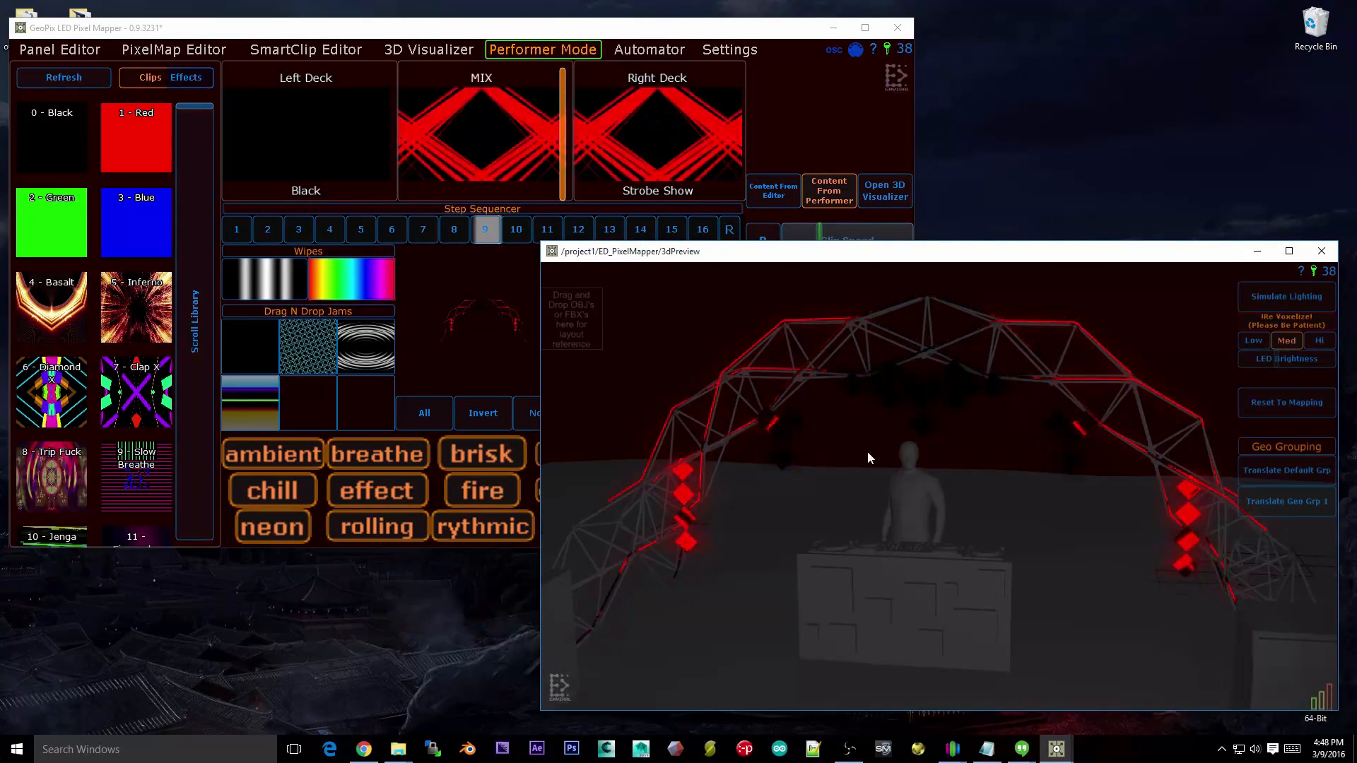
drag(870, 458, 1046, 445)
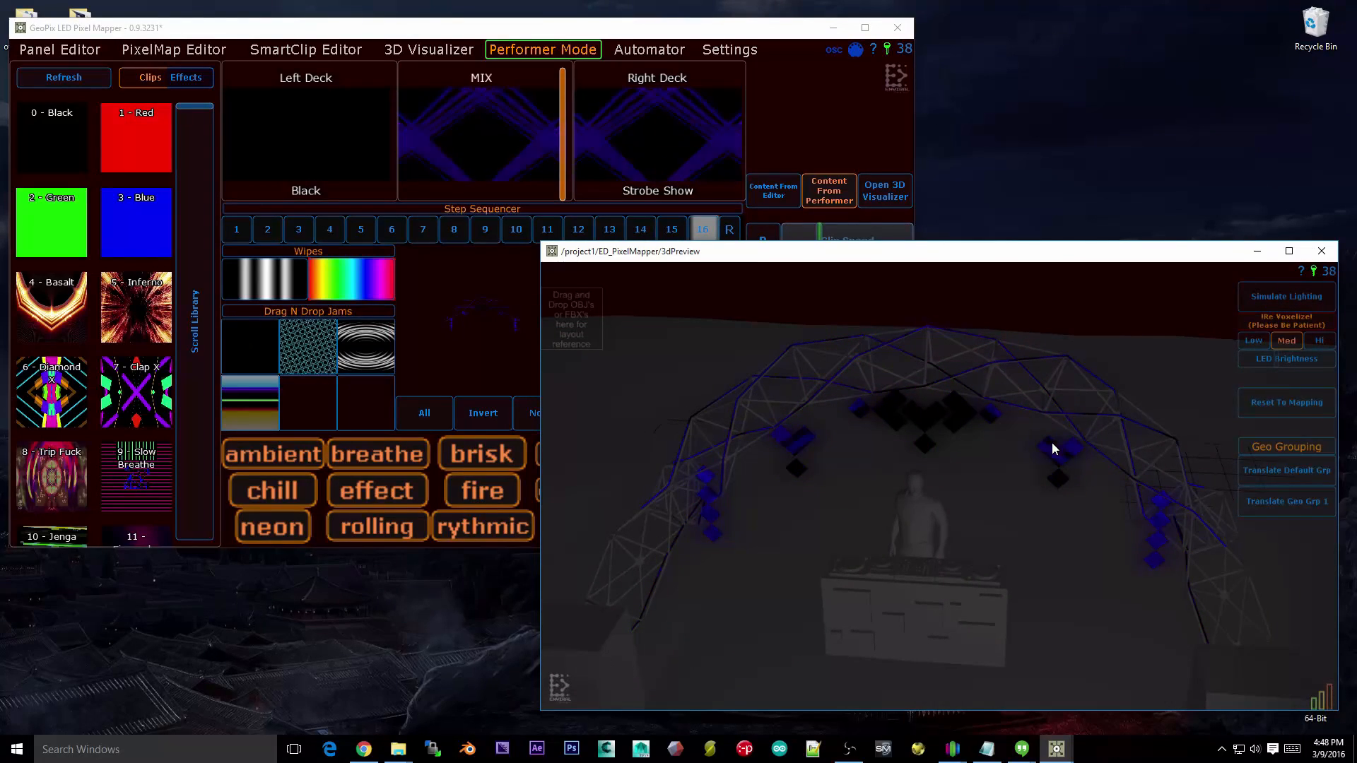
drag(780, 496, 871, 418)
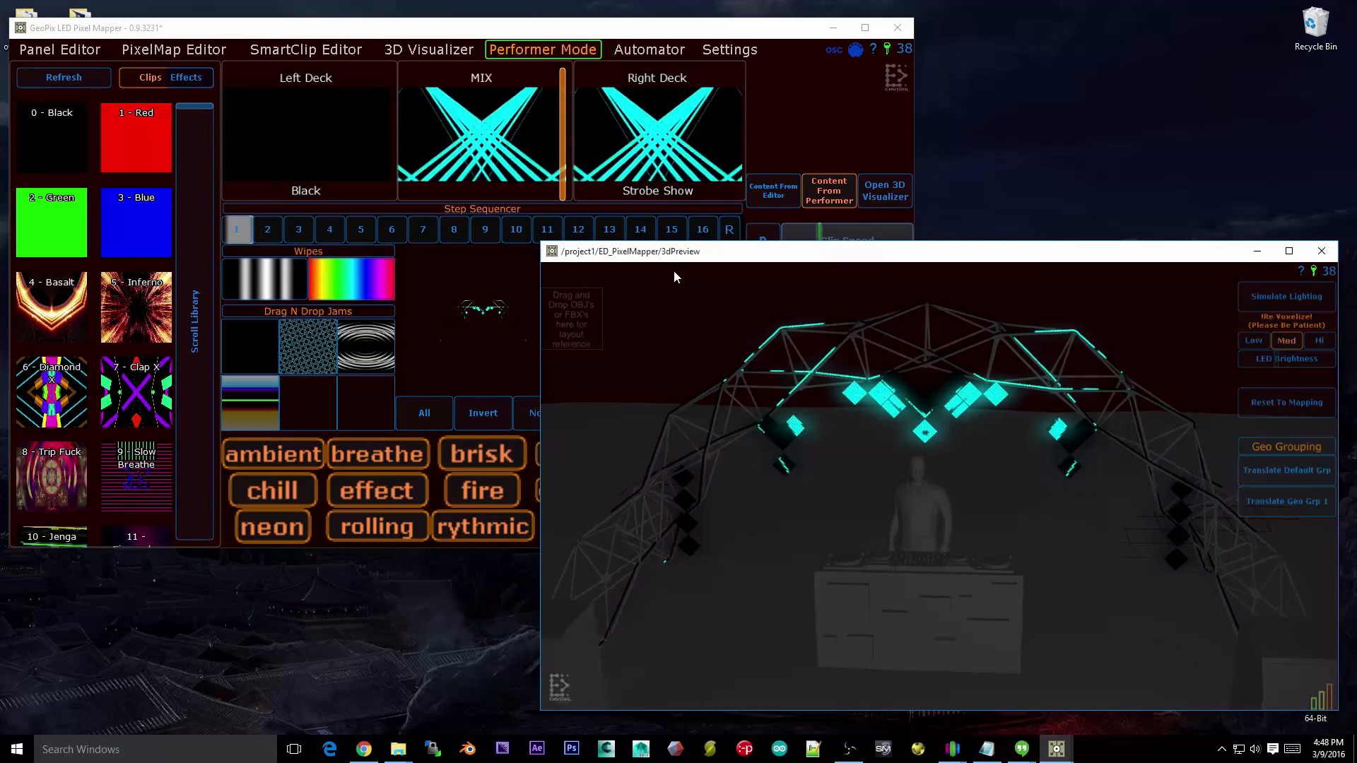
drag(542, 247, 811, 391)
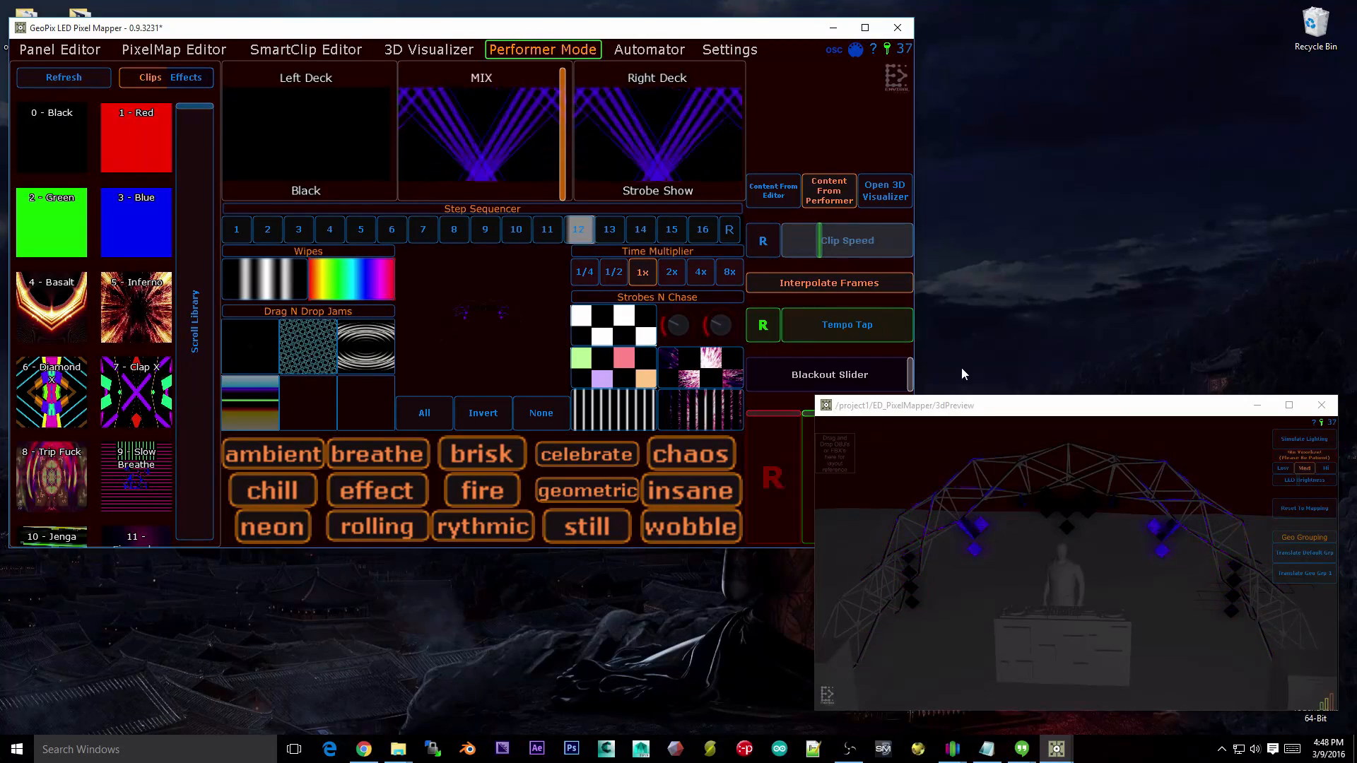
drag(816, 396, 833, 534)
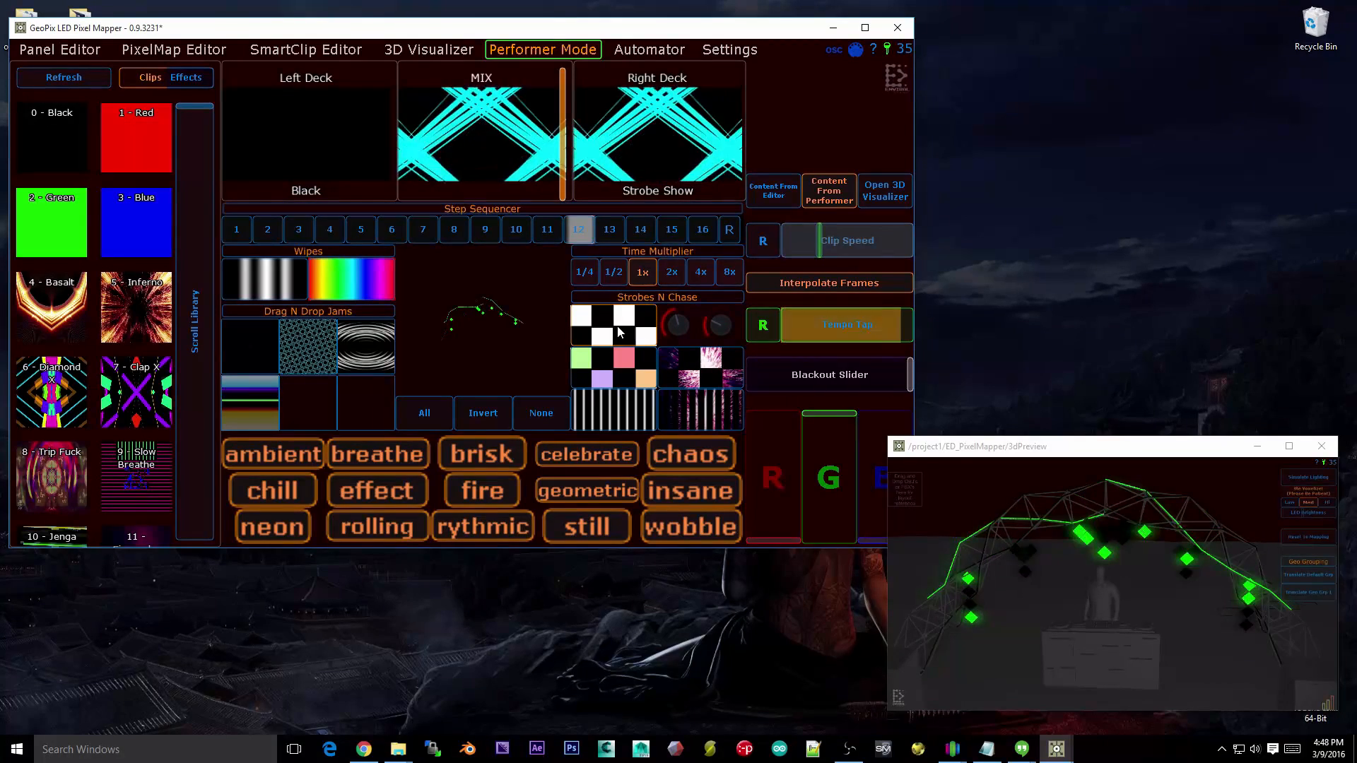
Step: Try the RGB sliders together with the black-and-white strobe
drag(841, 423, 846, 511)
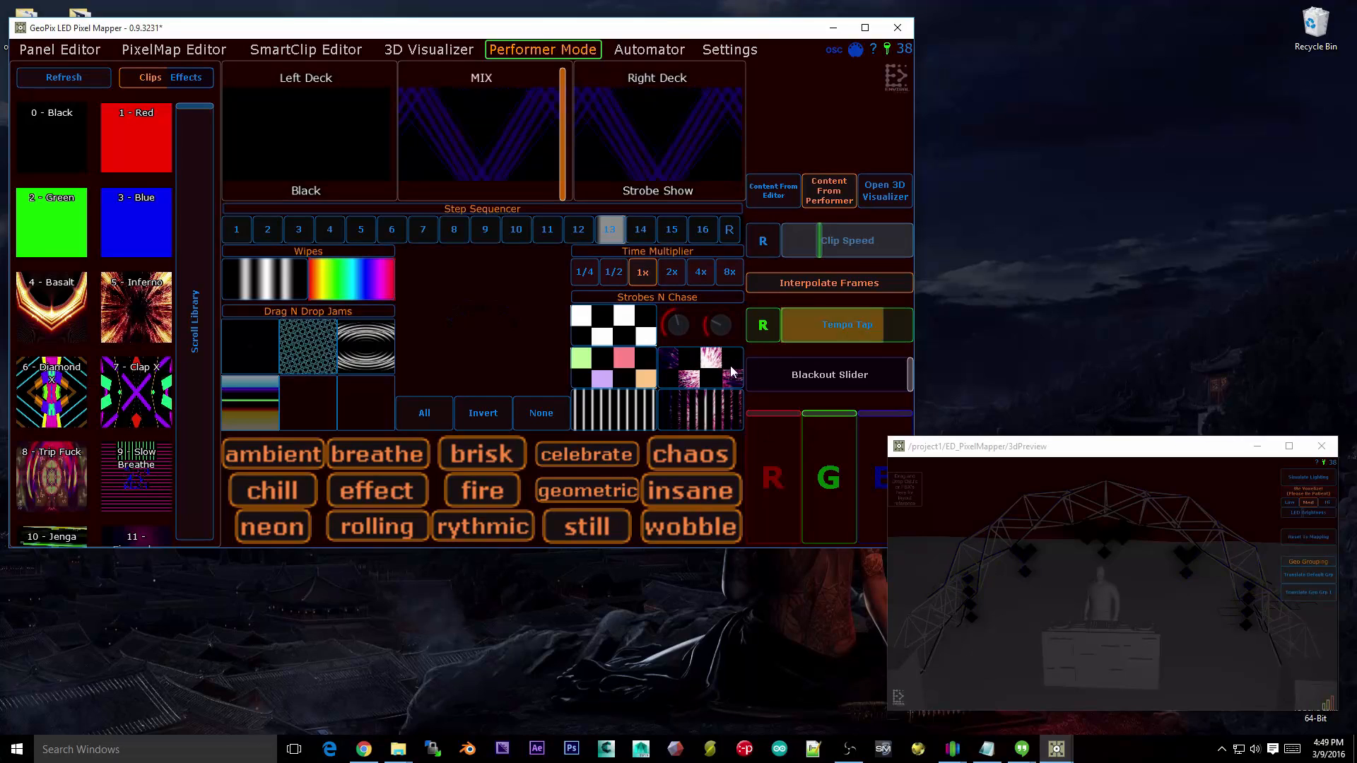
click(634, 328)
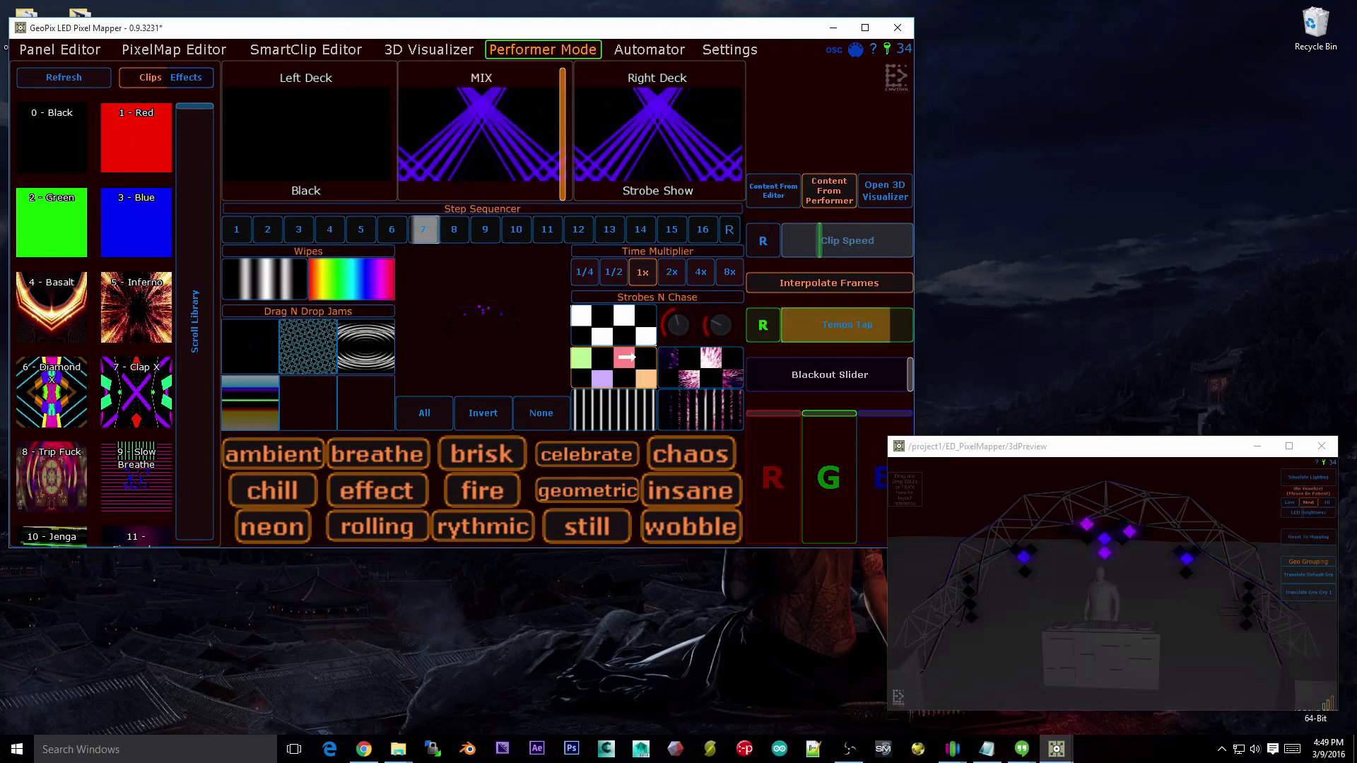
Step: Play the multicoloured strobe while examining the dome's central diamond panels up close in the 3D preview
scroll(1127, 605, up, 5)
mouse_move(1128, 607)
mouse_down()
mouse_move(1129, 554)
mouse_move(1110, 626)
mouse_move(1122, 606)
mouse_up()
drag(1139, 520, 1143, 582)
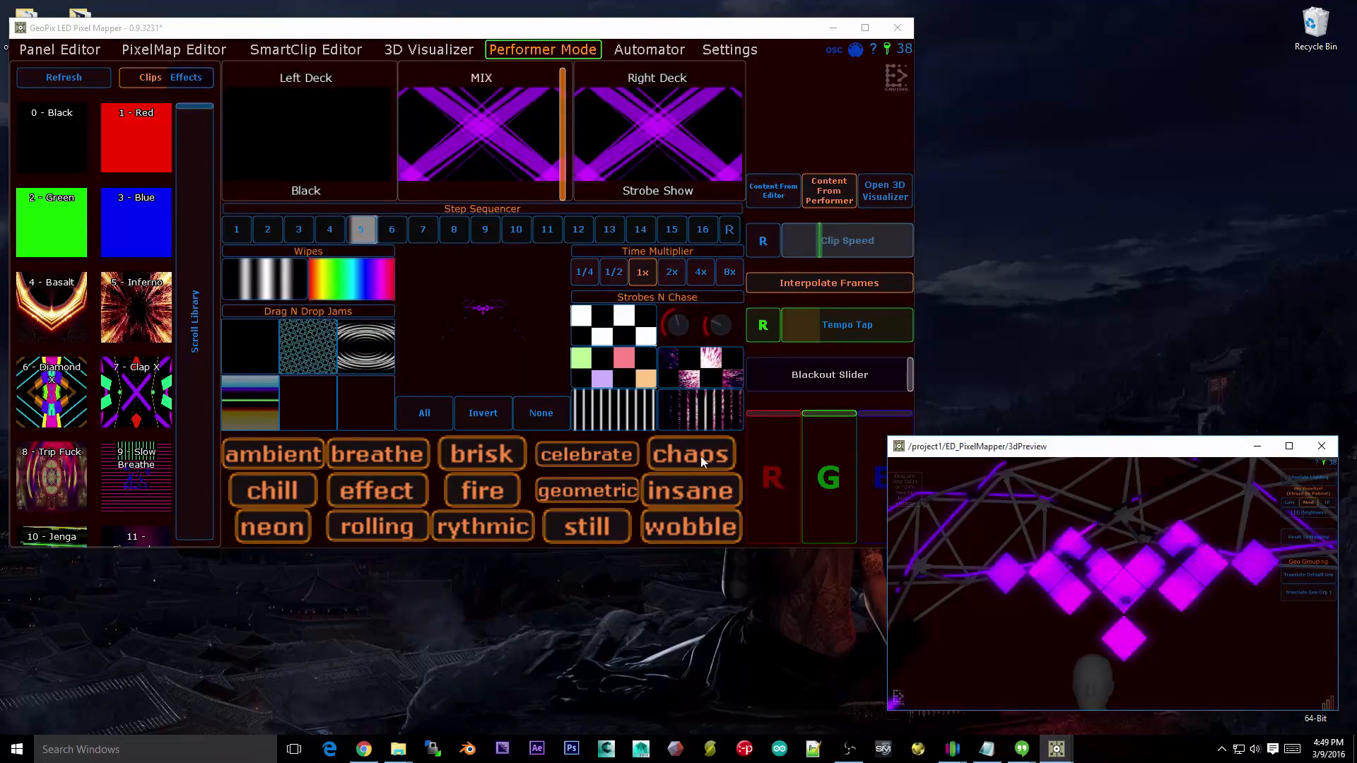
click(645, 368)
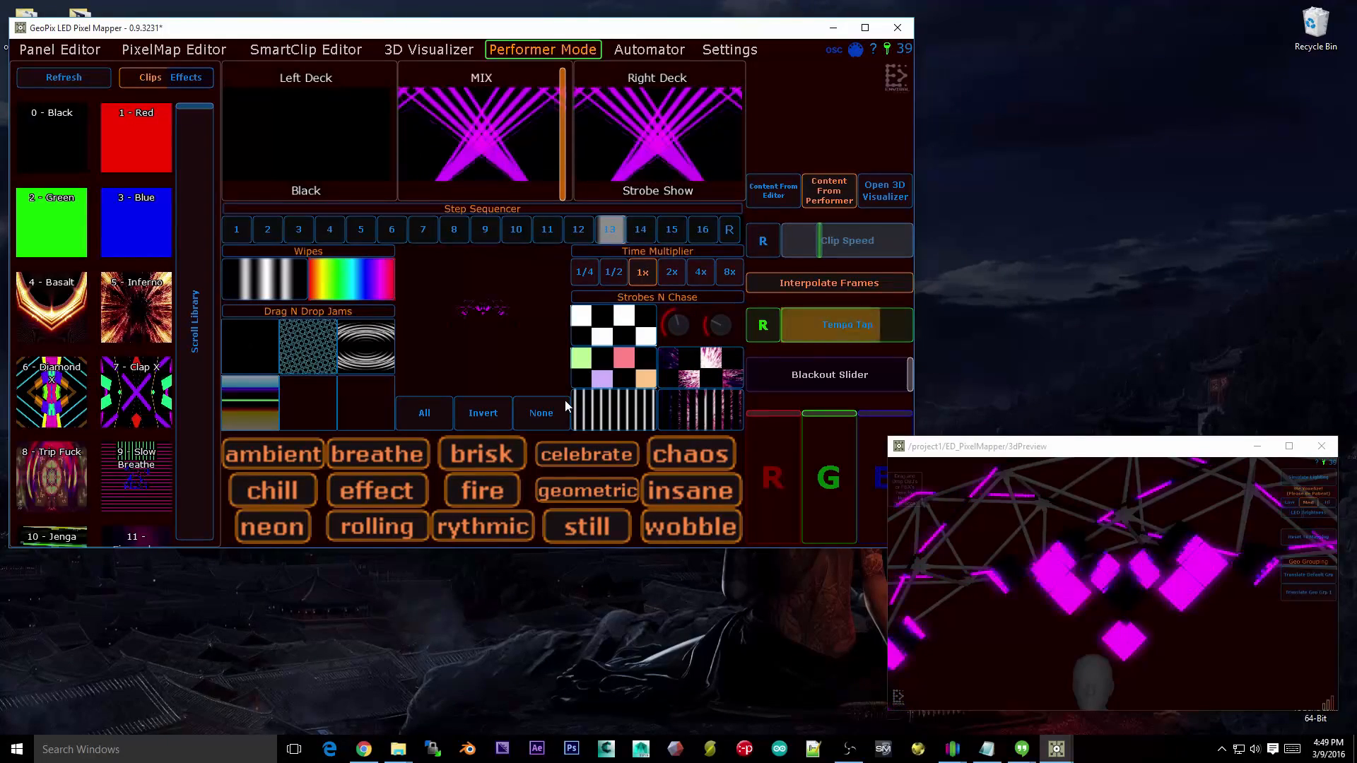
scroll(1060, 555, down, 5)
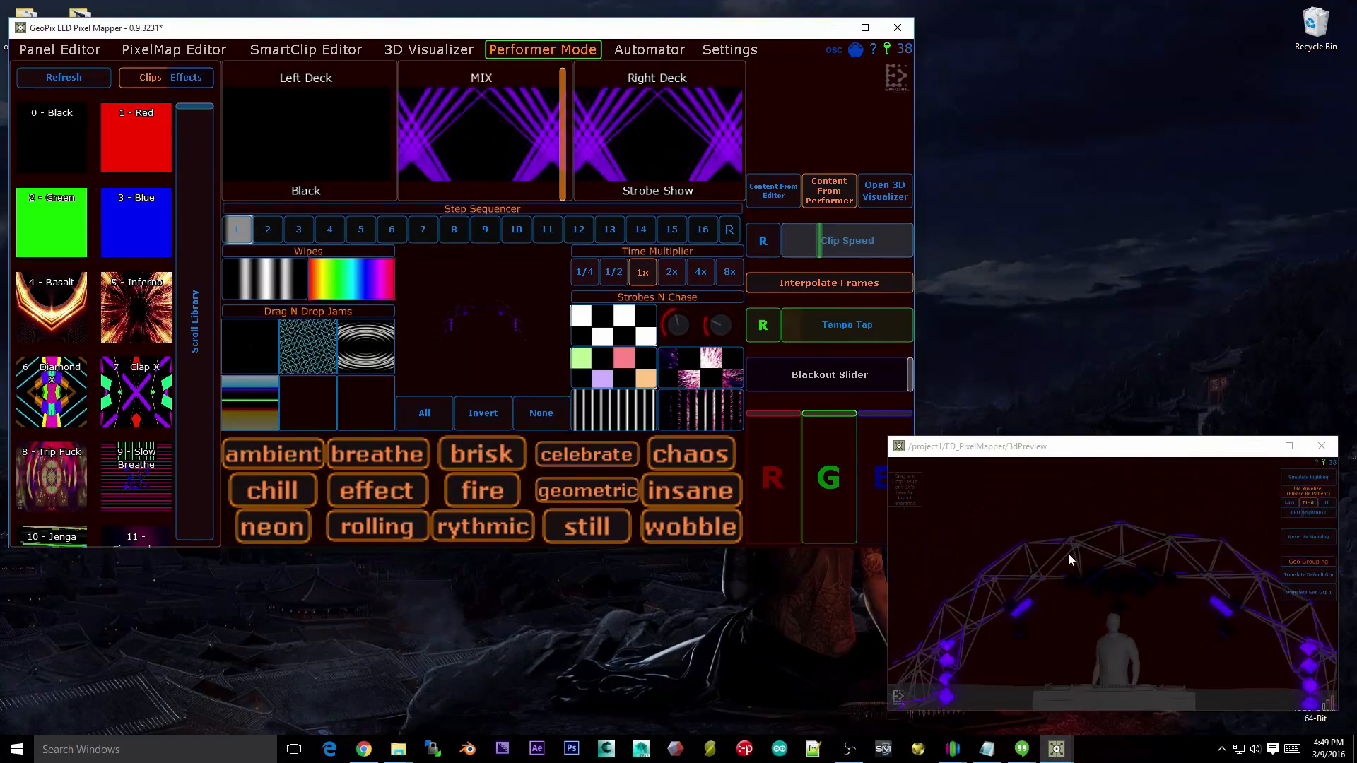
Step: Orbit the 3D preview to a front view of the dome and try the purple-and-white textured strobe
drag(1086, 558, 1121, 586)
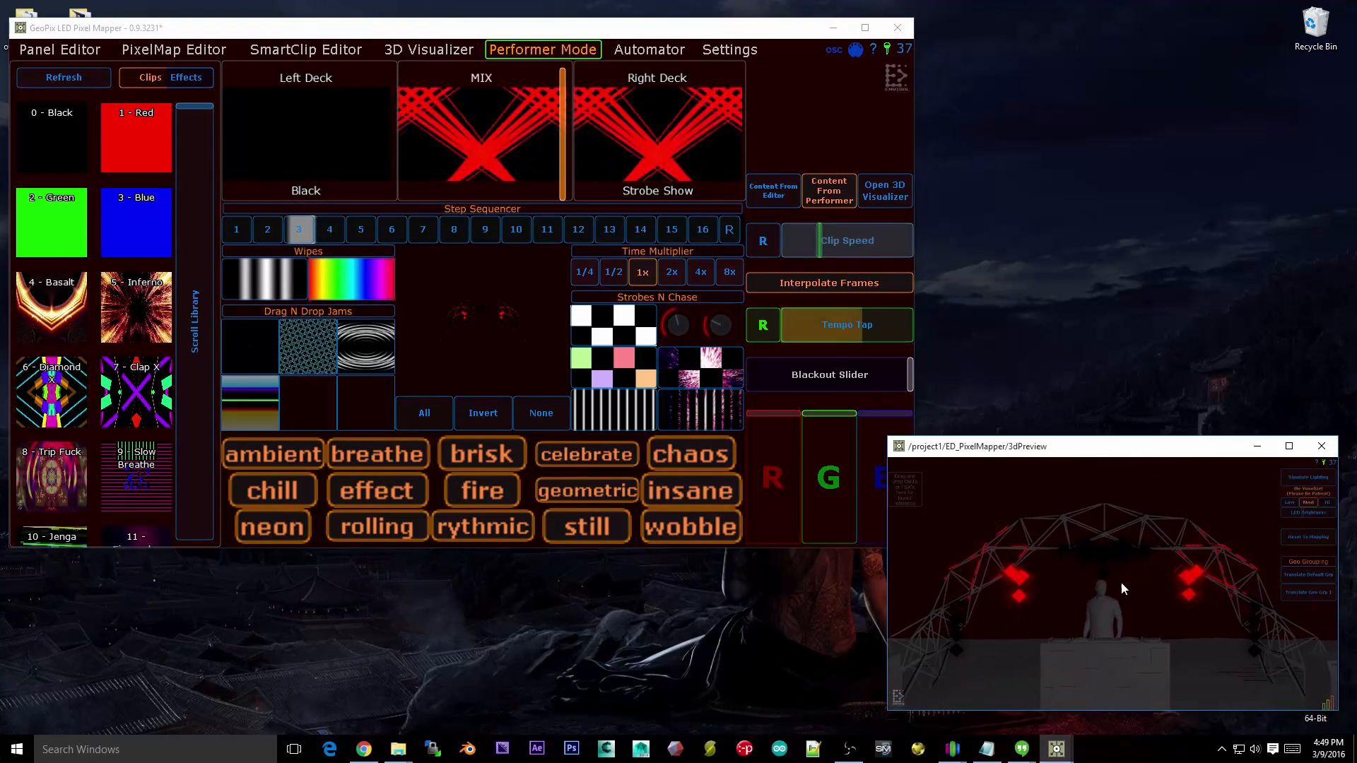
click(705, 371)
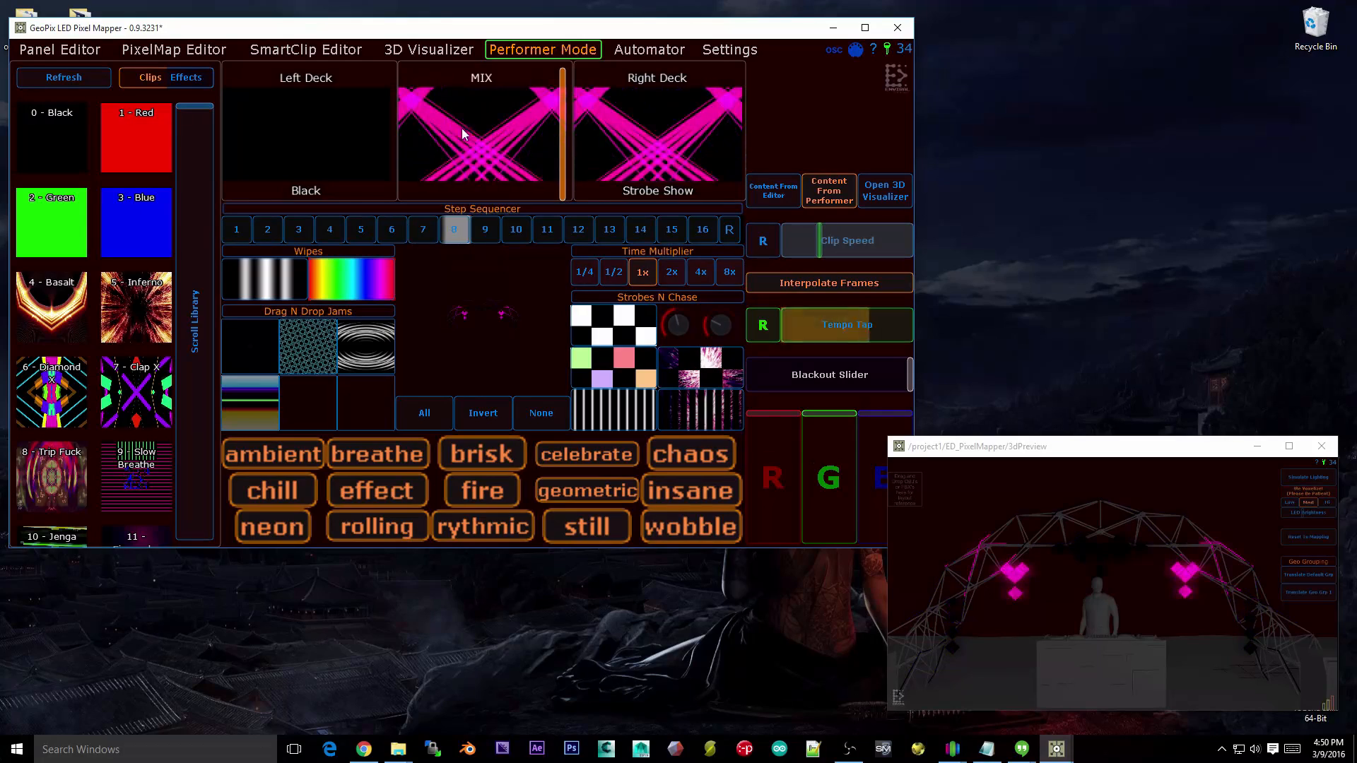
Step: Load Thumb Scanner and Side Razors in turn onto the left deck and fade the mix fully to that deck
drag(210, 334, 185, 562)
drag(360, 125, 366, 128)
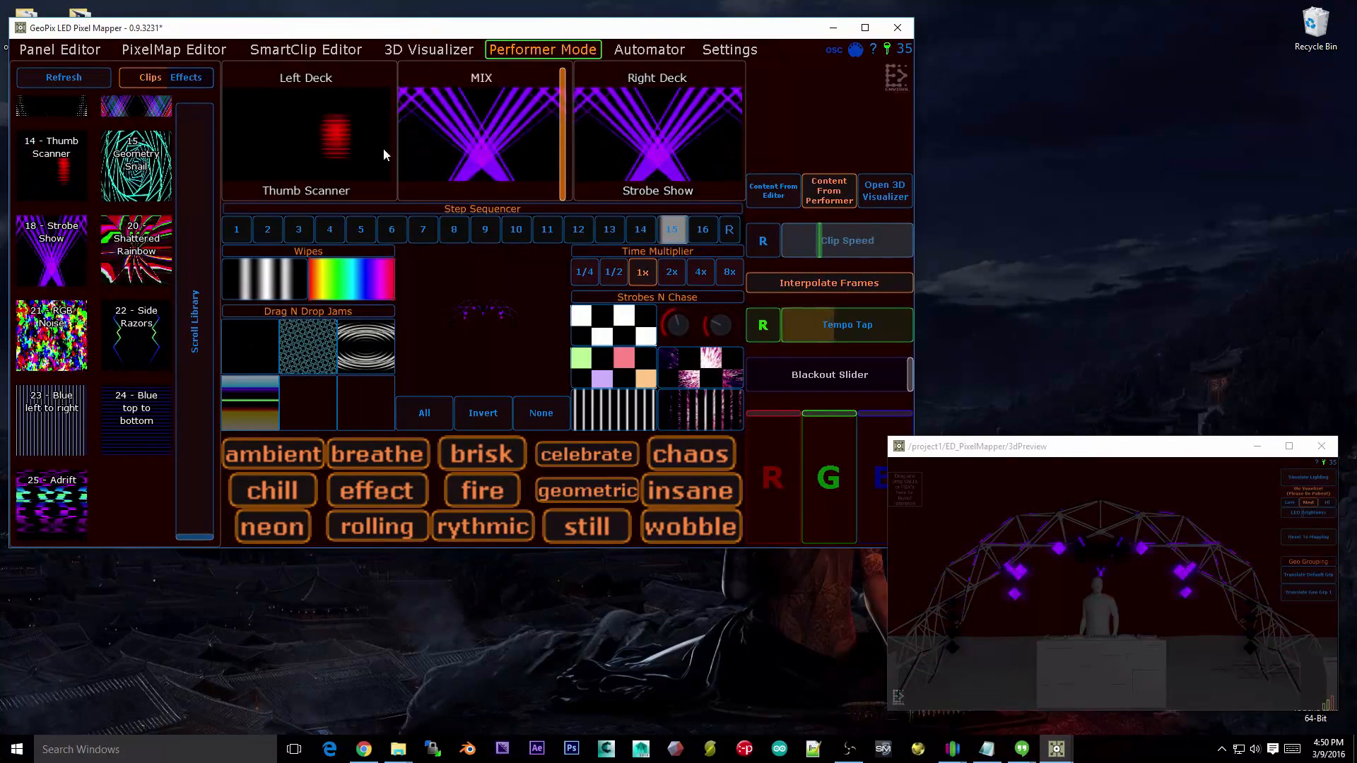
drag(559, 141, 66, 109)
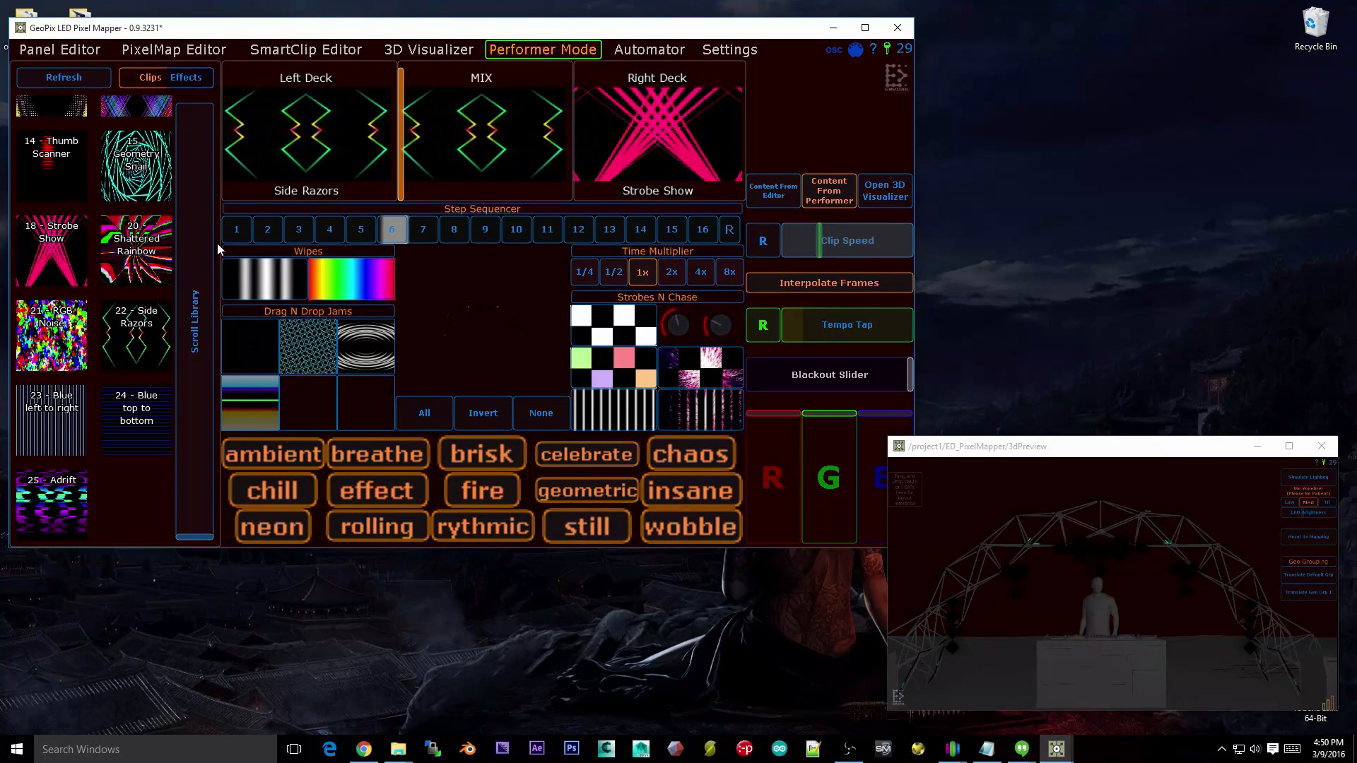
Step: Load the Adrift clip from the end of the clip library onto the left deck
scroll(195, 127, up, 3)
drag(222, 435, 212, 534)
drag(54, 505, 306, 141)
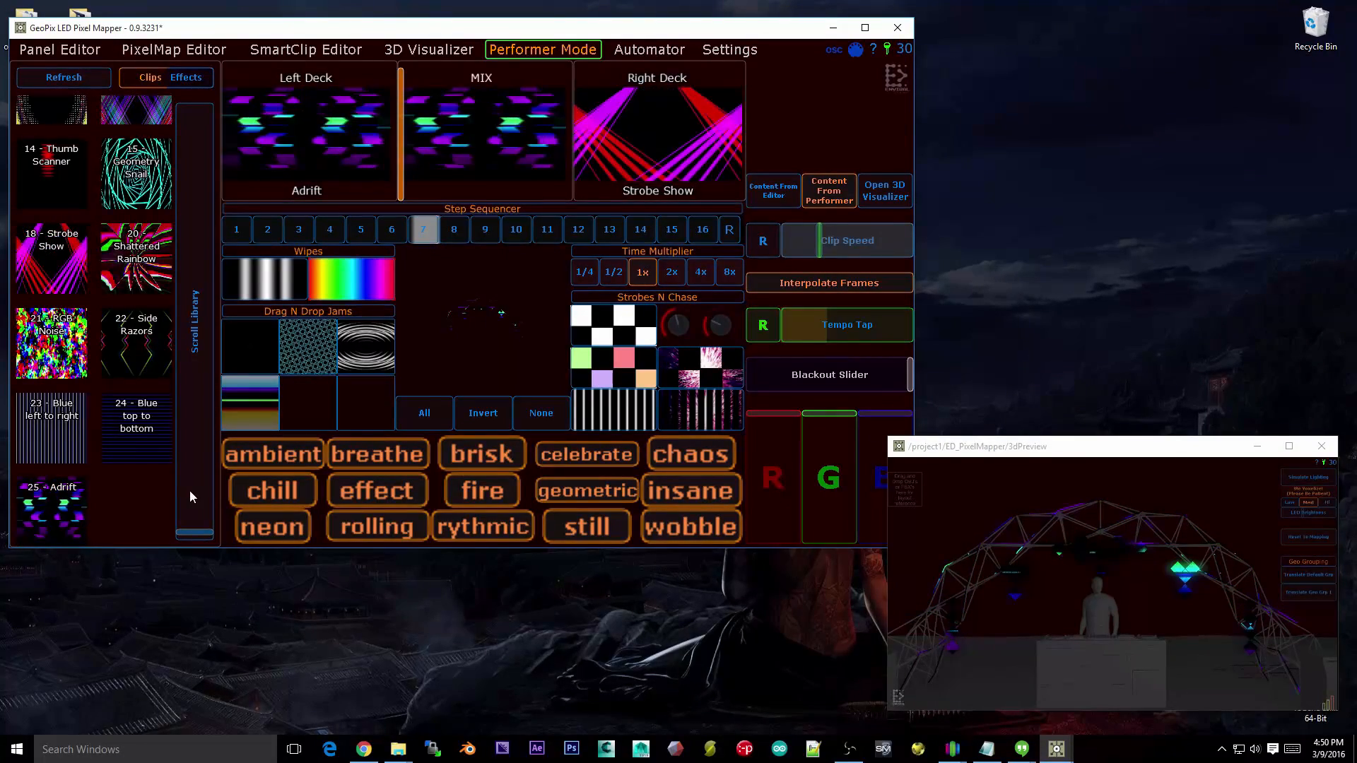
Step: Turn the second Strobes N Chase knob, the bias adjustment, up to its maximum
drag(190, 490, 263, 111)
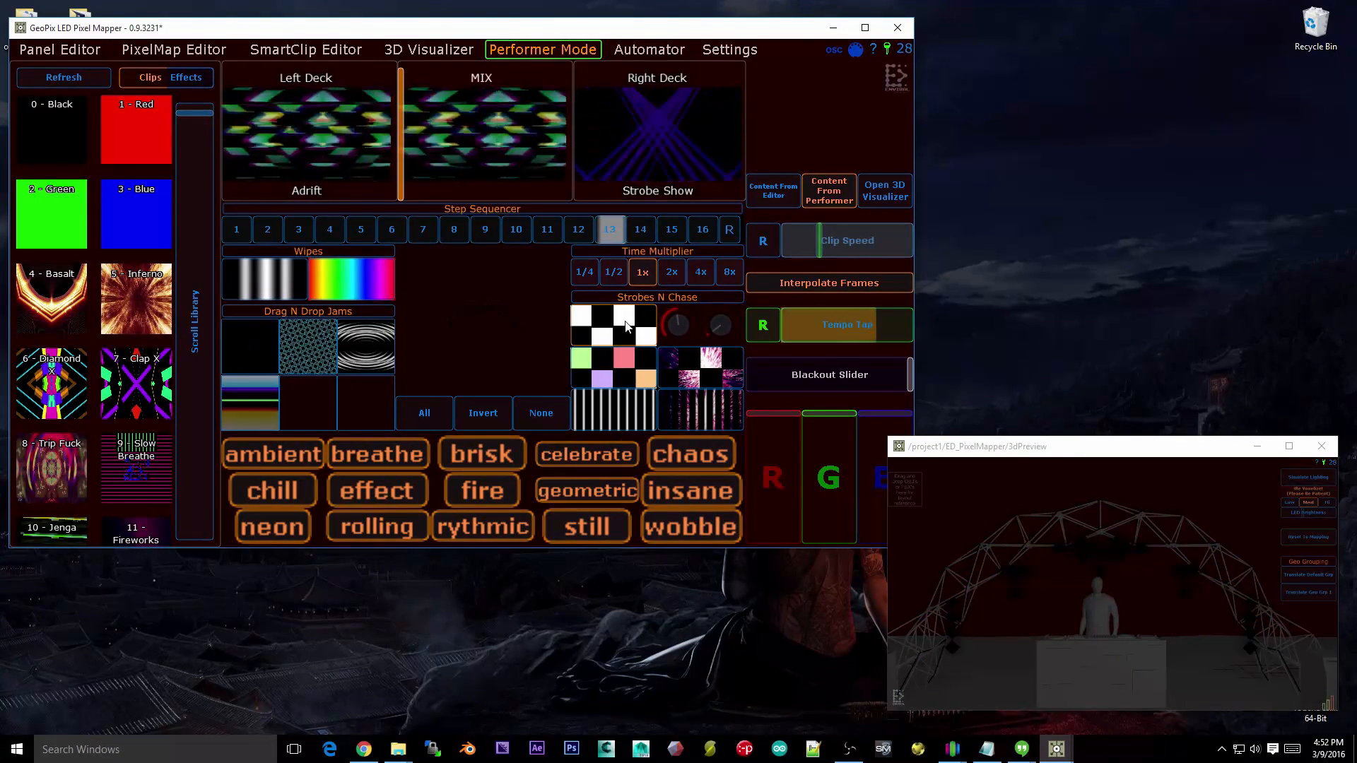
click(725, 319)
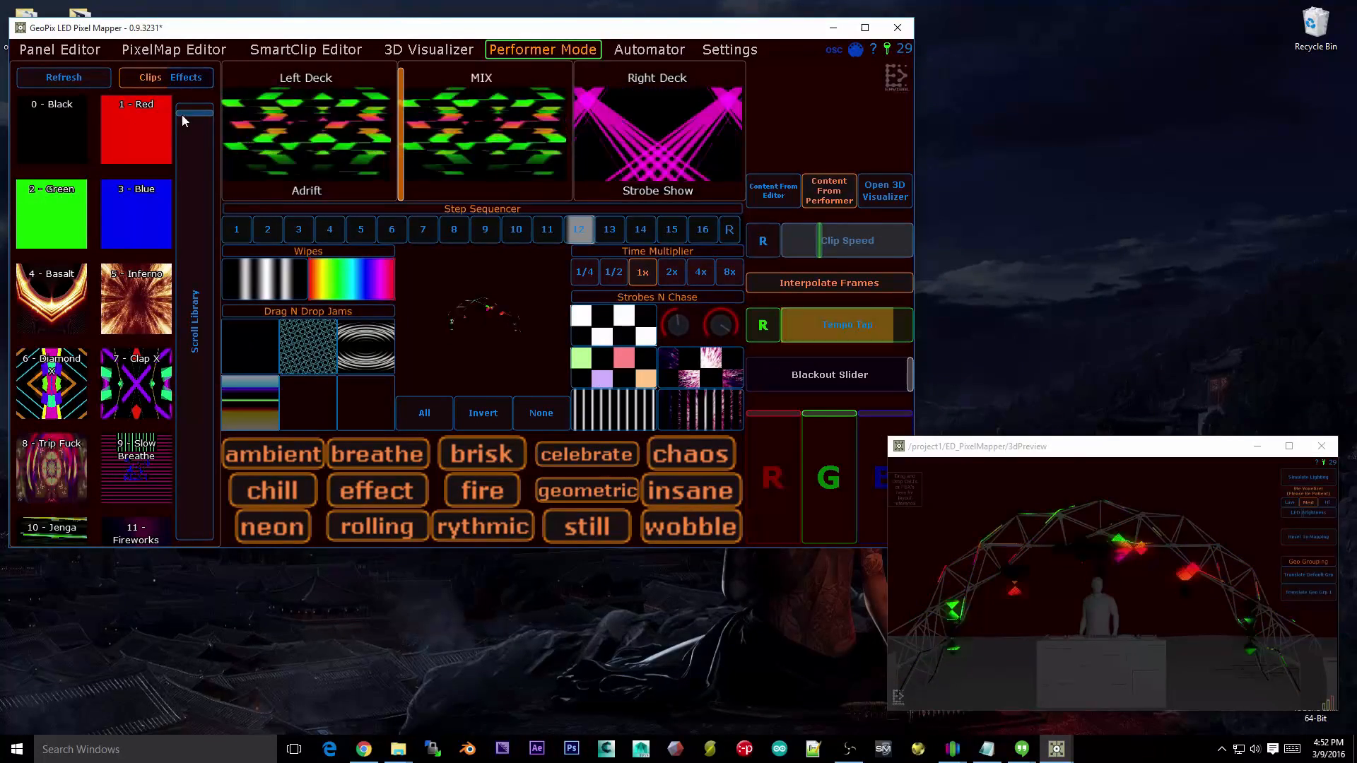
Step: Assign the black-and-white wipe to every even step of the Step Sequencer and enlarge the 3D preview window
drag(181, 115, 303, 547)
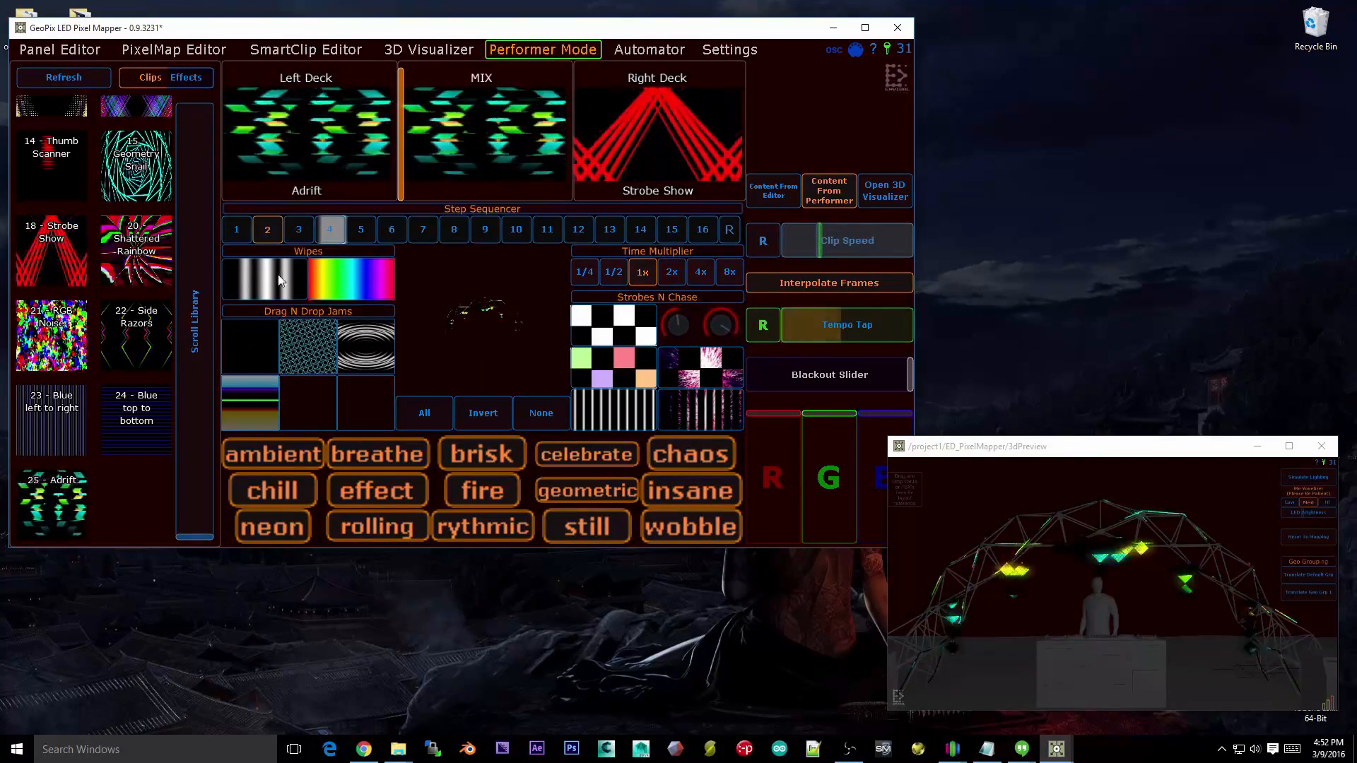
drag(283, 278, 455, 234)
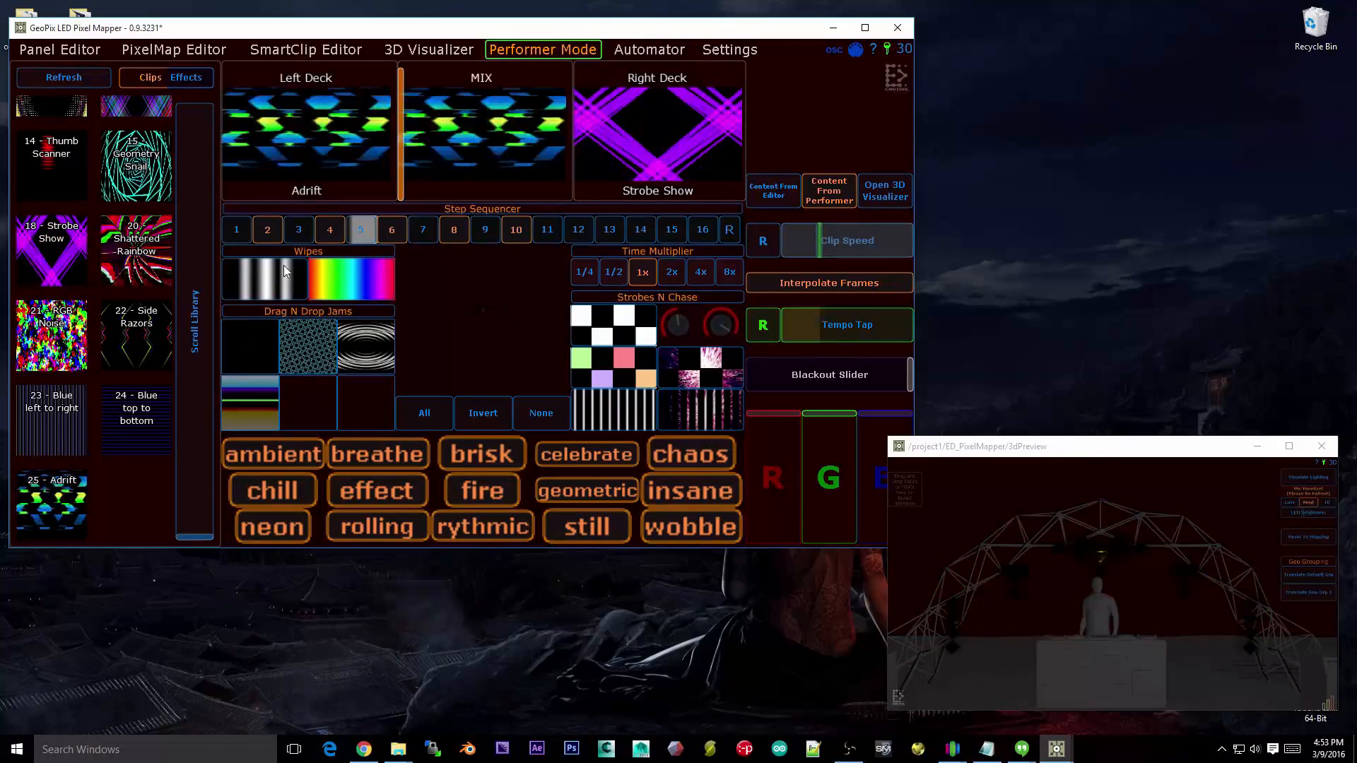
click(281, 286)
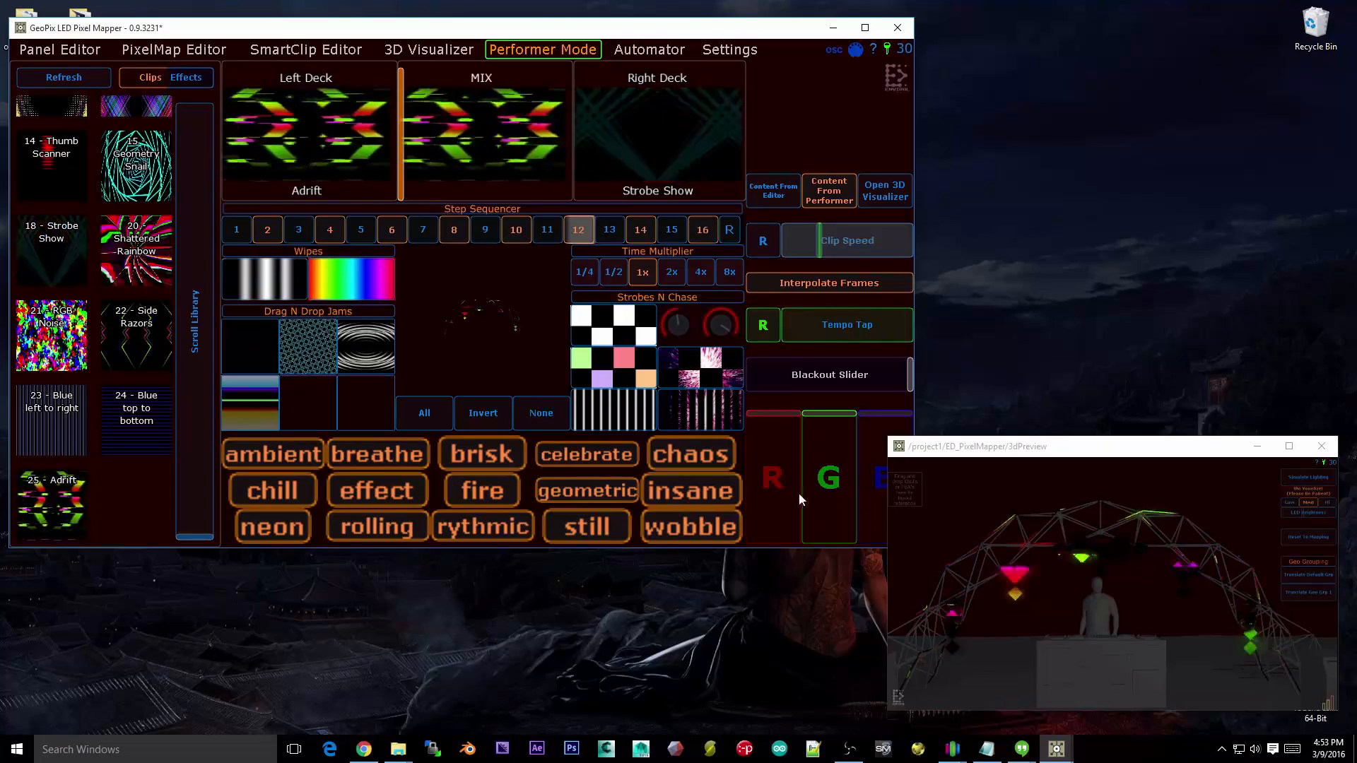
drag(891, 438, 926, 351)
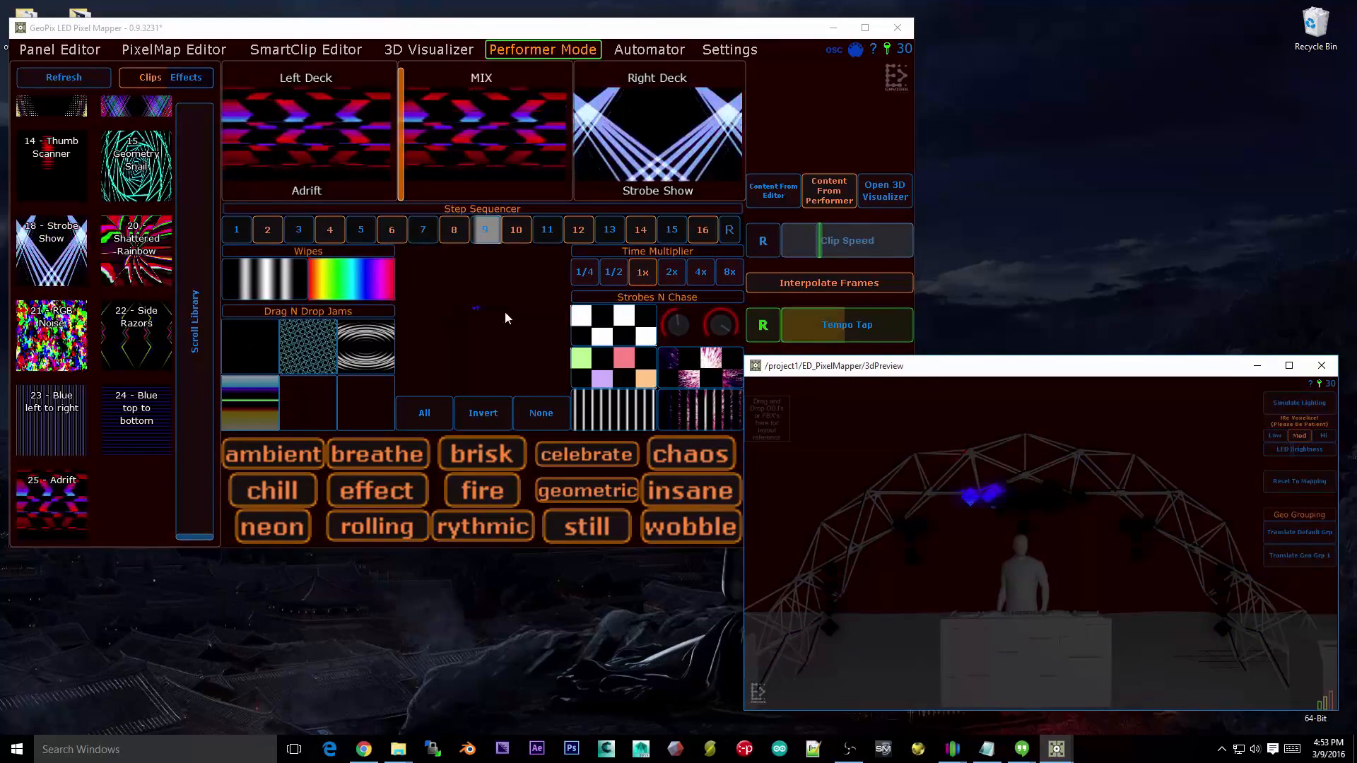
Step: Load the Red clip onto the left deck and the Green clip onto the right deck, checking the dome in the 3D preview
click(193, 124)
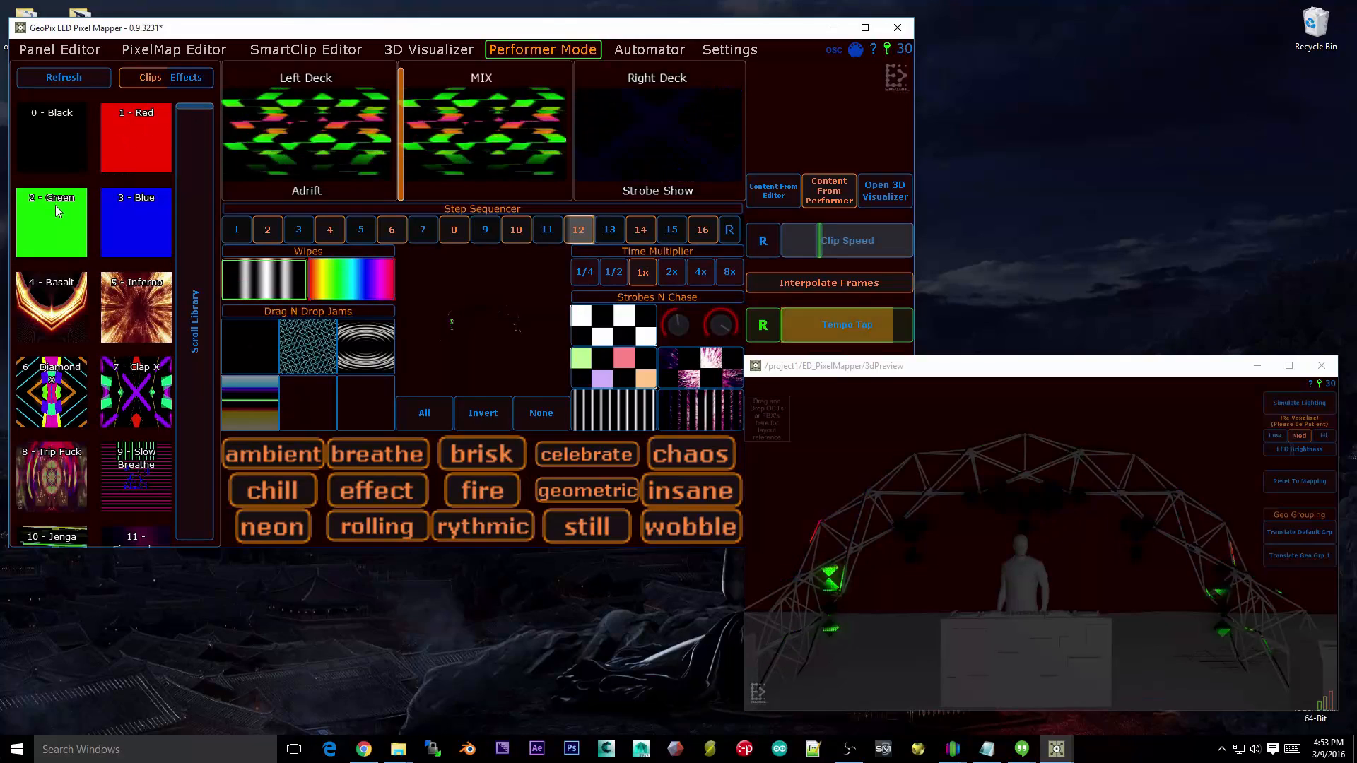
drag(51, 222, 498, 150)
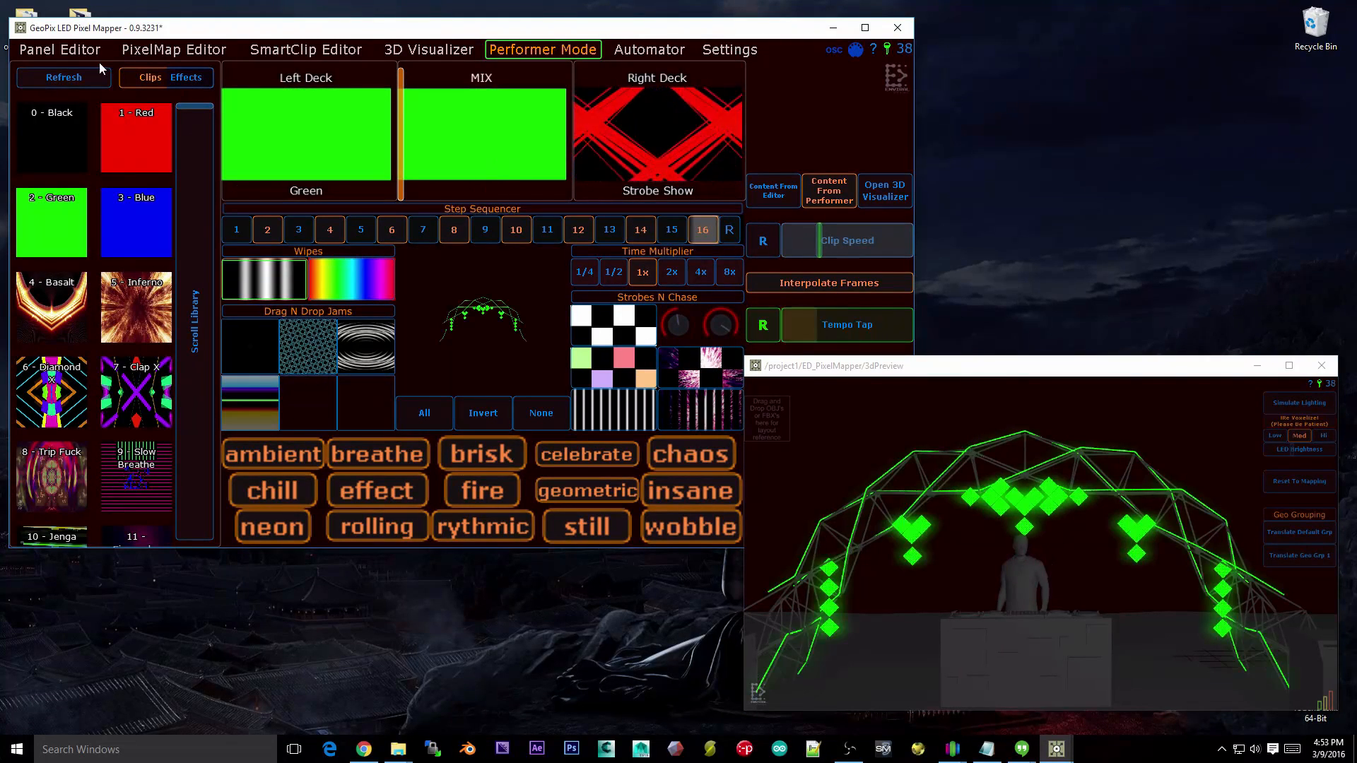
drag(103, 162, 354, 189)
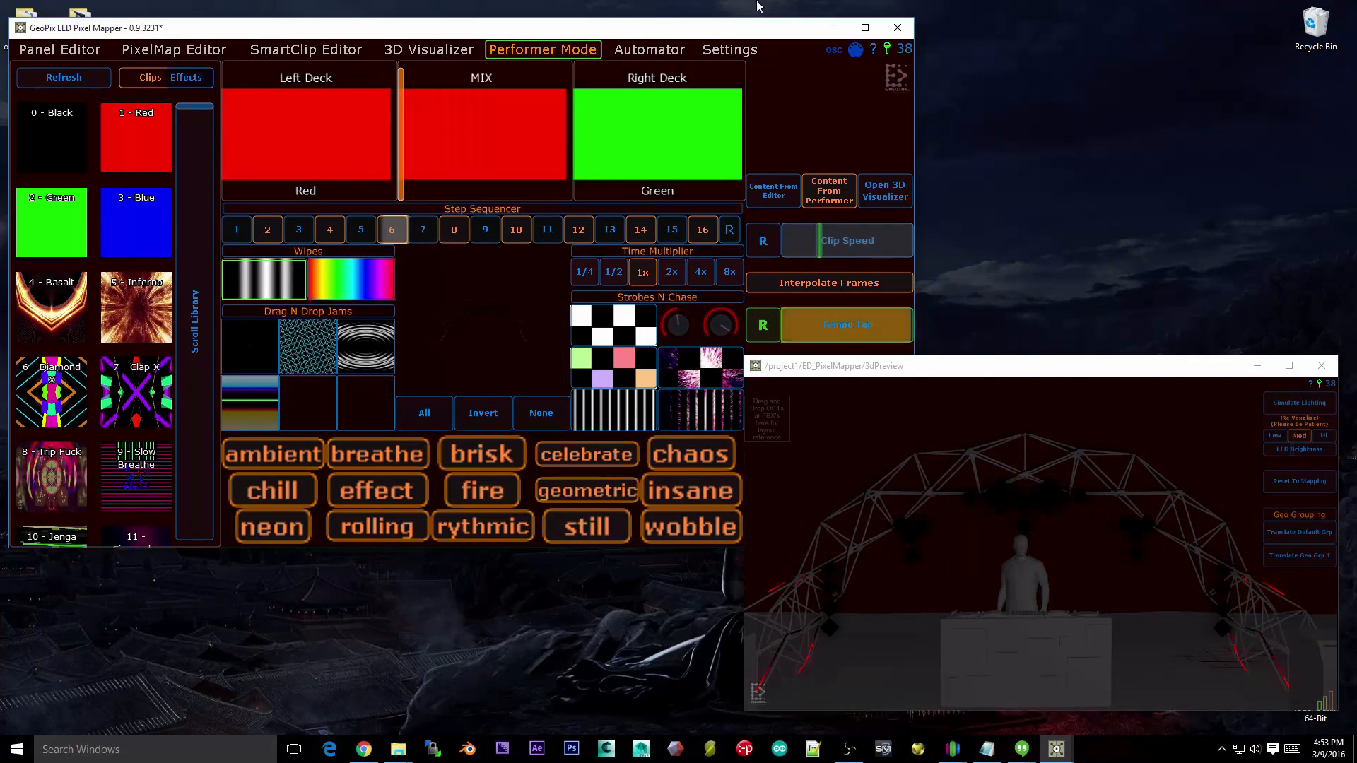
drag(911, 480, 935, 395)
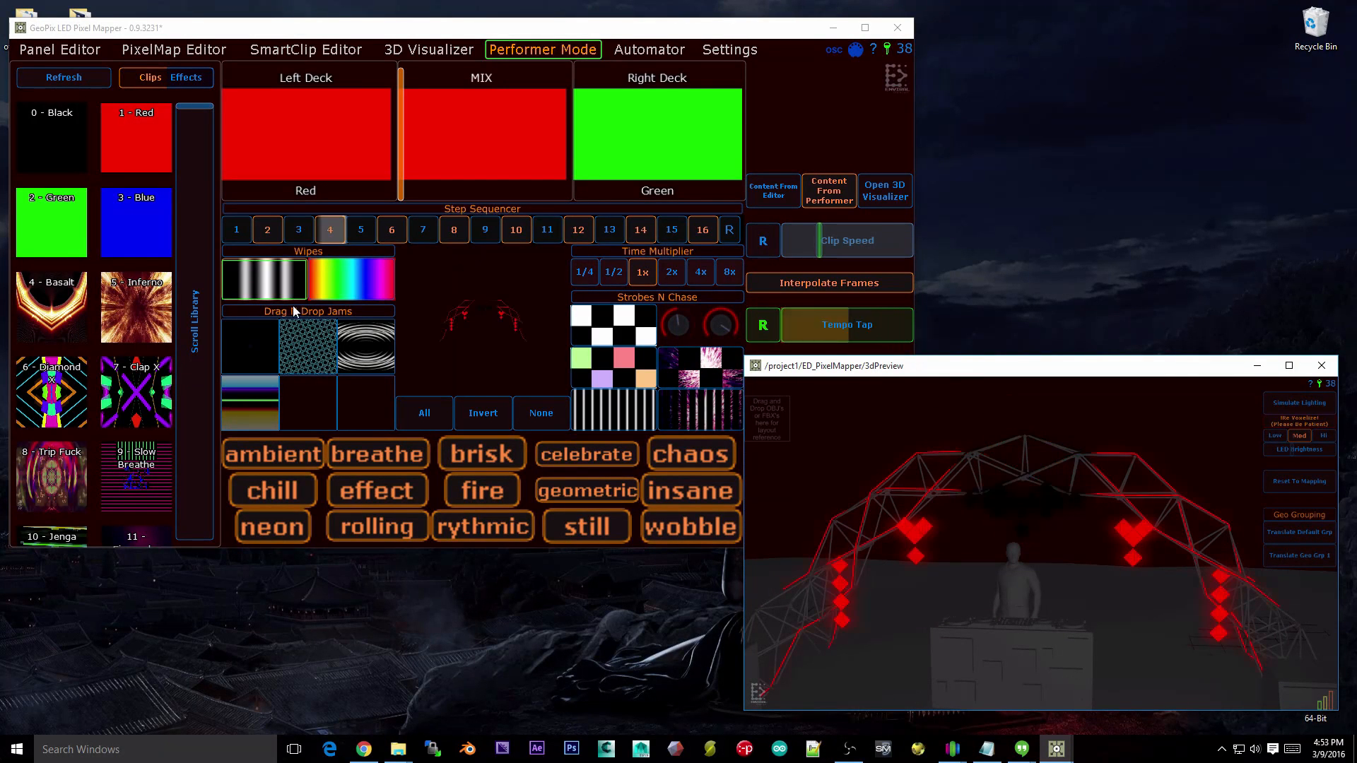
Step: Try the black-and-white wipe on the red clip and assign the textured second jam to Step Sequencer steps
click(255, 271)
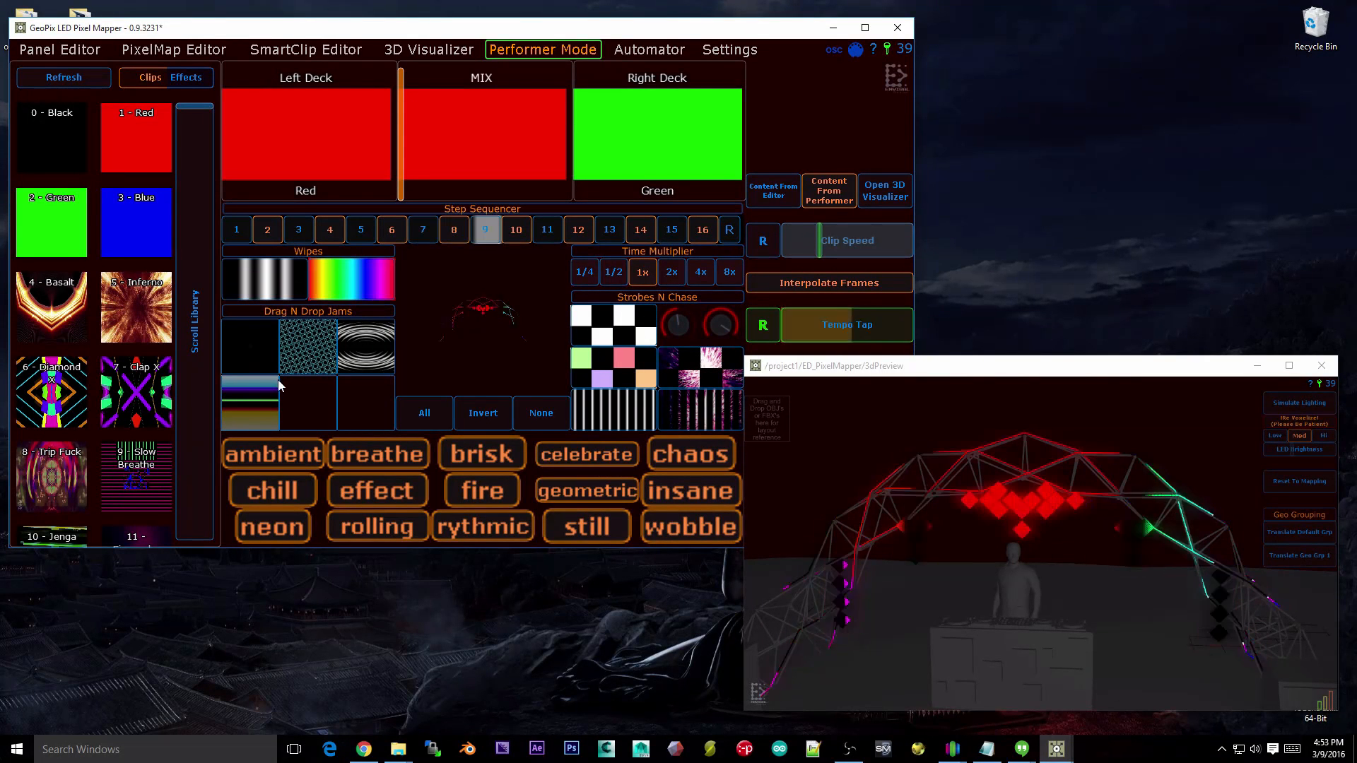
drag(301, 352, 421, 233)
drag(291, 341, 449, 233)
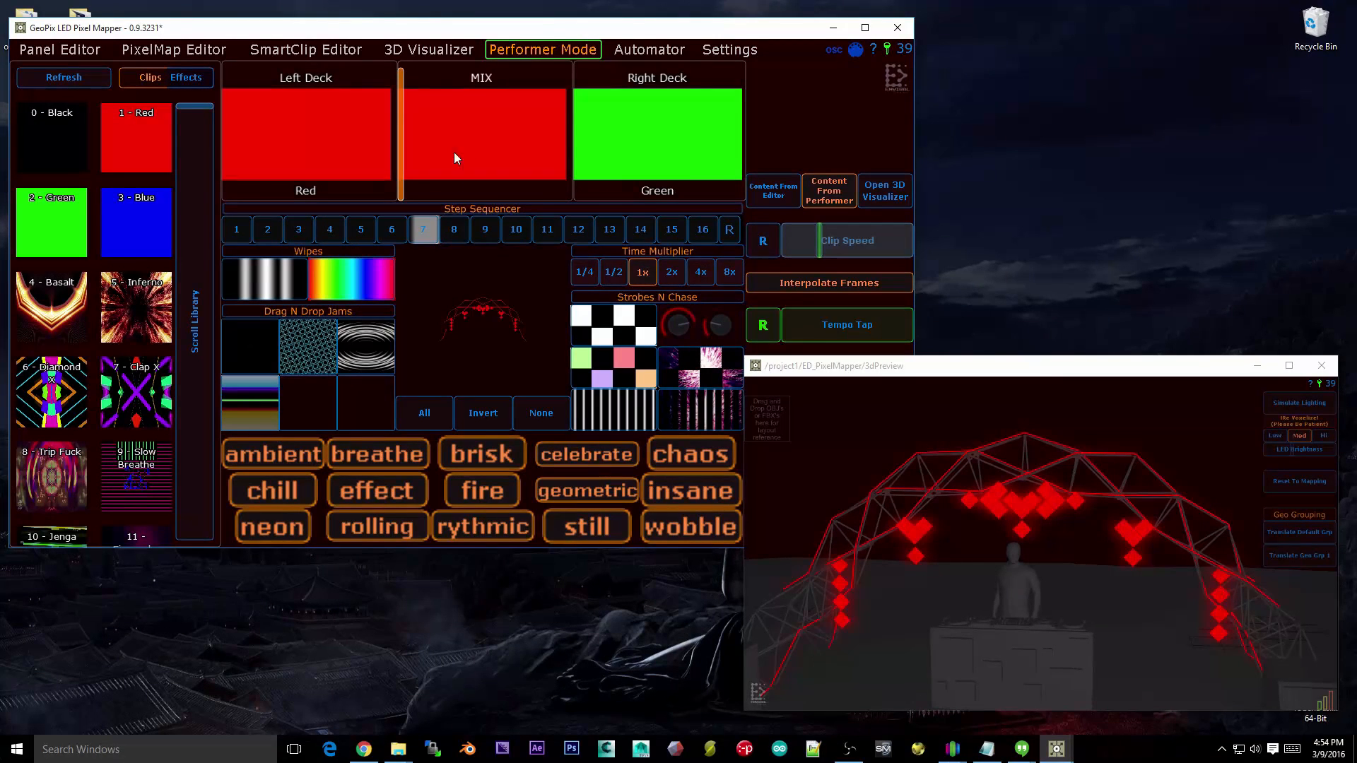
drag(454, 151, 308, 154)
drag(467, 127, 212, 124)
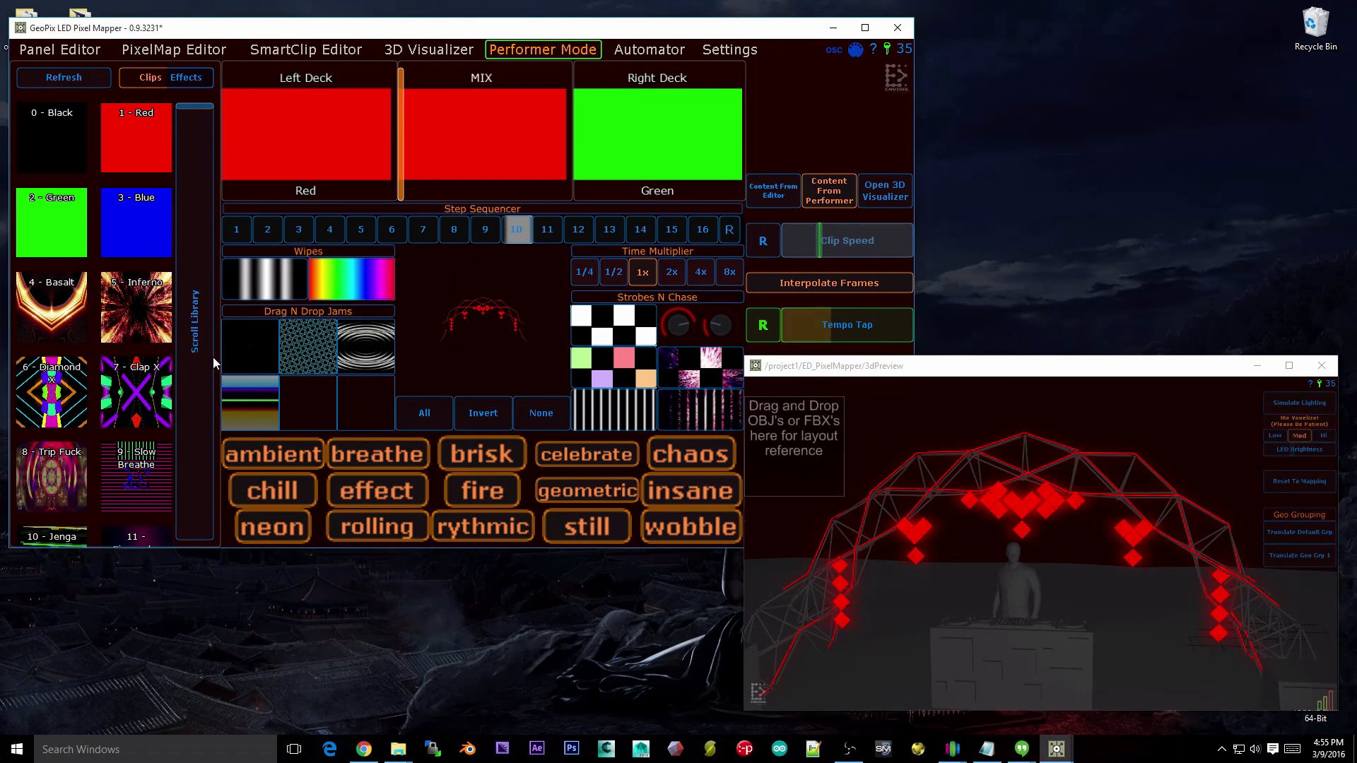
drag(190, 129, 266, 539)
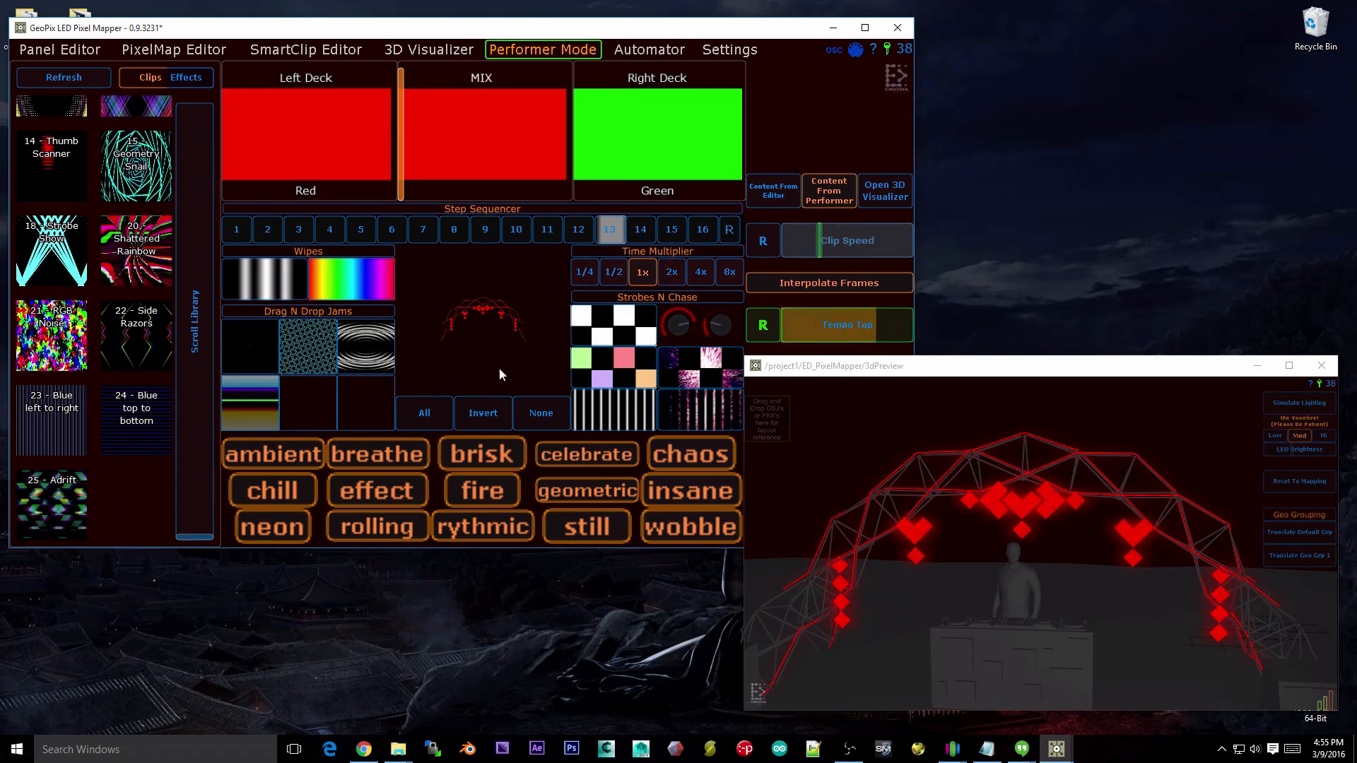
Step: Close the 3D preview window and move the main window to the middle of the desktop
drag(944, 374, 880, 377)
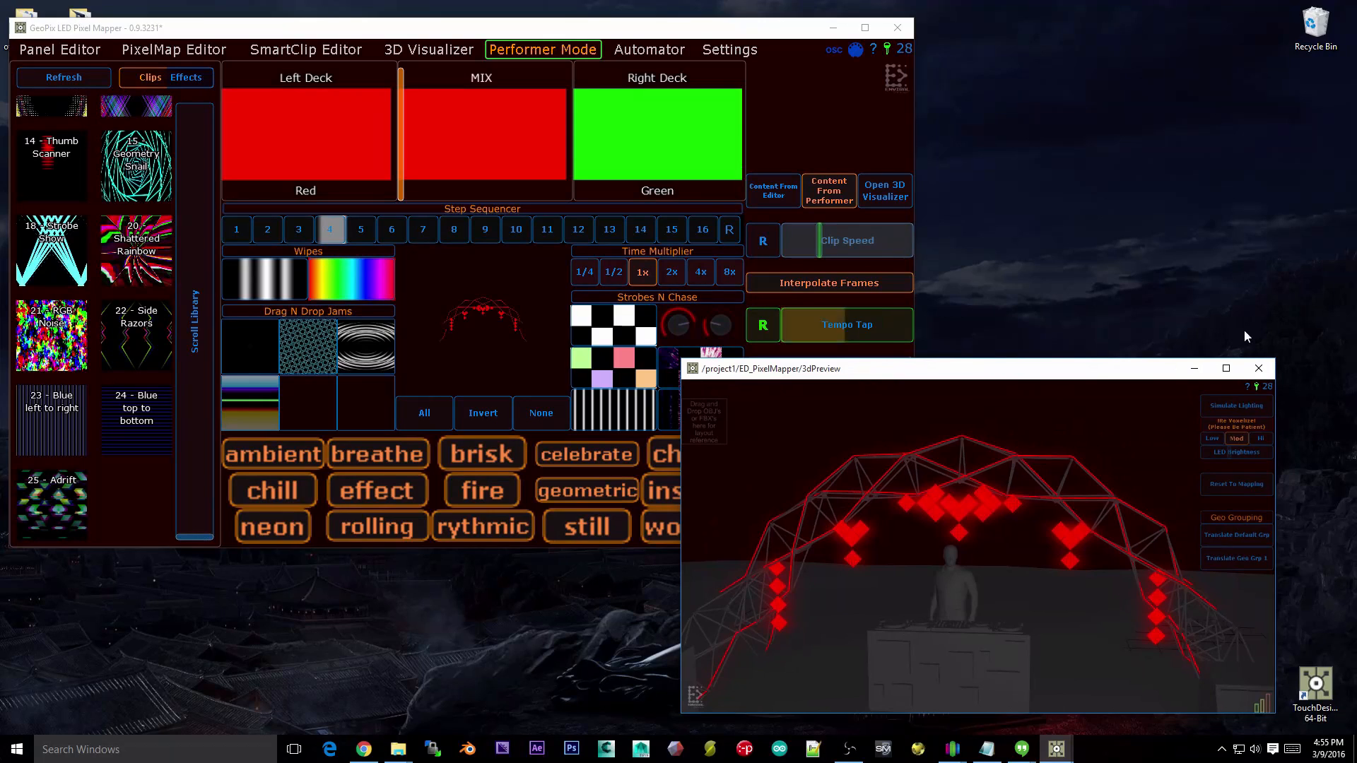
click(1264, 371)
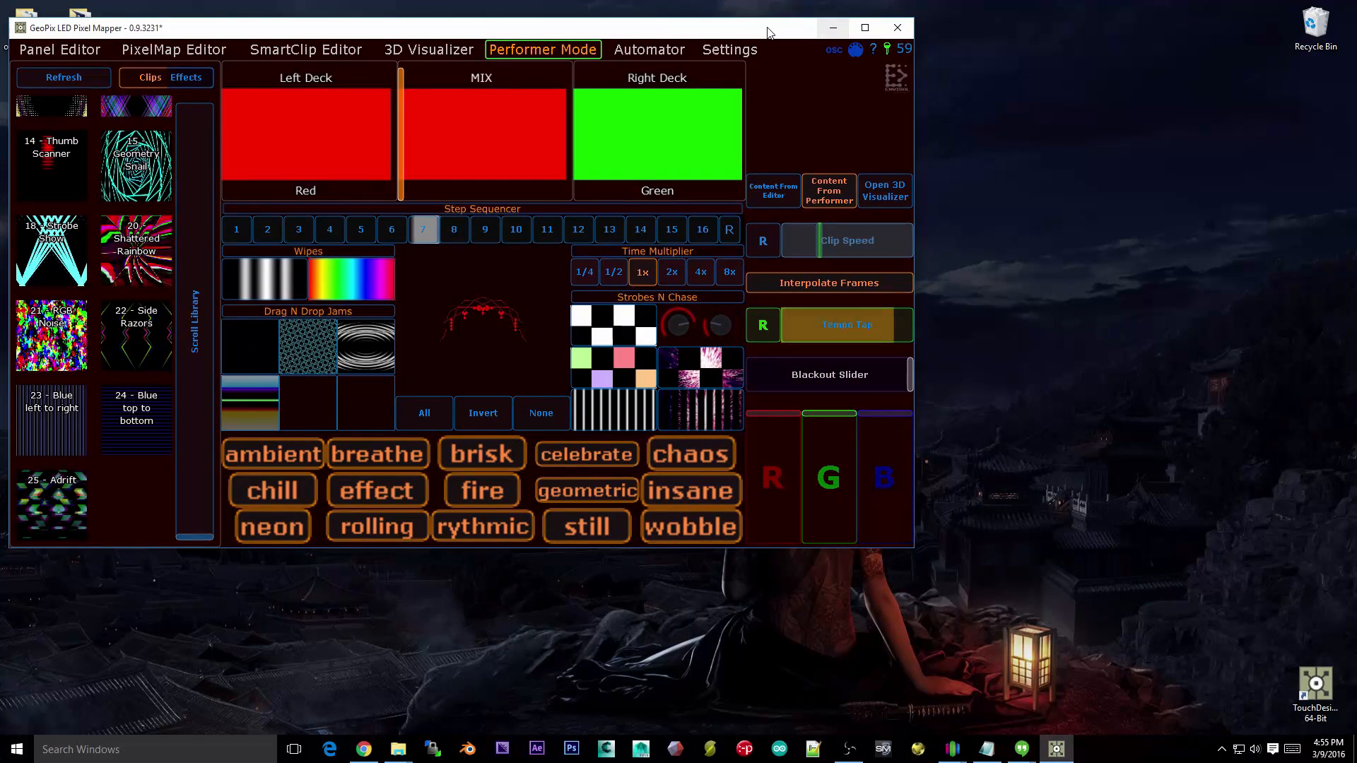
drag(773, 38, 969, 163)
Step: Open the OSC Mapper and Midi Mapper dialogs, and view and close the Performer Mode help
click(1032, 175)
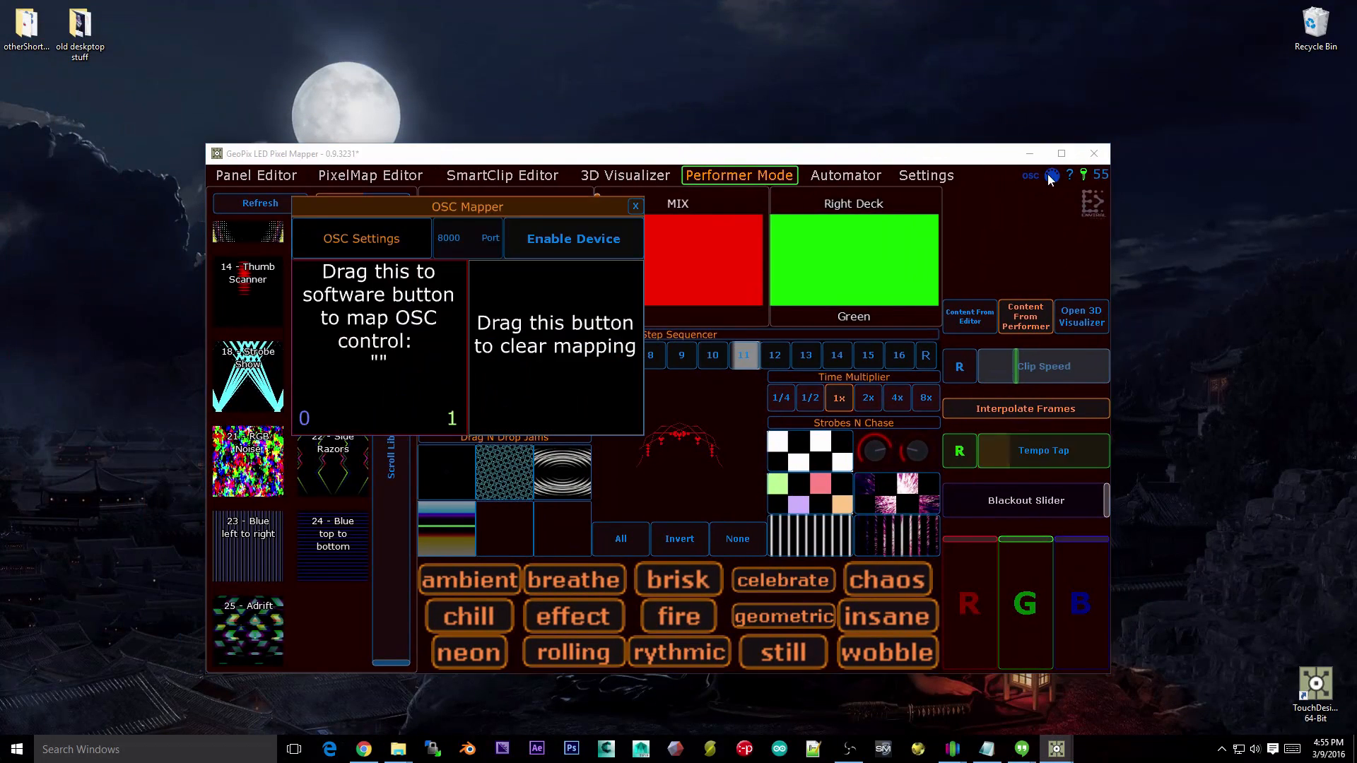
click(1051, 175)
click(1071, 176)
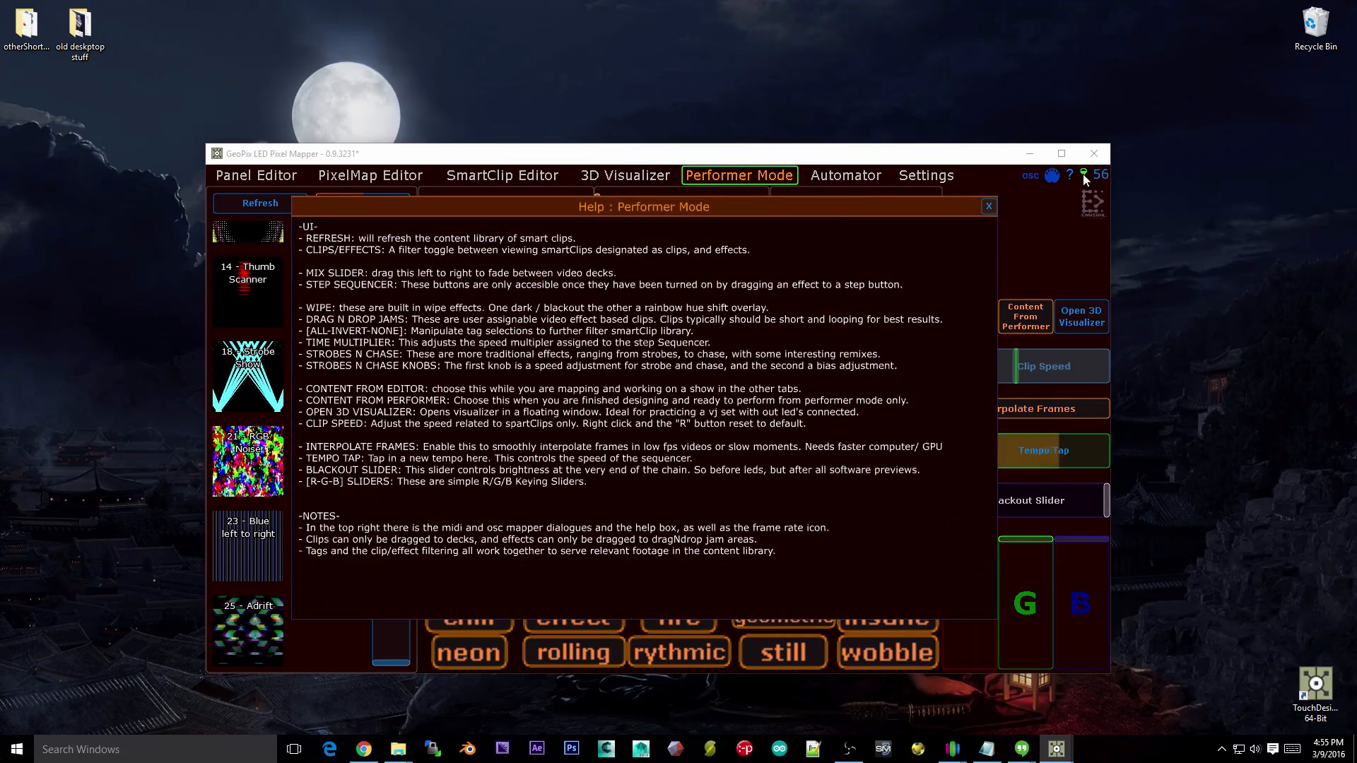
drag(874, 207, 1047, 122)
click(1162, 123)
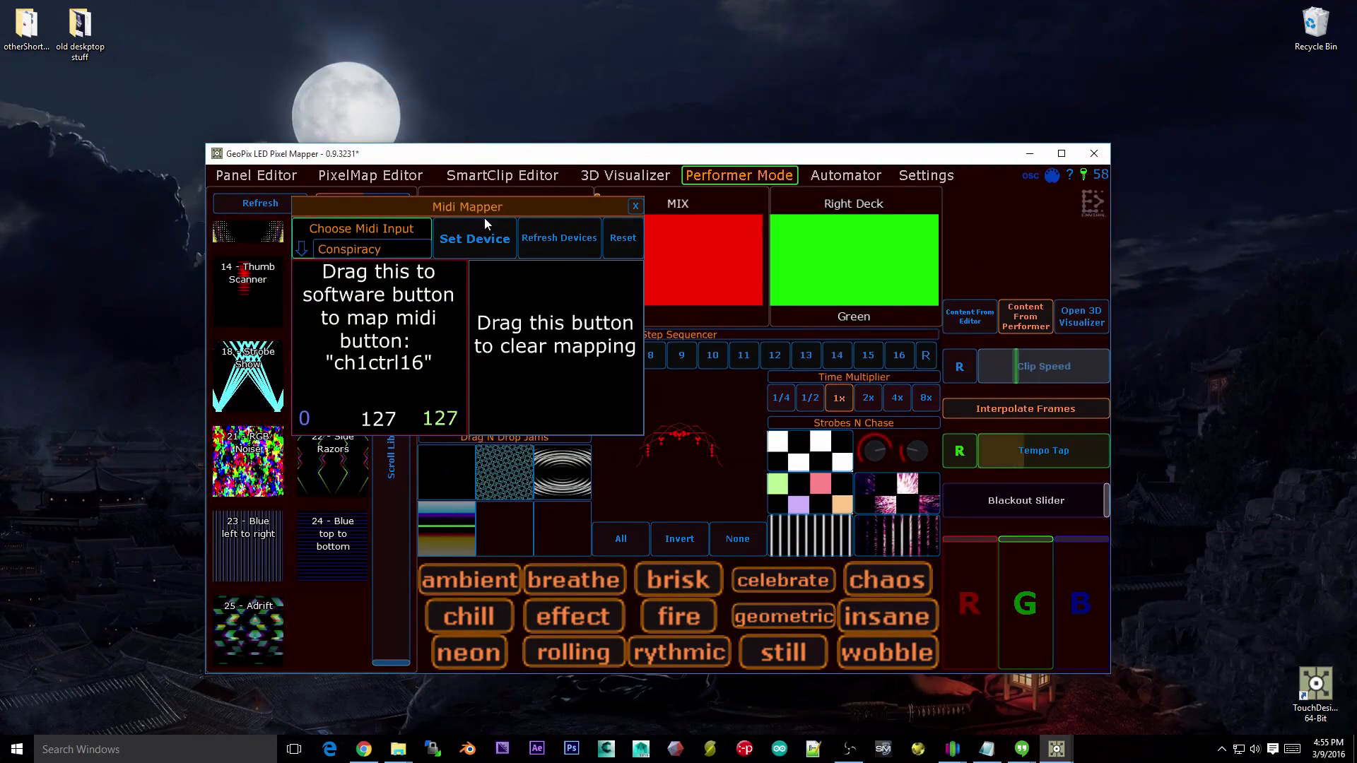
Step: Place the Midi Mapper dialog side by side with the OSC Mapper to compare their mapping controls
drag(508, 206, 865, 214)
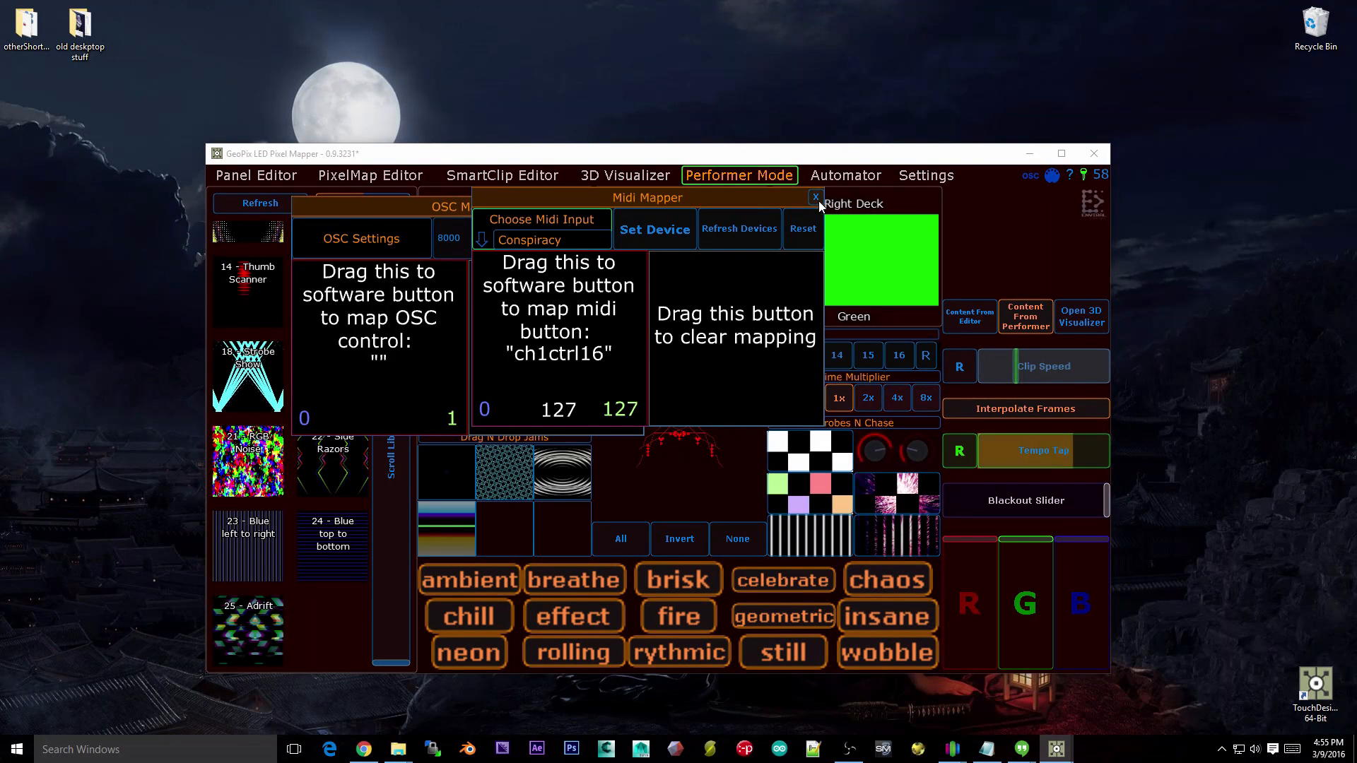
drag(724, 198, 893, 205)
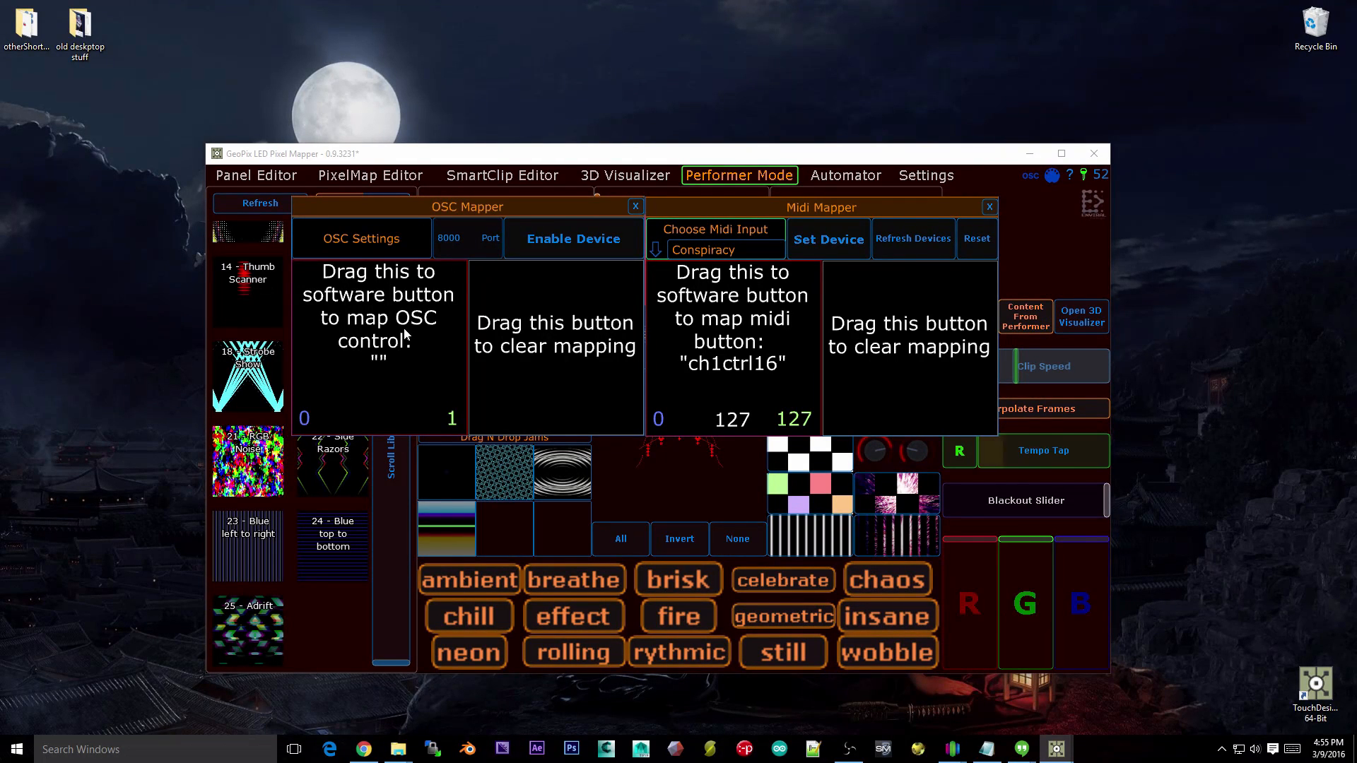
drag(506, 209, 496, 205)
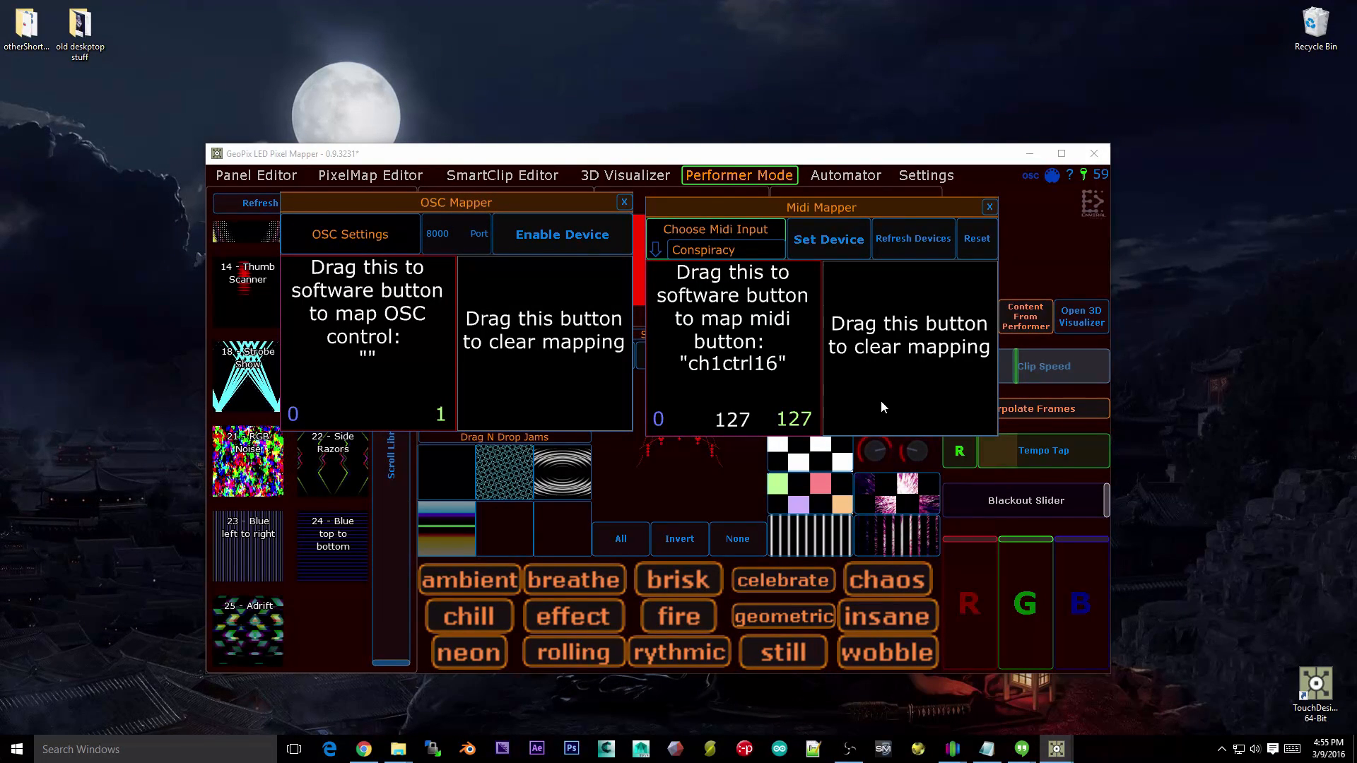
drag(412, 207, 411, 209)
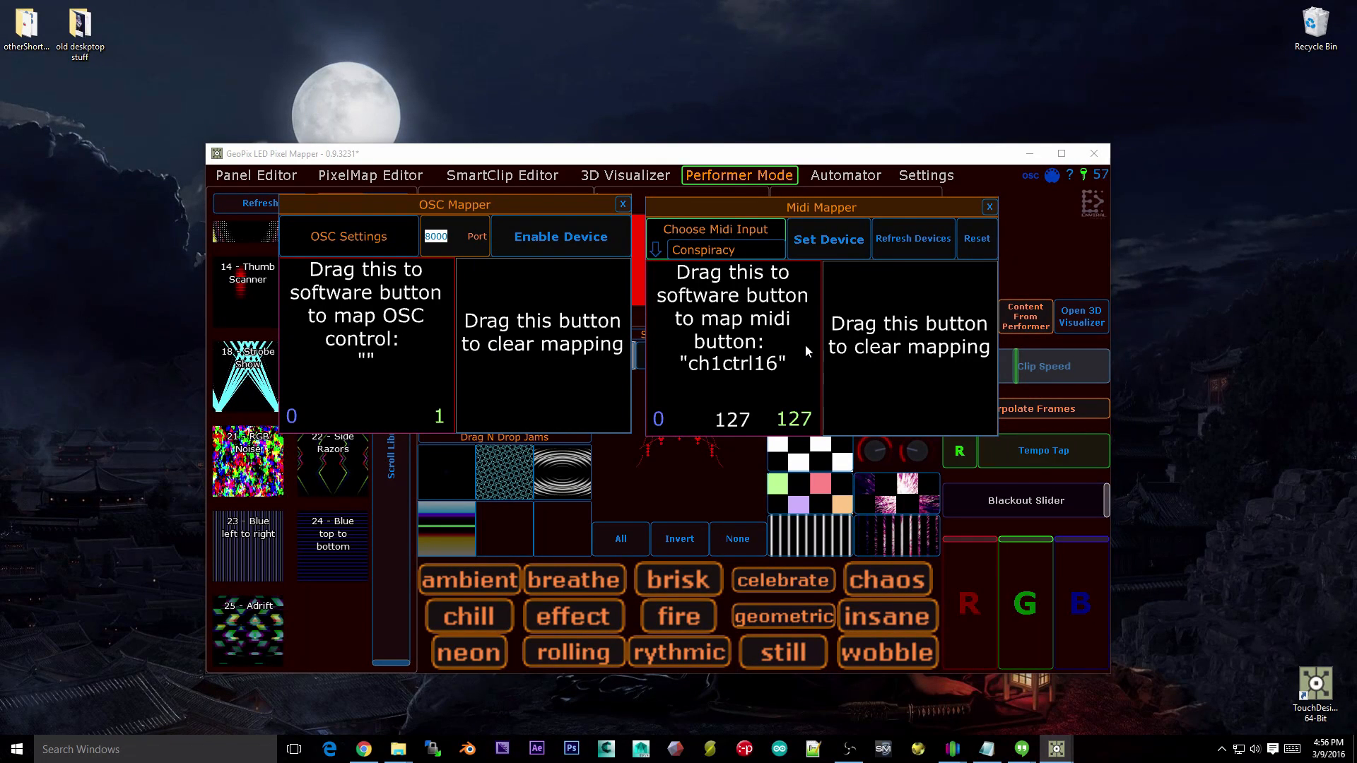
Step: Enable the OSC device on port 8000 and close the OSC Mapper
drag(465, 206, 497, 207)
drag(498, 209, 496, 209)
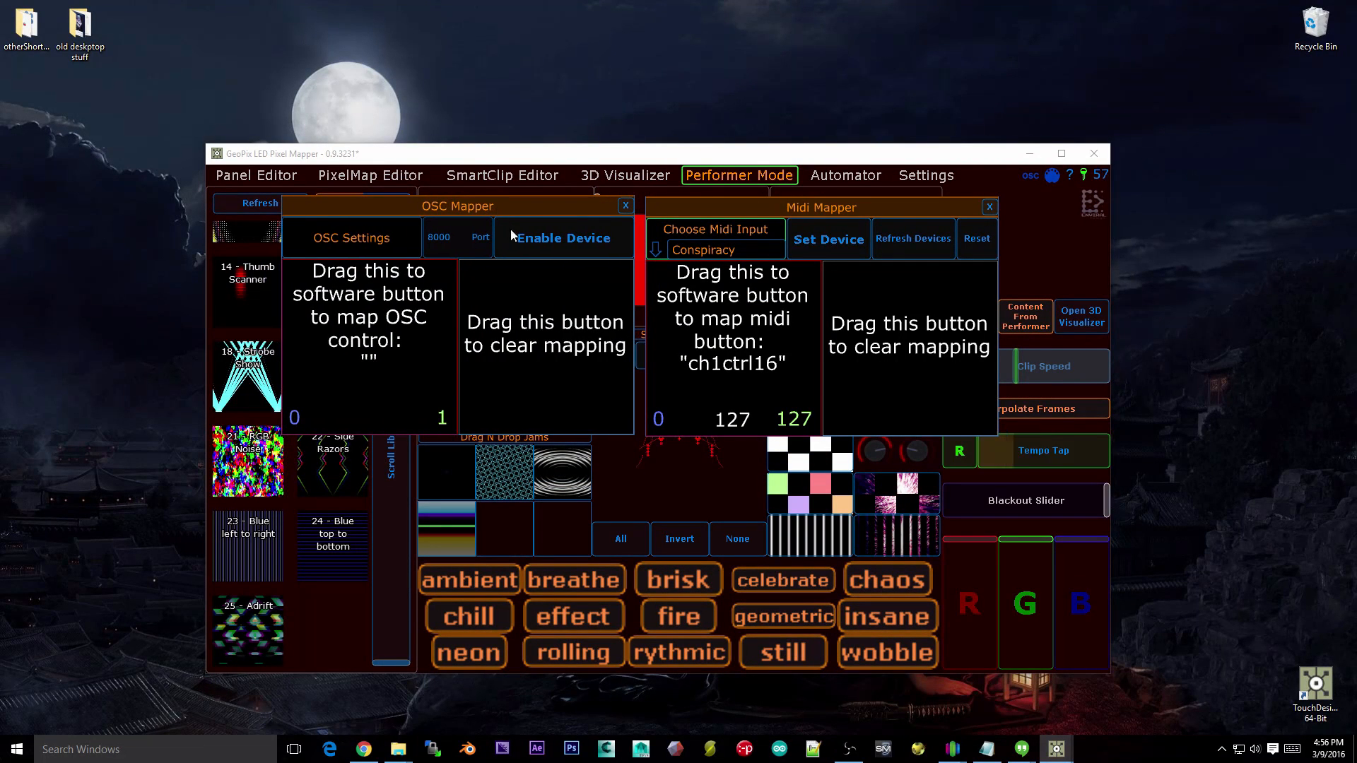
click(550, 244)
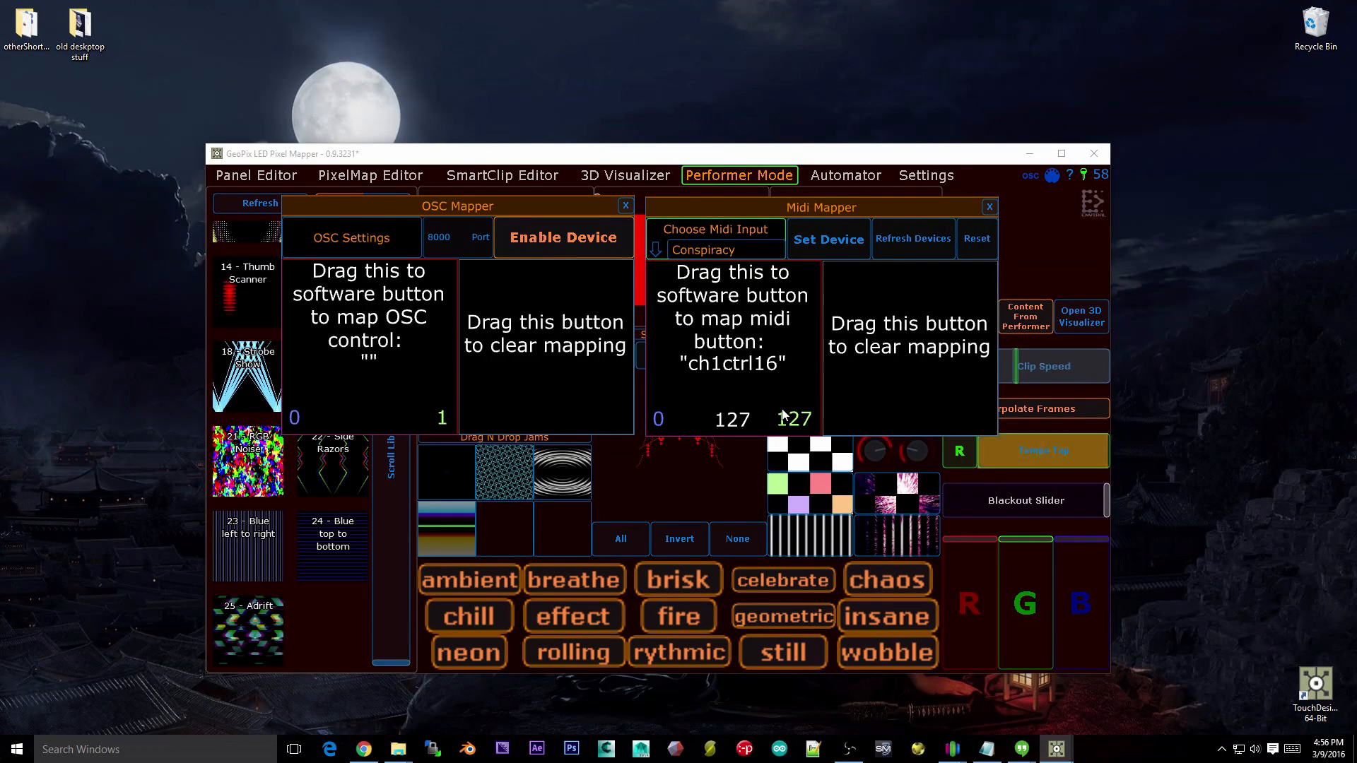
click(625, 206)
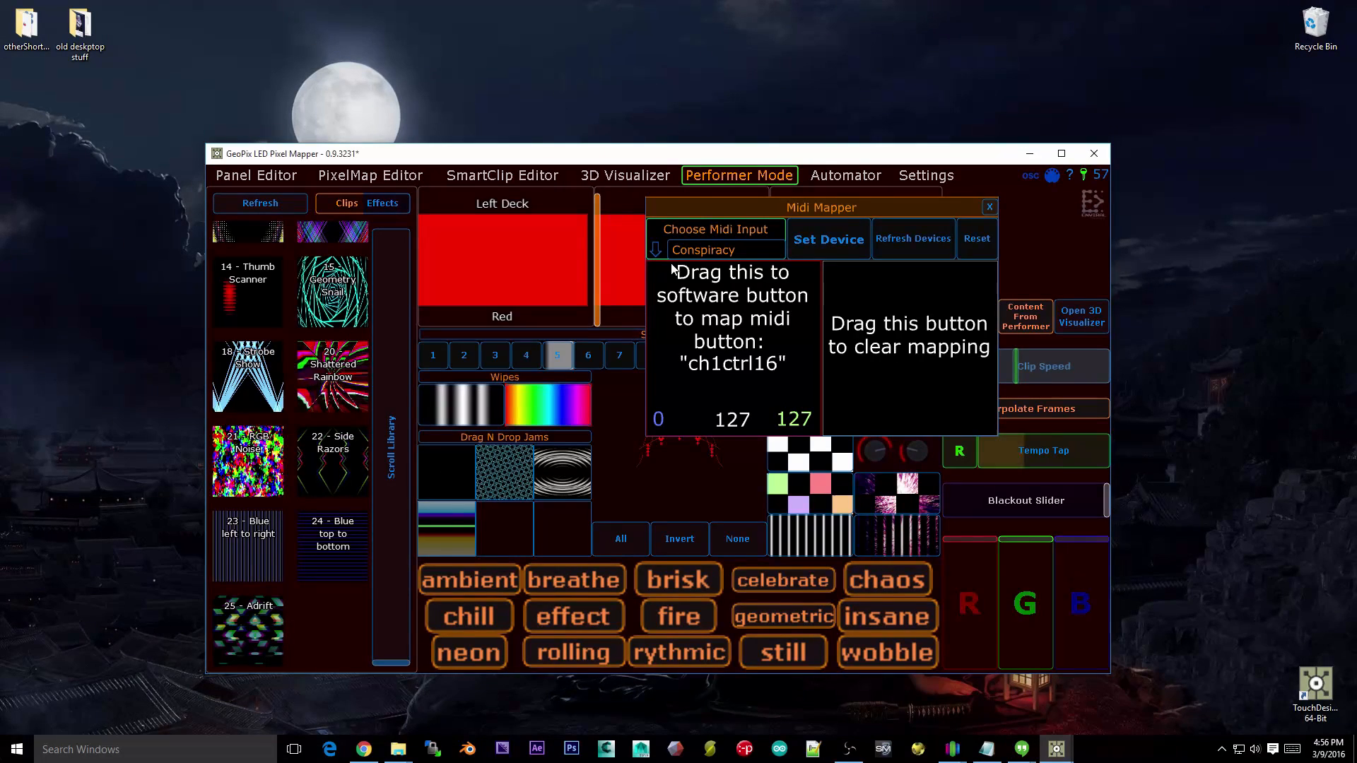
Step: Move the Midi Mapper outside the main window and shift the main window clear of it
drag(744, 229, 1115, 15)
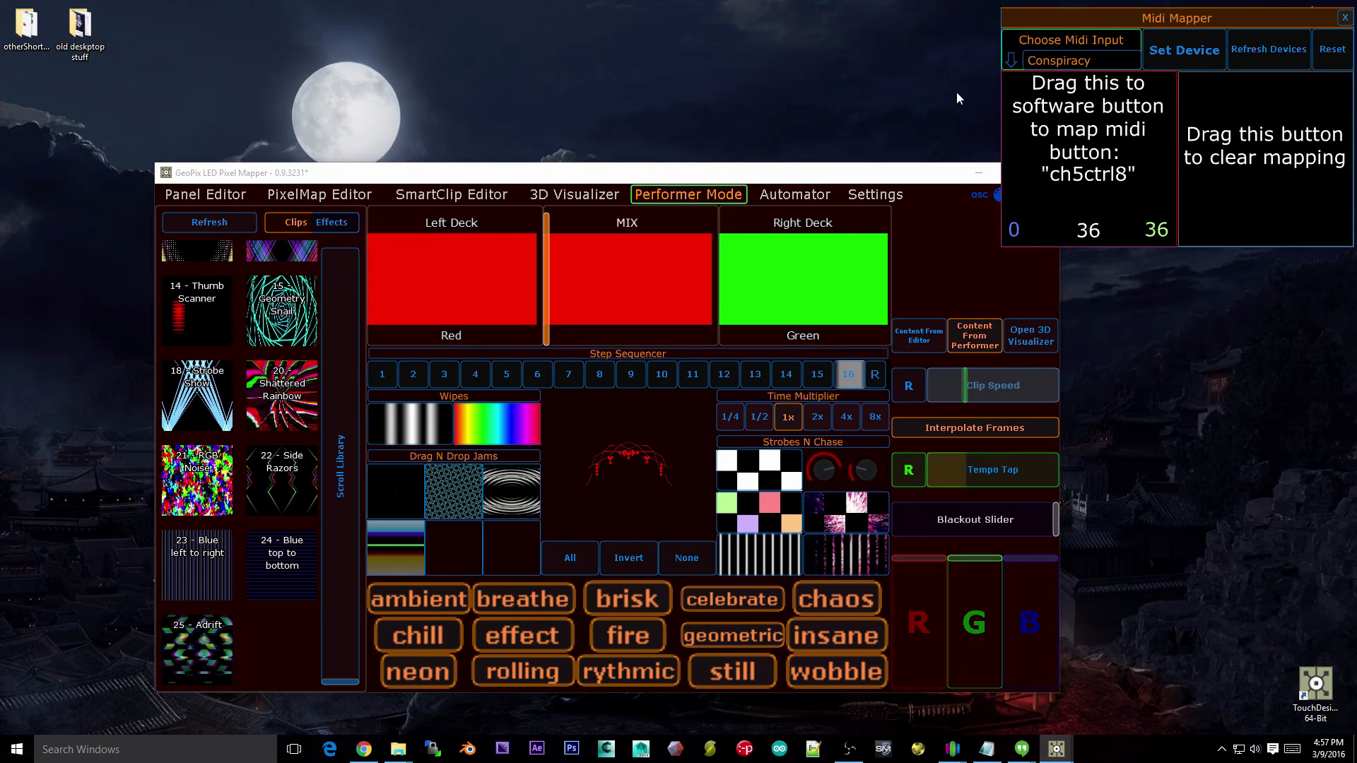
drag(518, 185, 410, 194)
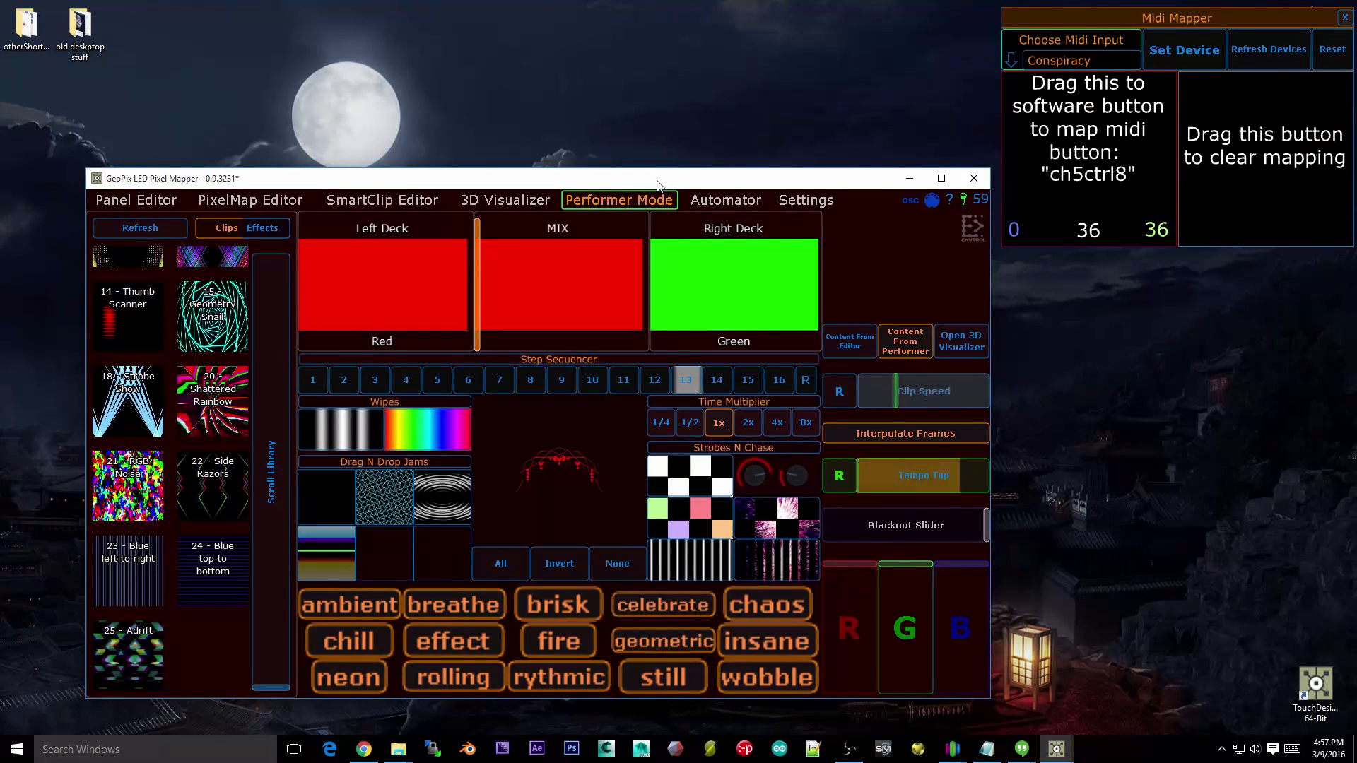
click(1341, 60)
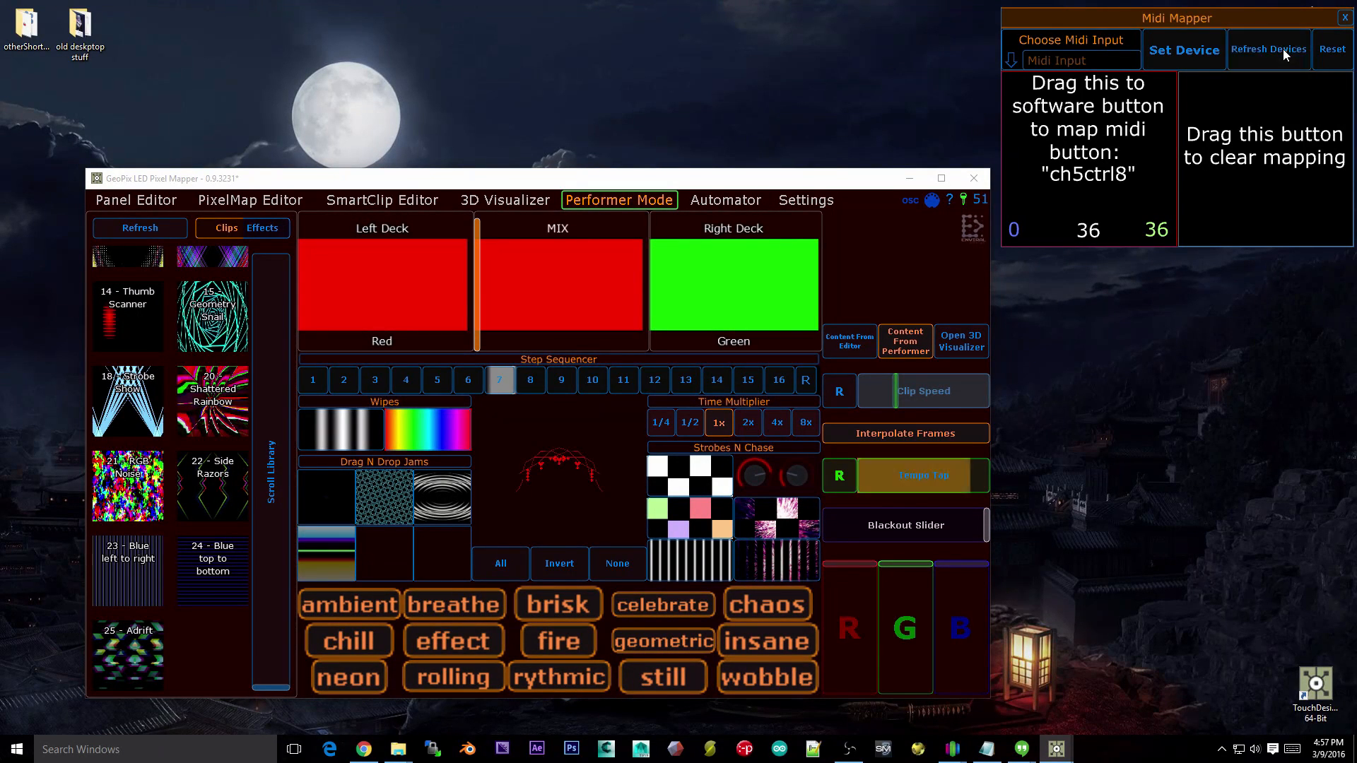
click(1016, 57)
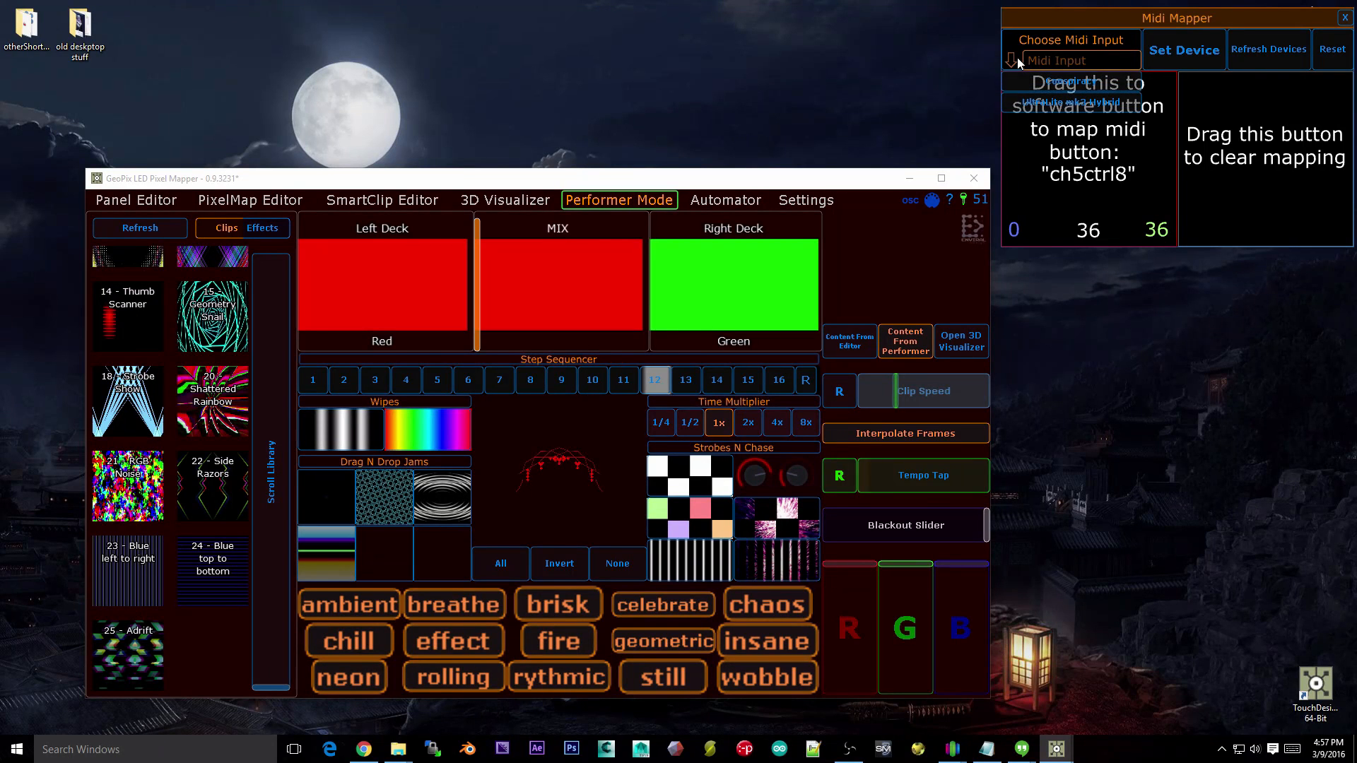
click(1096, 87)
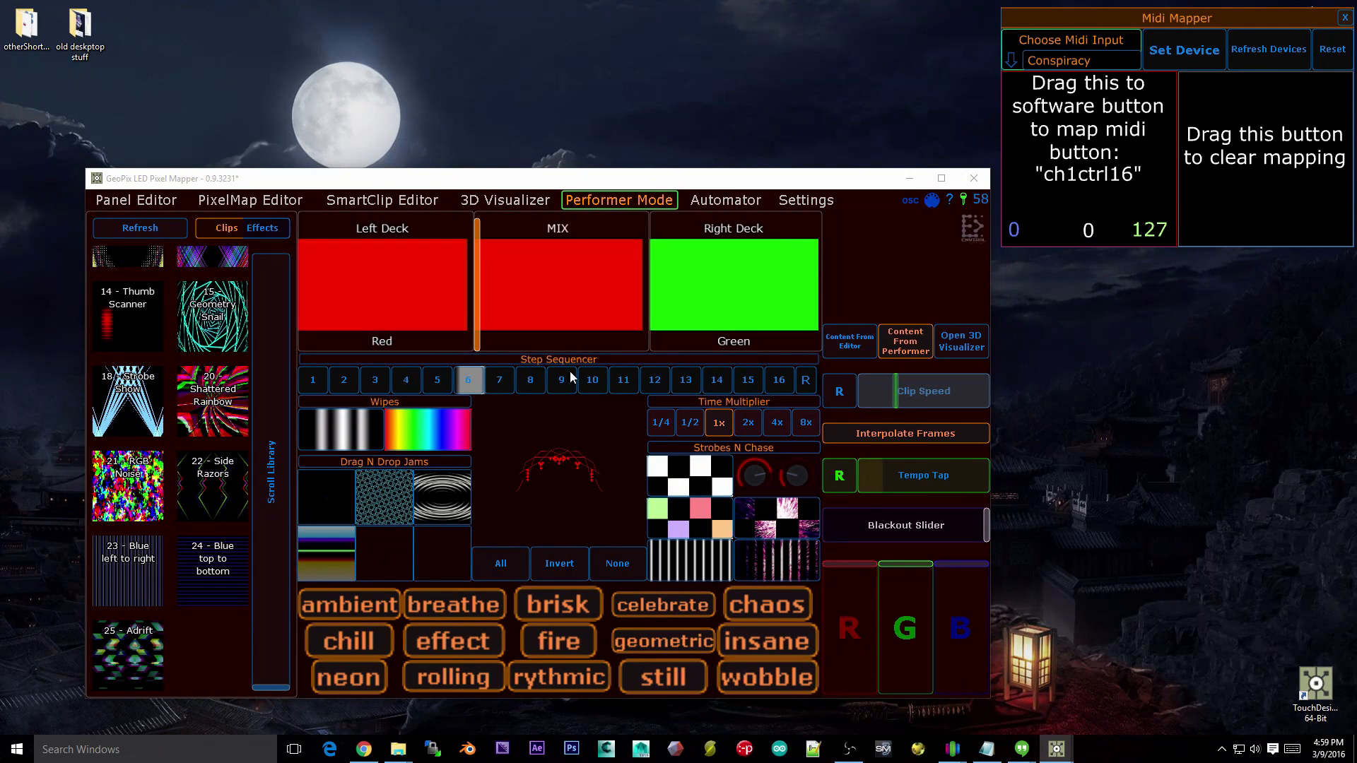
Step: Load Geometry Snail on the left deck and Strobe Show Outlines on the right, and map ch1ctrl16 to the MIX control
click(185, 256)
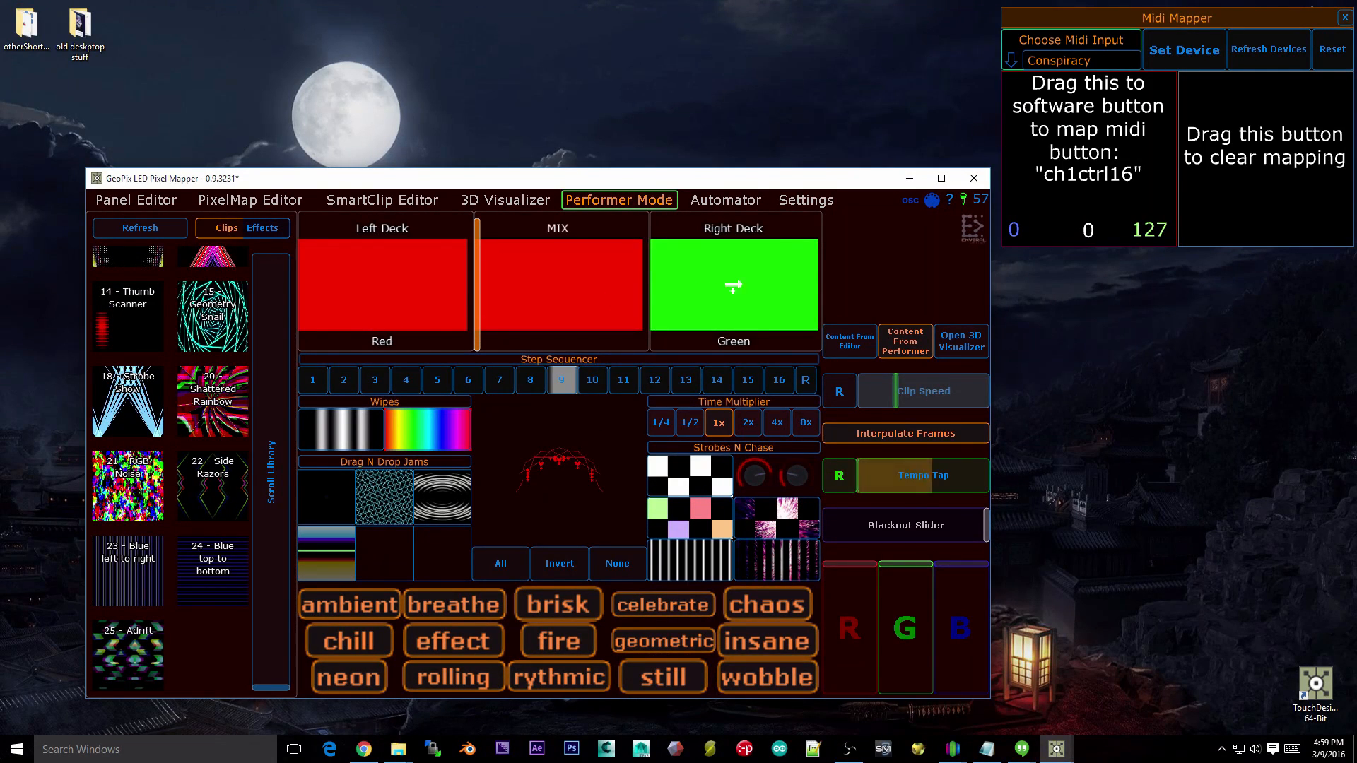
click(213, 319)
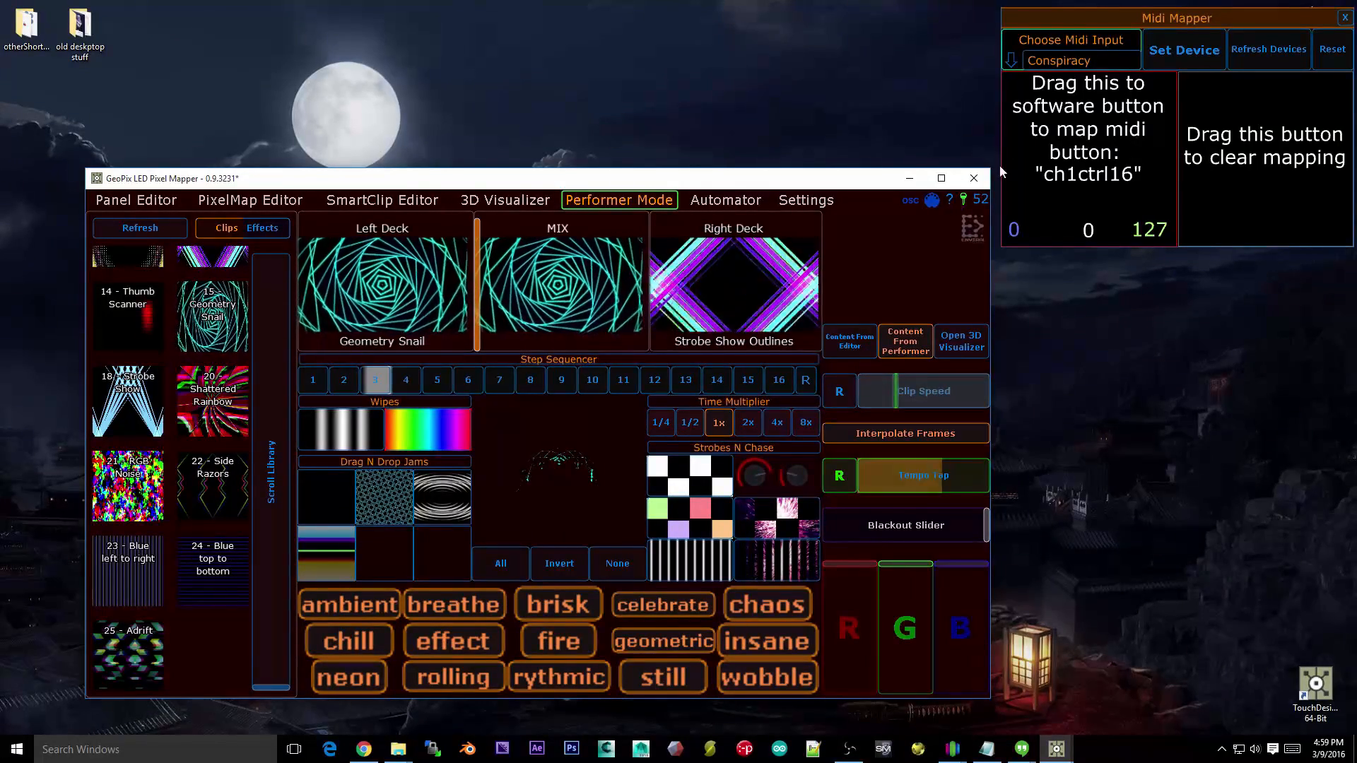
drag(1088, 150, 560, 261)
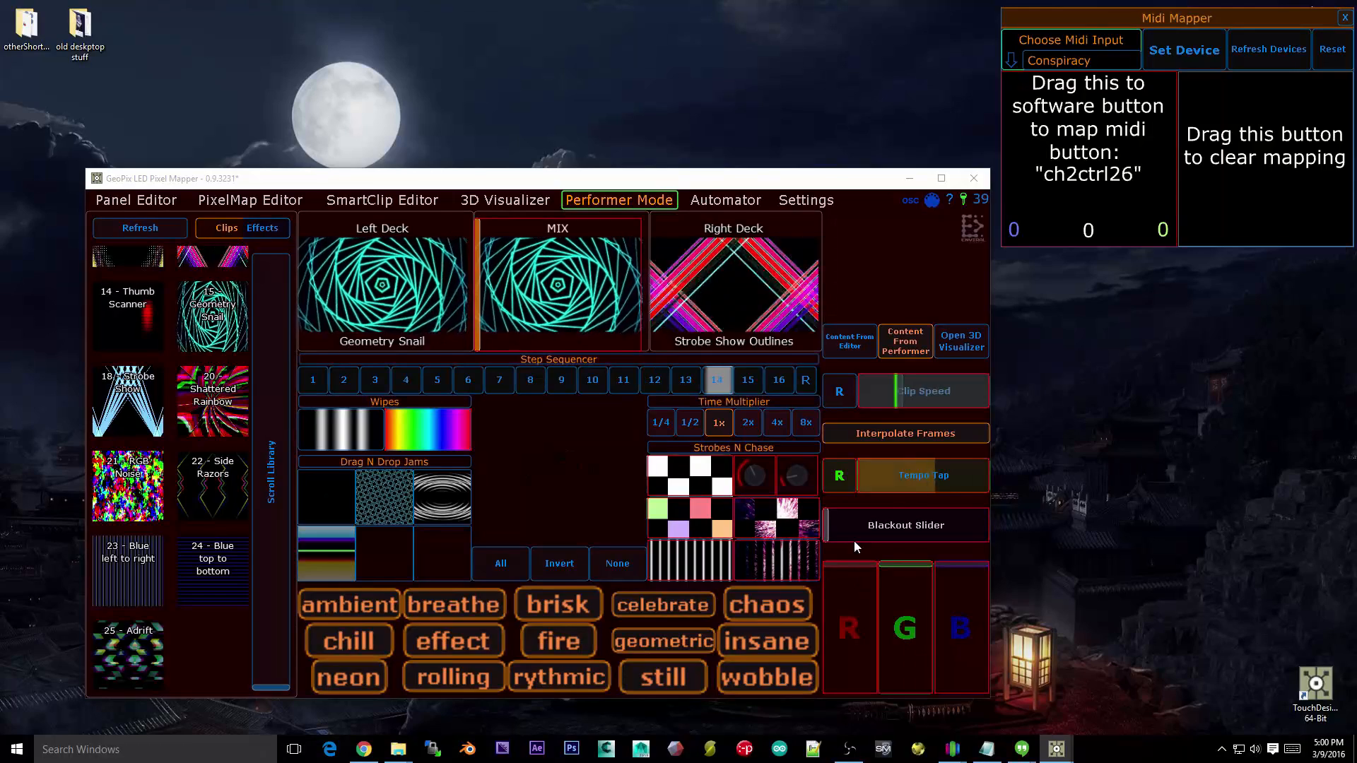
Step: Check the LED stage in the 3D Visualizer and close the preview
click(963, 344)
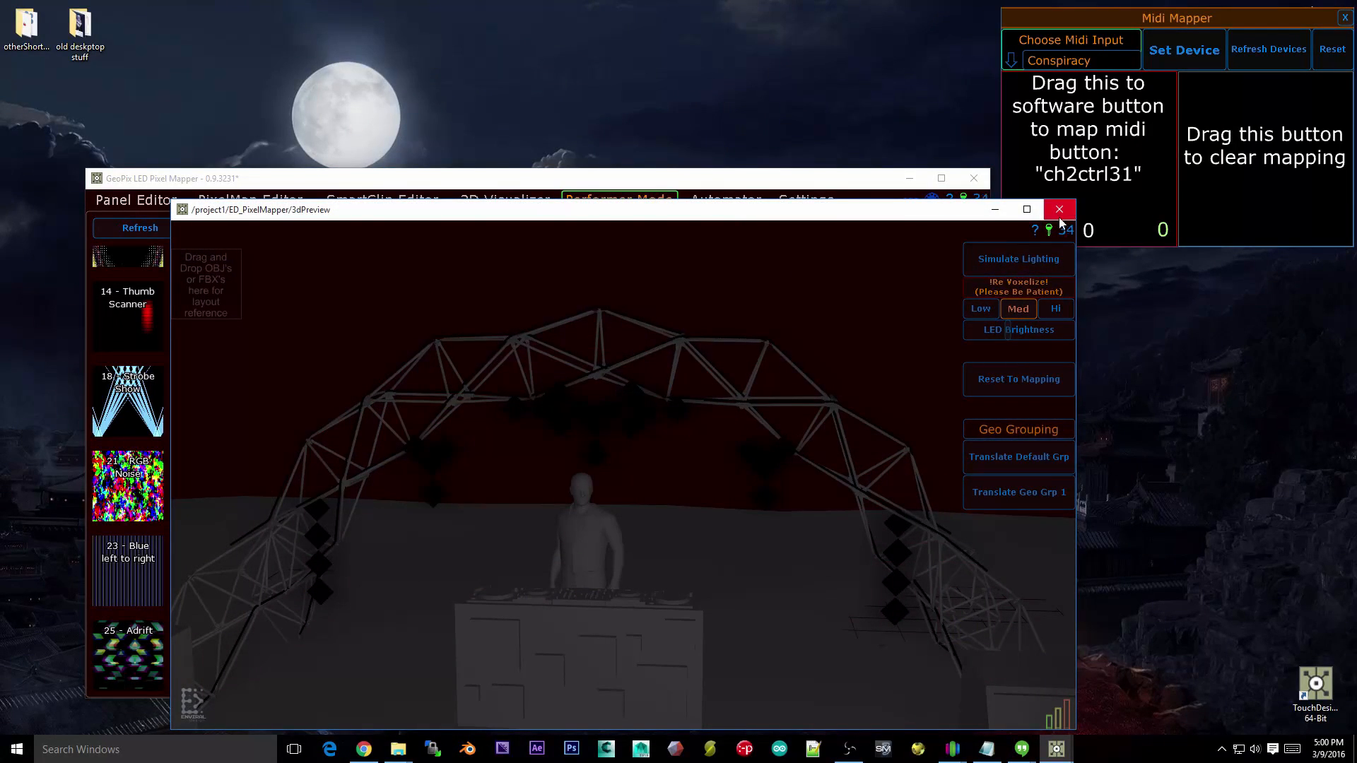
click(1059, 209)
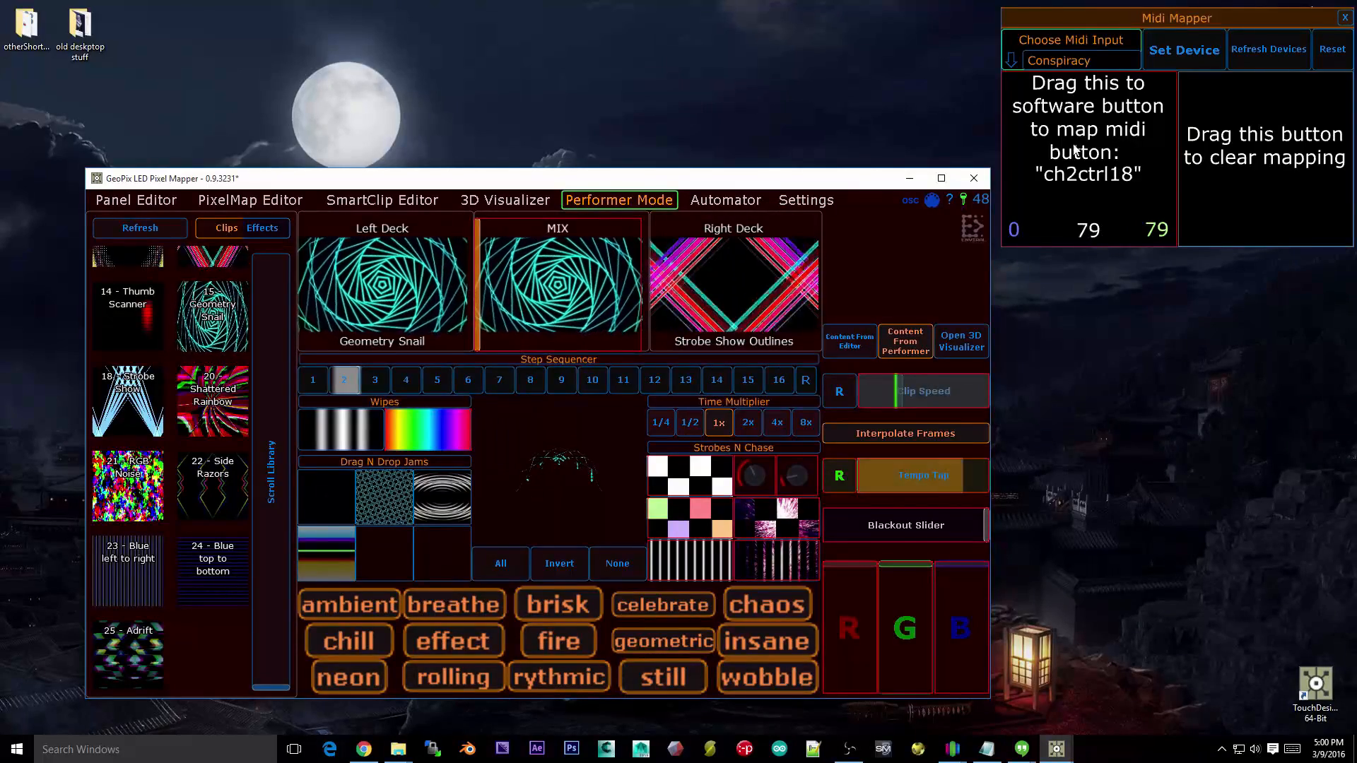
Step: Map MIDI controls to the first four Drag N Drop Jams and the rainbow wipe
drag(1091, 150, 331, 500)
drag(1106, 129, 392, 495)
drag(1096, 166, 449, 493)
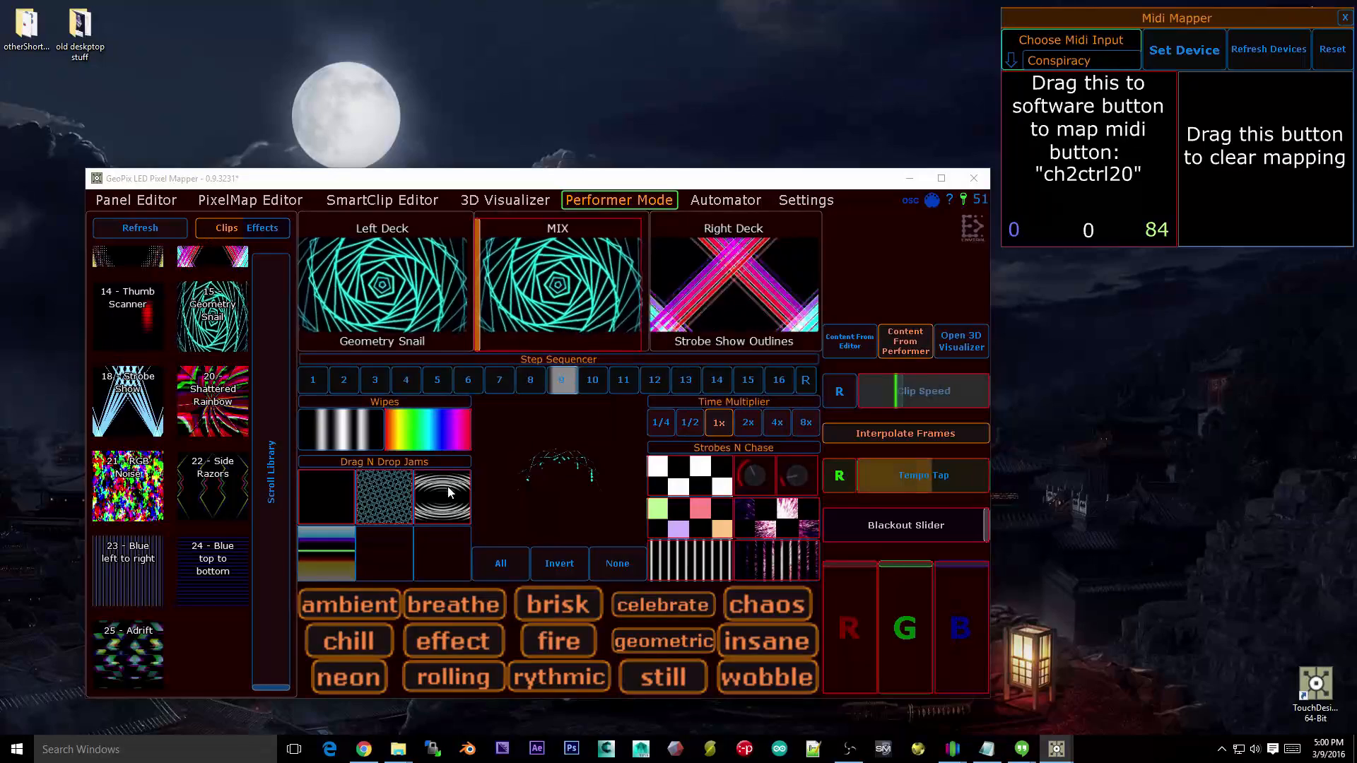
drag(1108, 172, 337, 572)
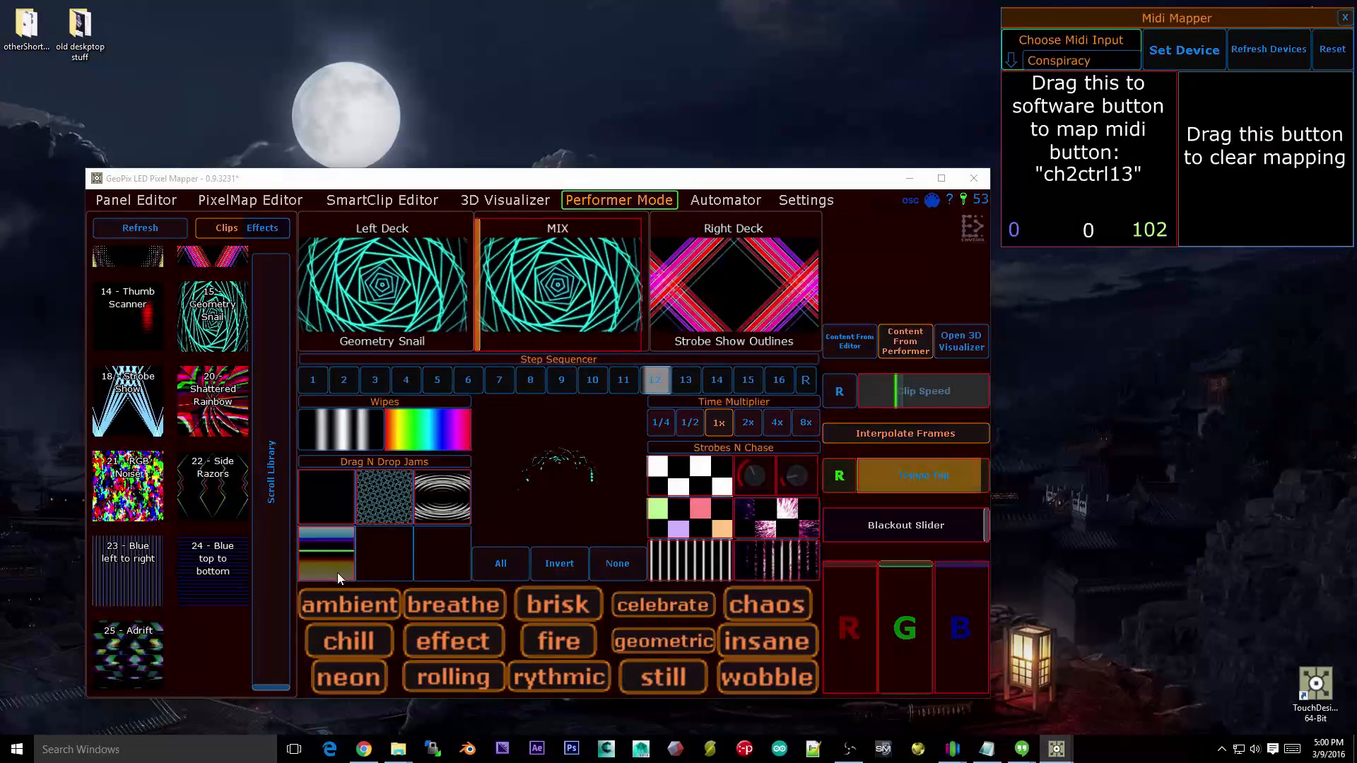
drag(1092, 175, 433, 427)
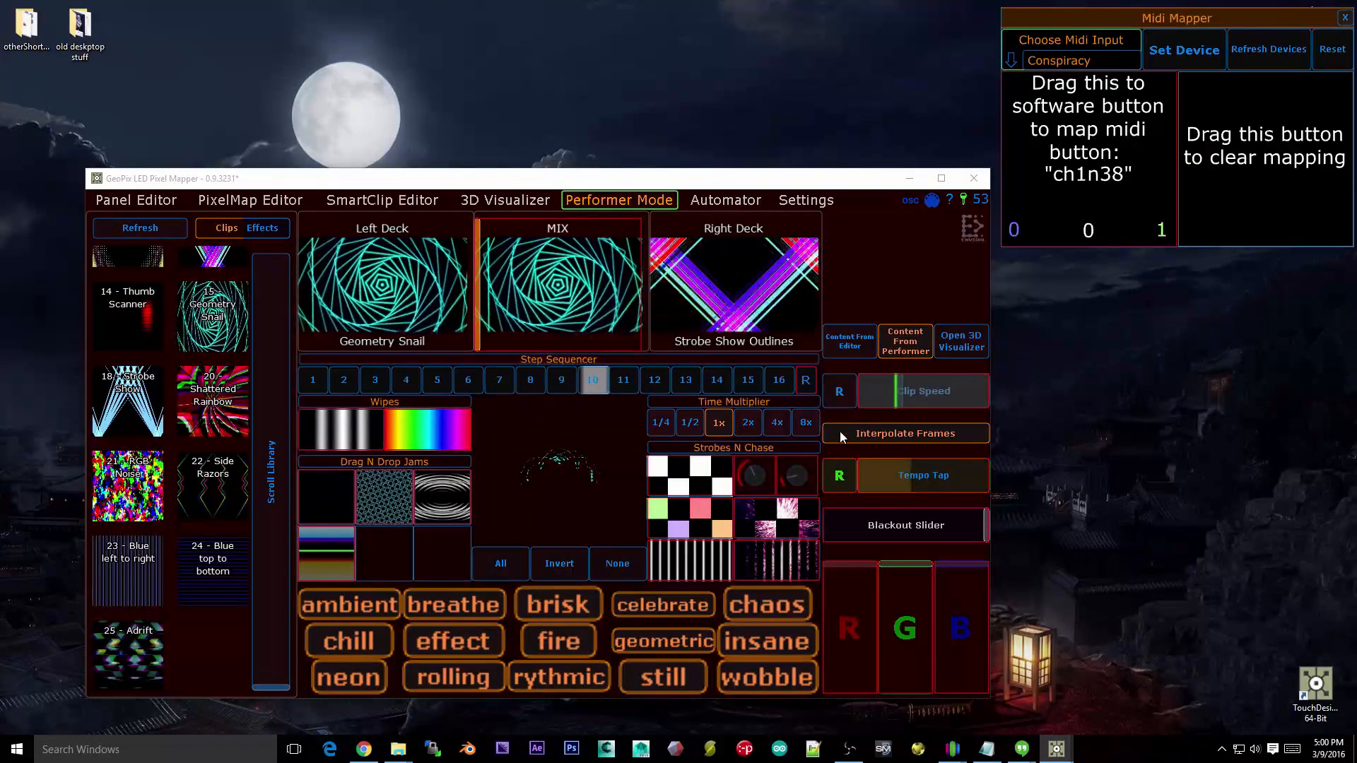
Step: Close the Midi Mapper and move the main window to the upper-left area of the desktop
scroll(281, 410, up, 8)
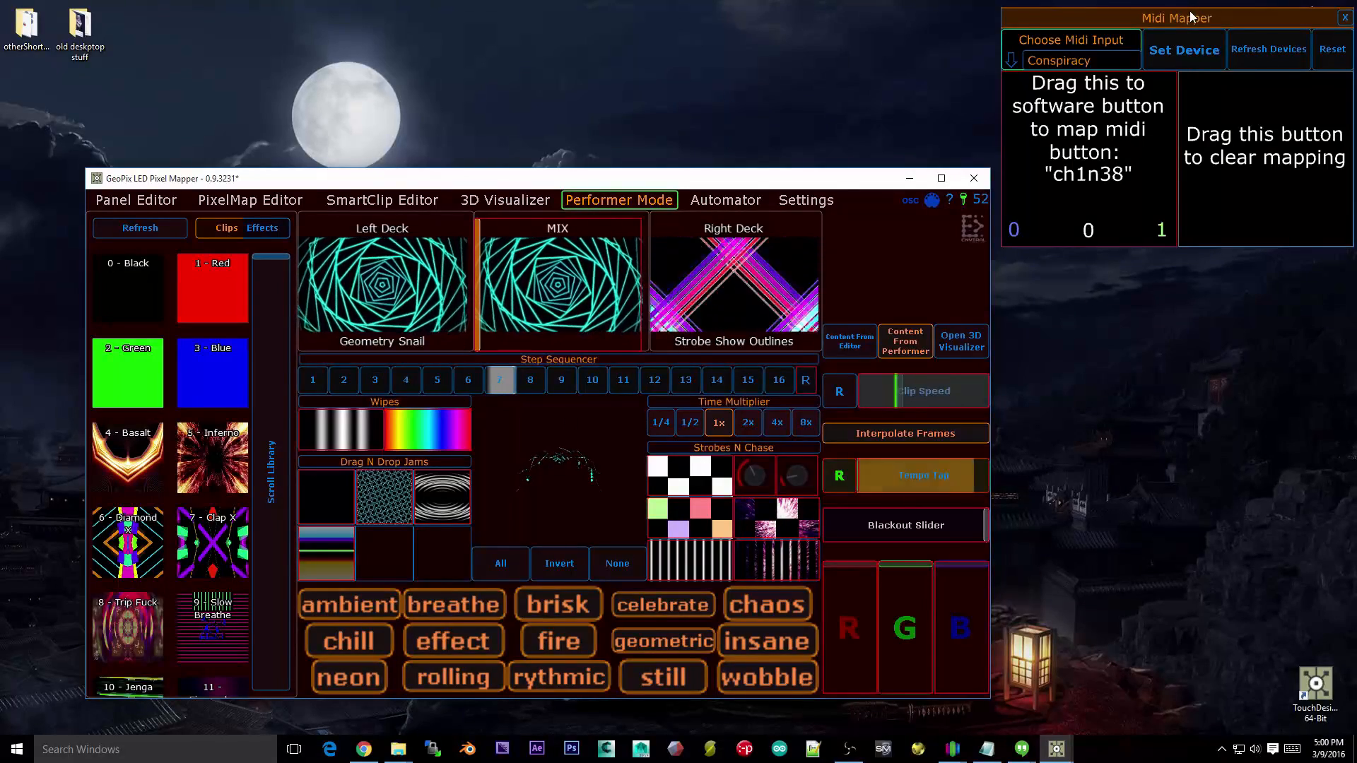
drag(1296, 19, 1269, 33)
click(1318, 30)
drag(744, 182, 893, 152)
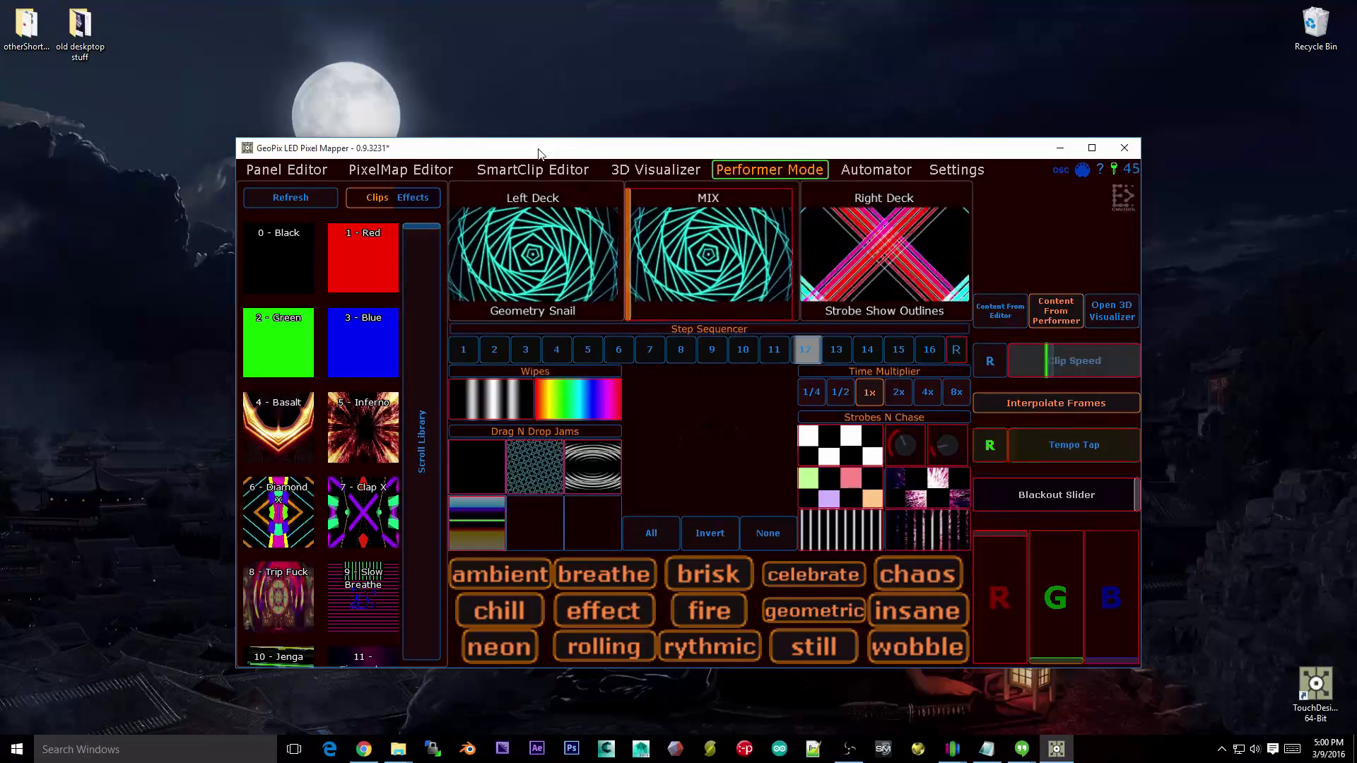
drag(539, 148, 315, 27)
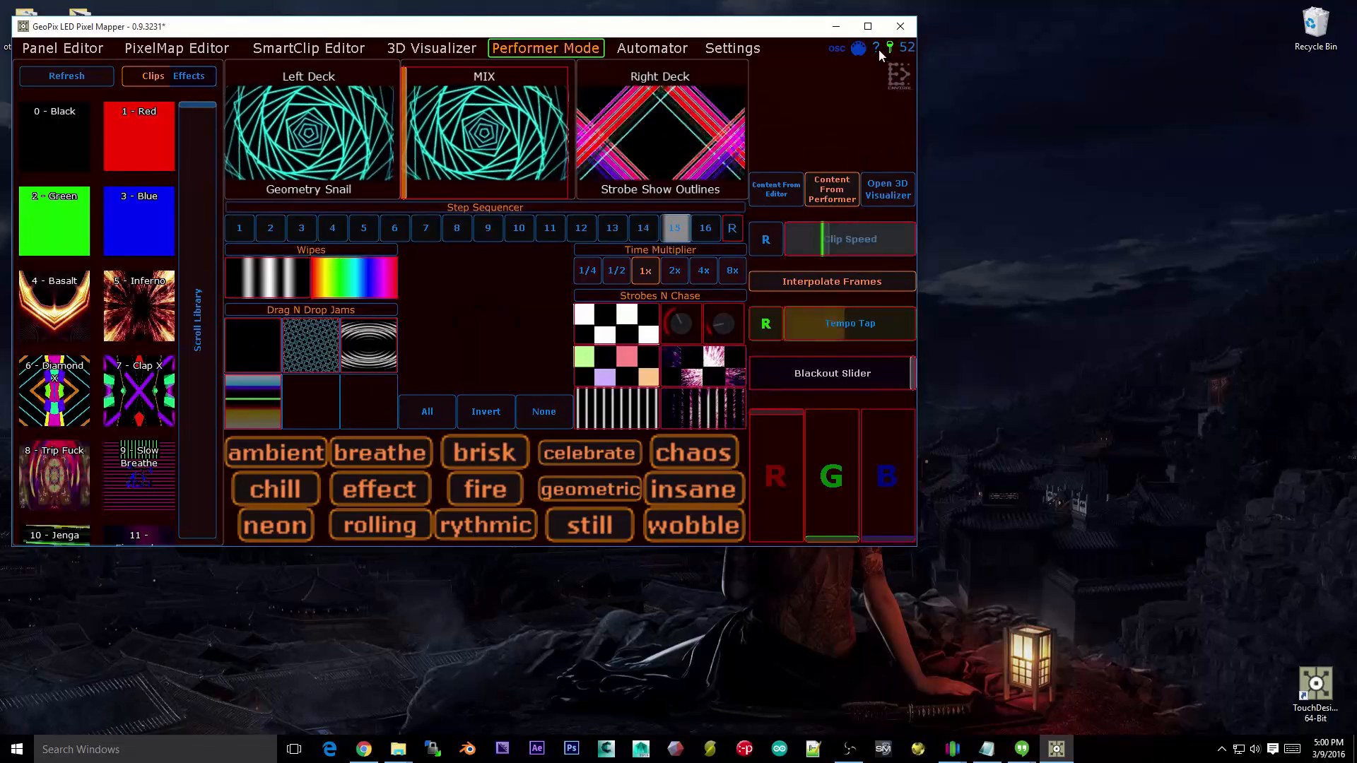
Step: Open the 3D Visualizer, place it clear of the clip library, and turn on Simulate Lighting to view the whole stage
click(880, 197)
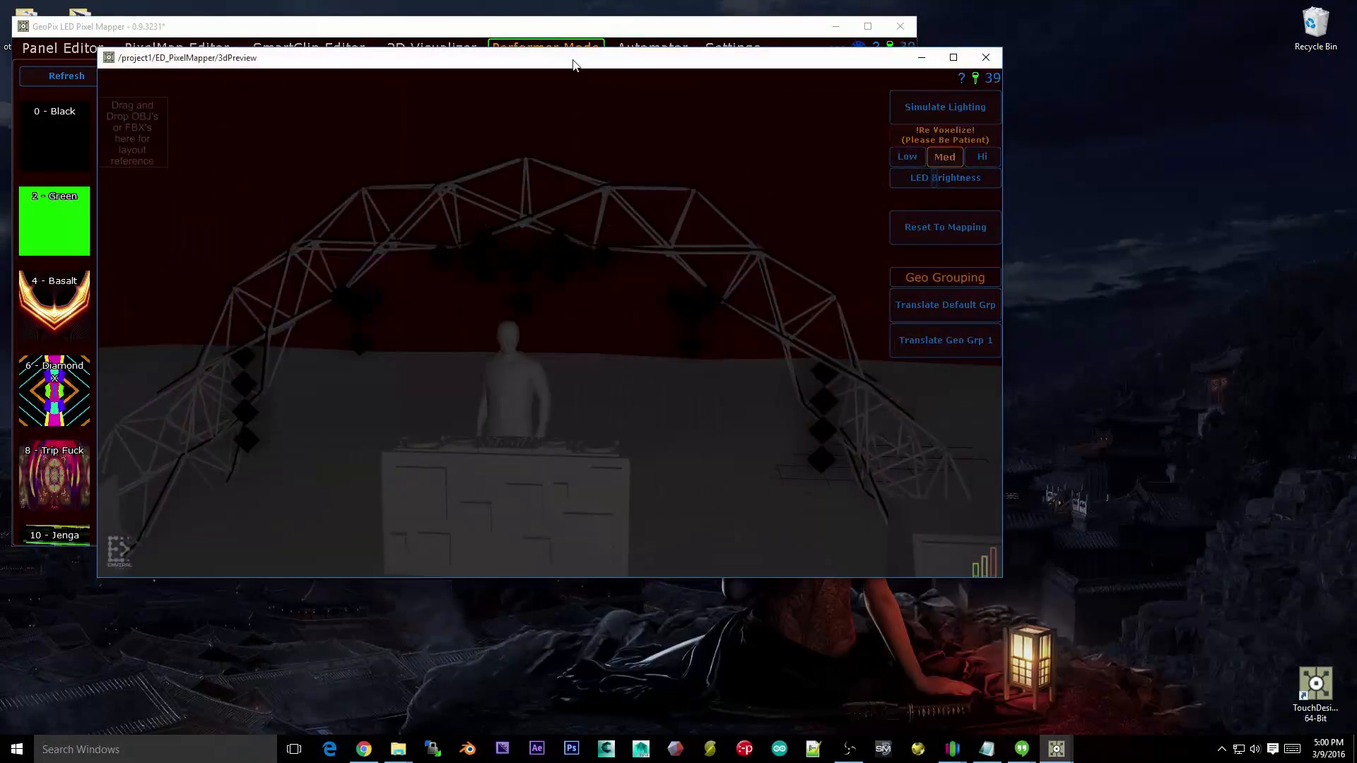
drag(570, 59, 898, 196)
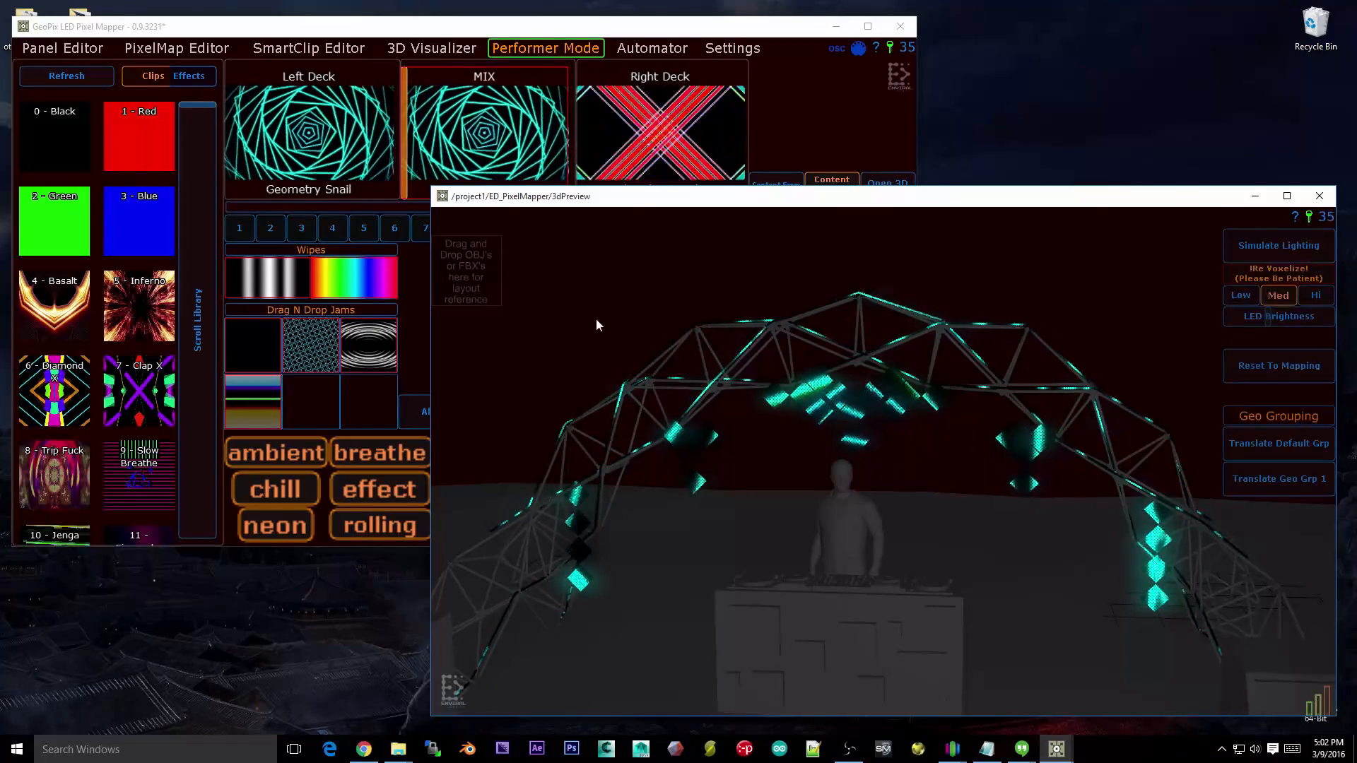
click(1244, 247)
scroll(918, 458, down, 5)
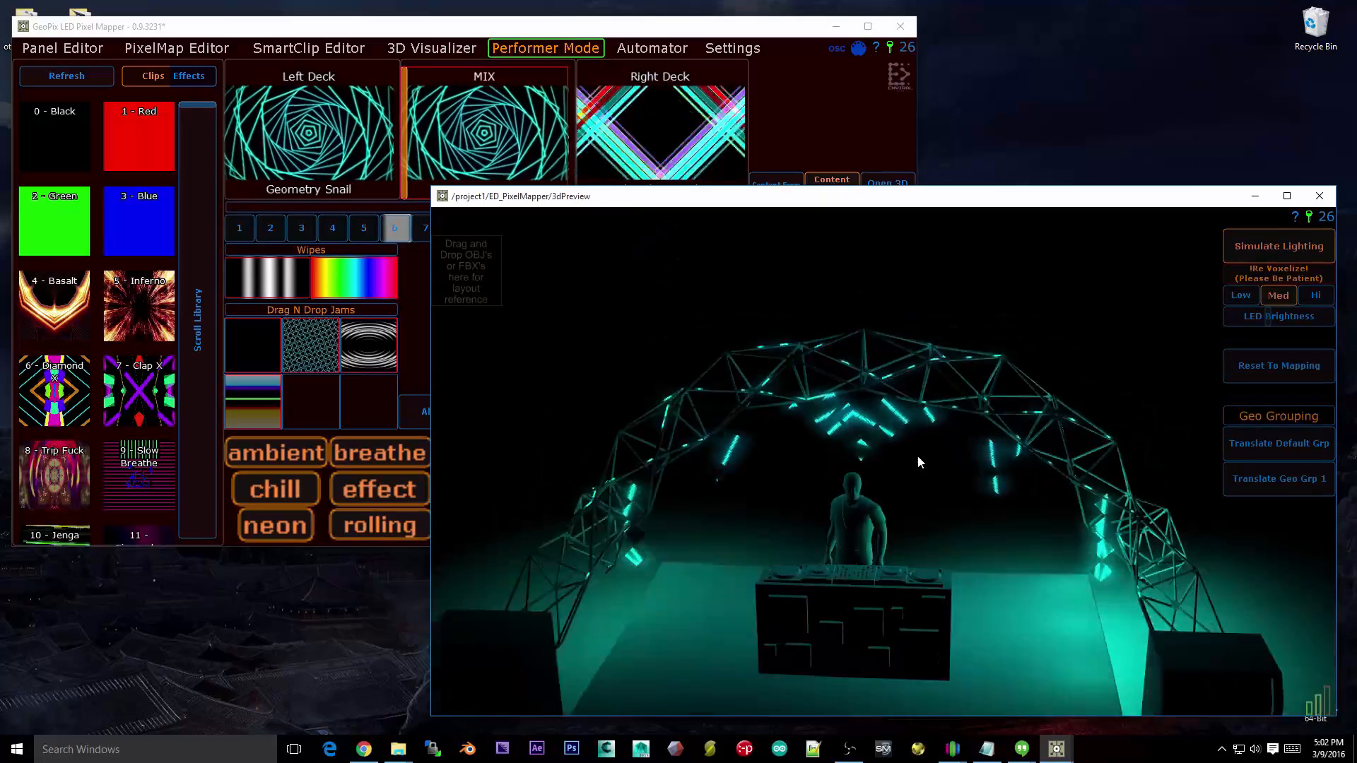
drag(979, 583, 941, 566)
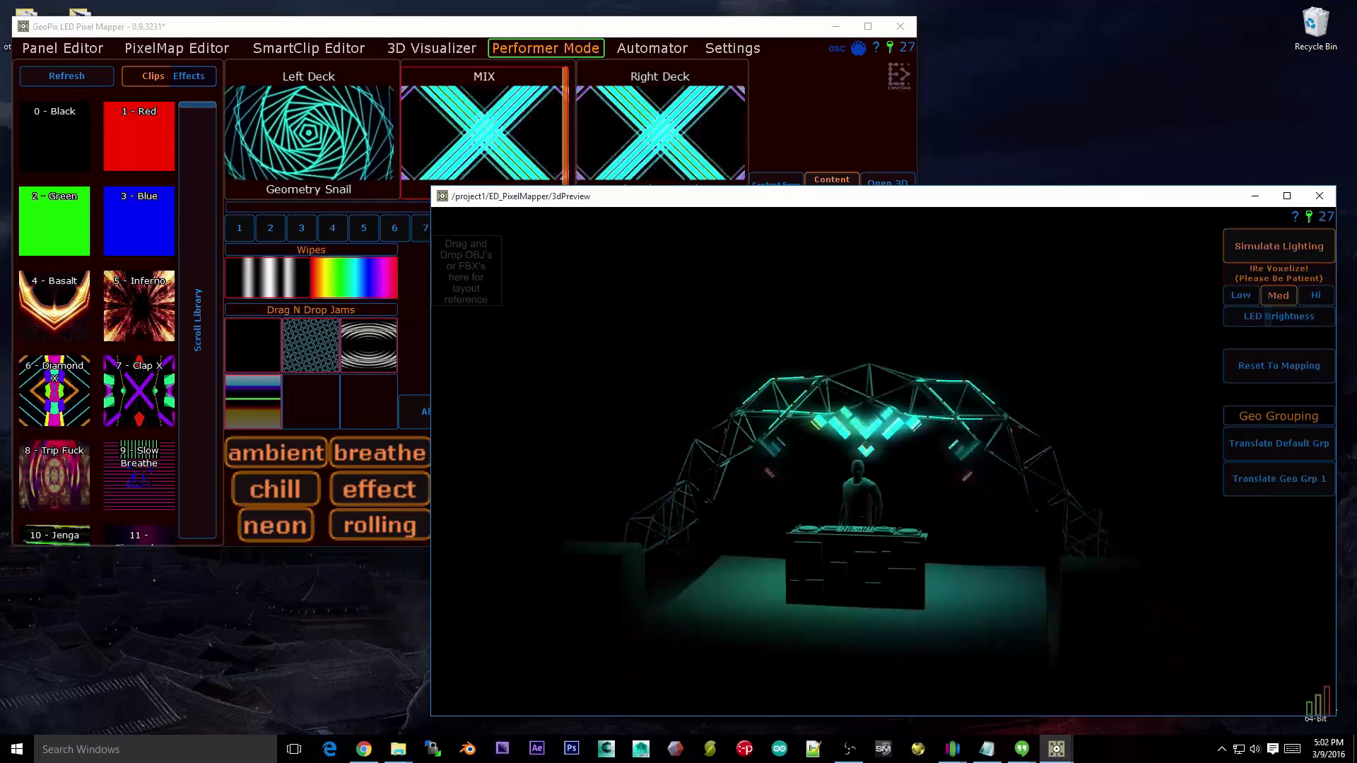
drag(730, 197, 602, 213)
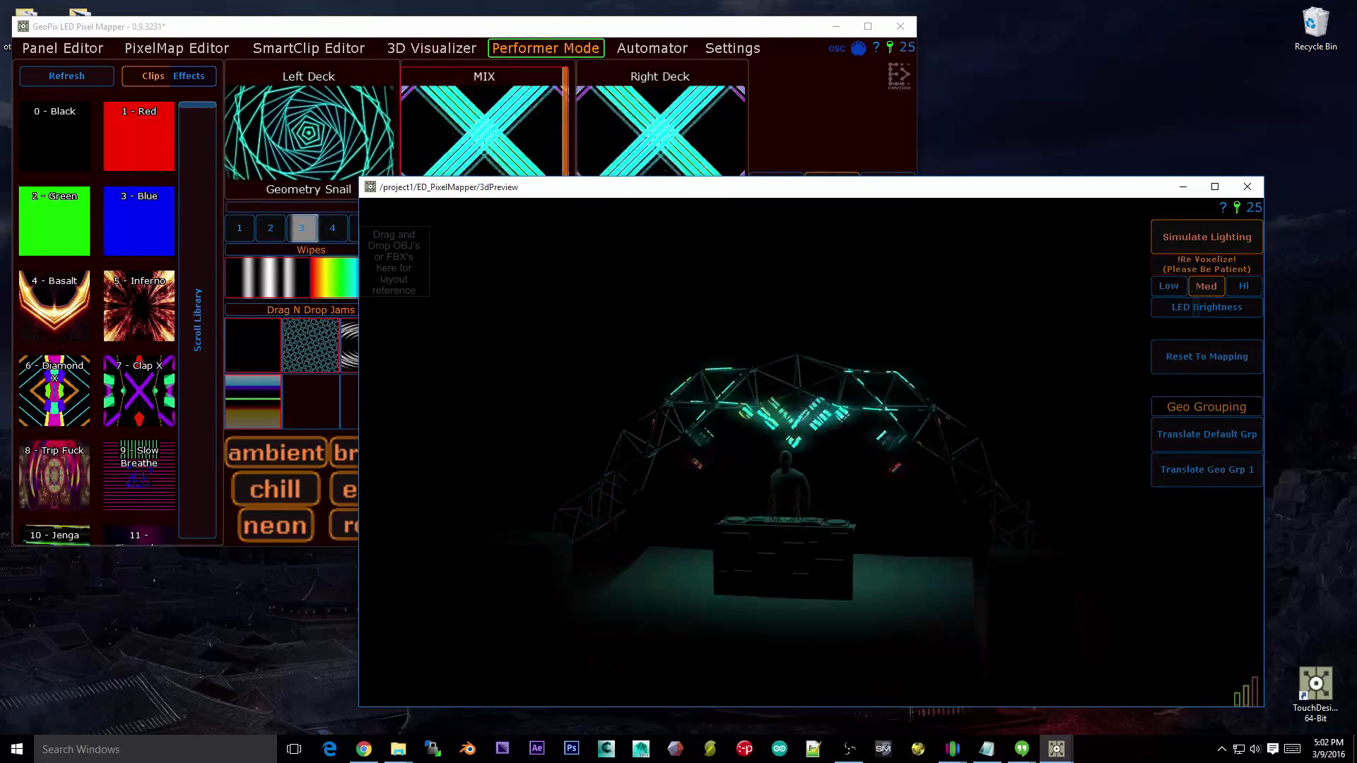
Step: Load the Inferno clip and after it the Shattered Rainbow clip onto the left deck
click(151, 297)
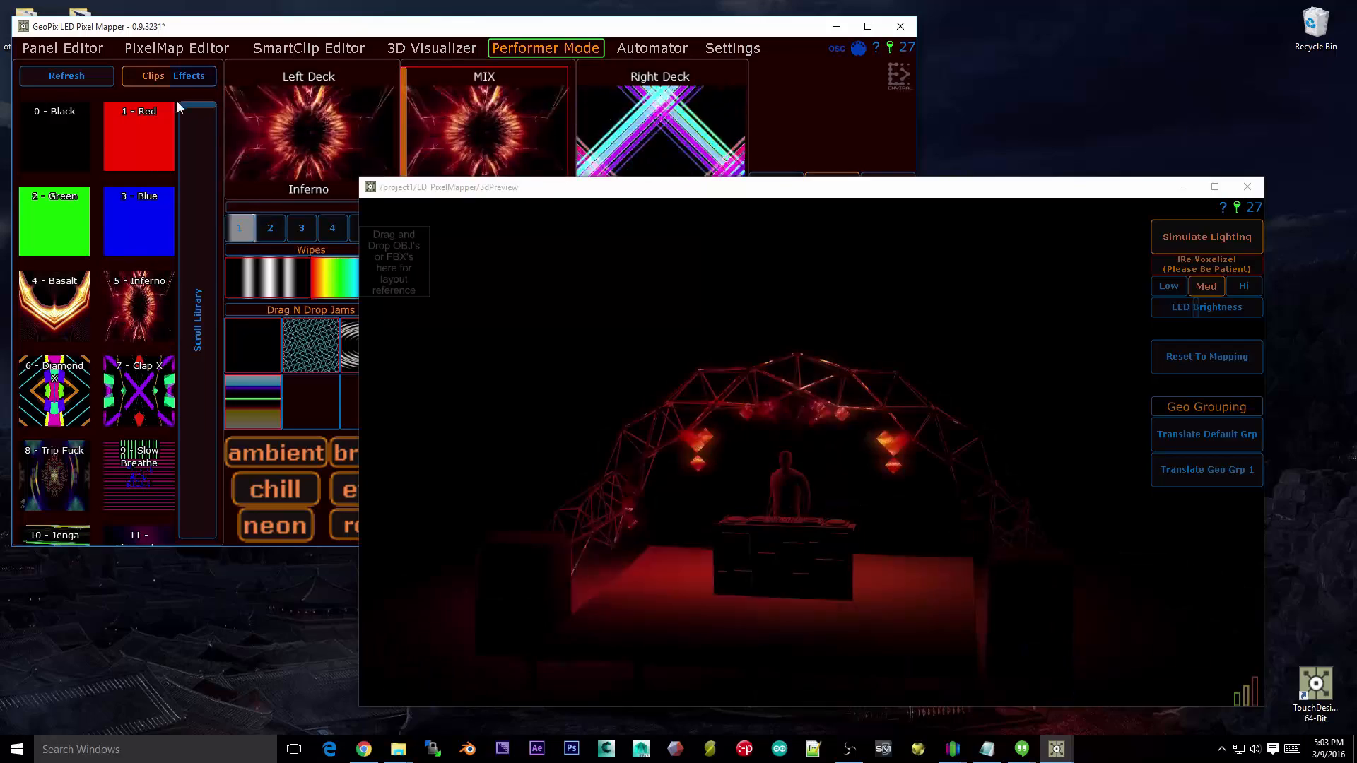
drag(183, 106, 245, 528)
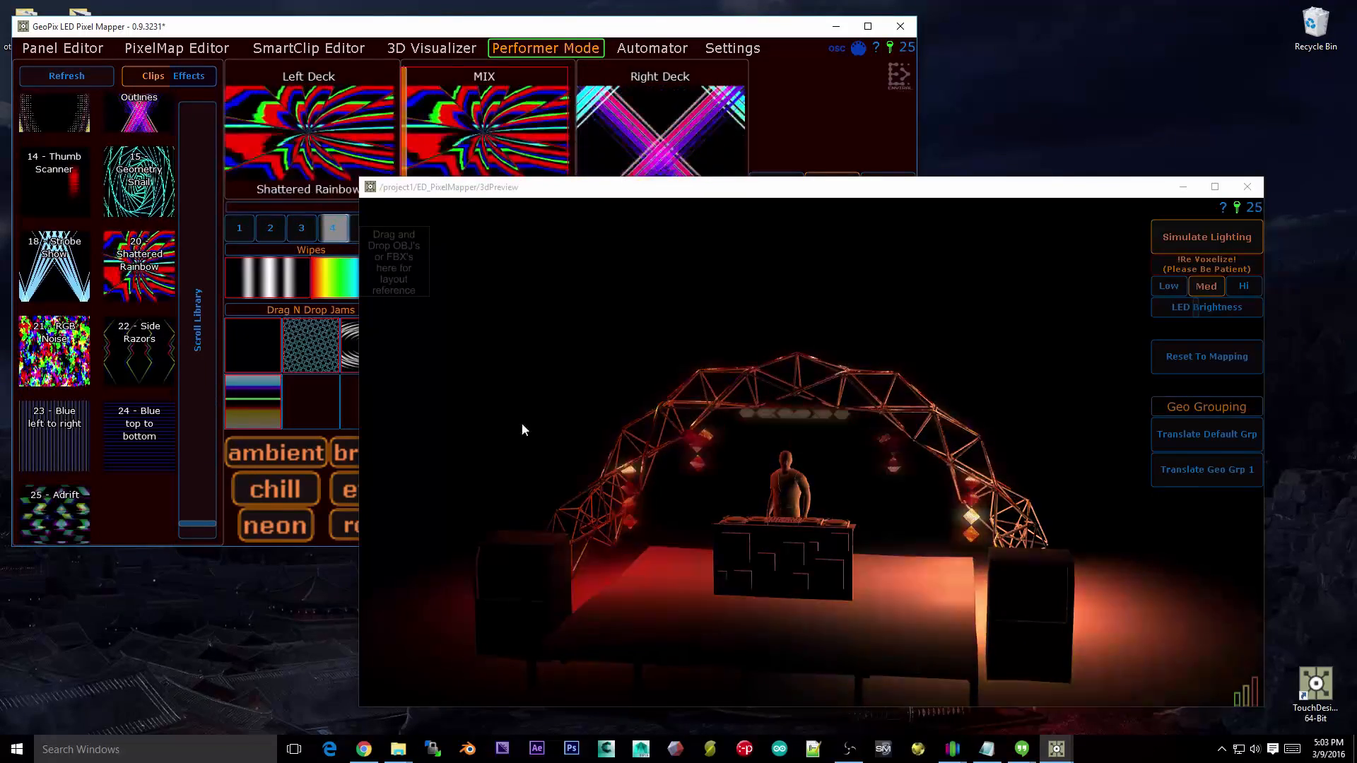
drag(195, 523, 248, 10)
drag(205, 144, 277, 554)
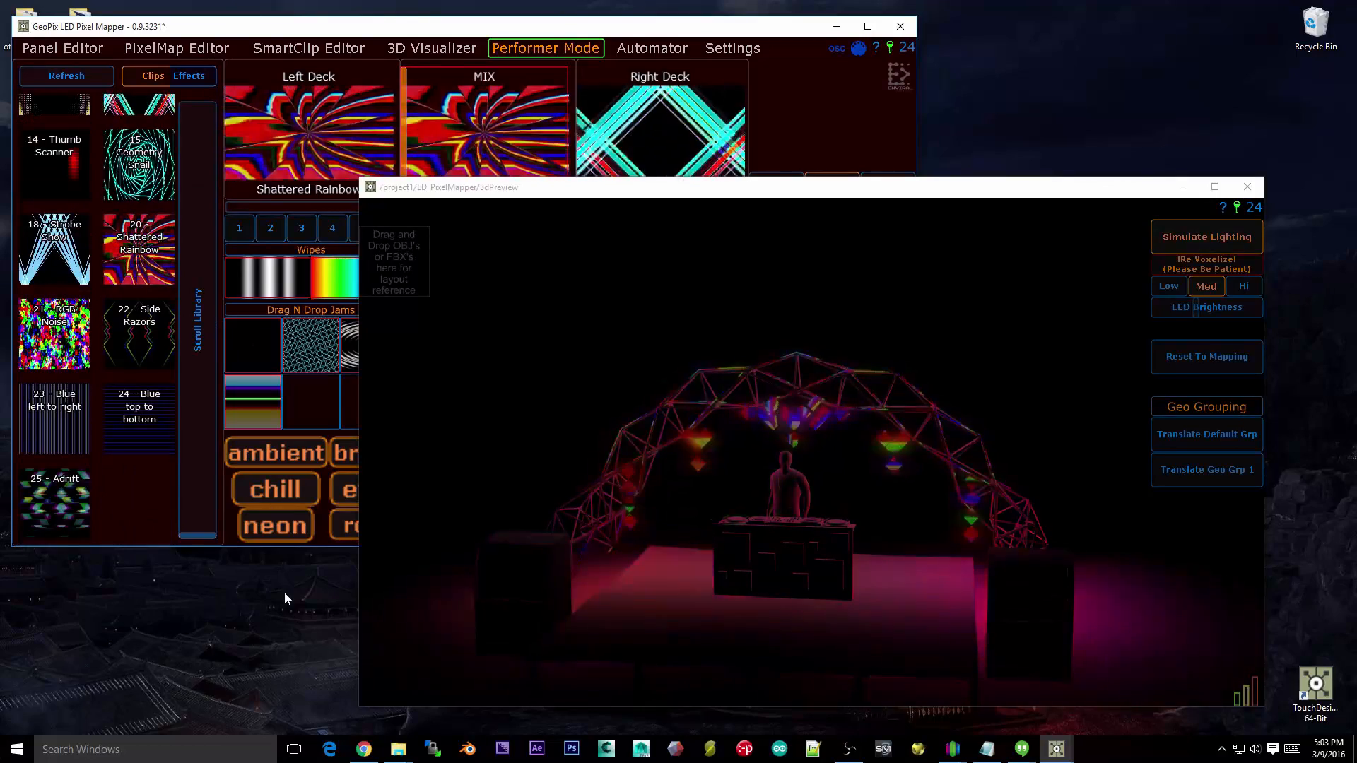
Step: Reposition the 3D preview window and examine the Shattered Rainbow lighting on the stage from another angle
drag(621, 198, 665, 175)
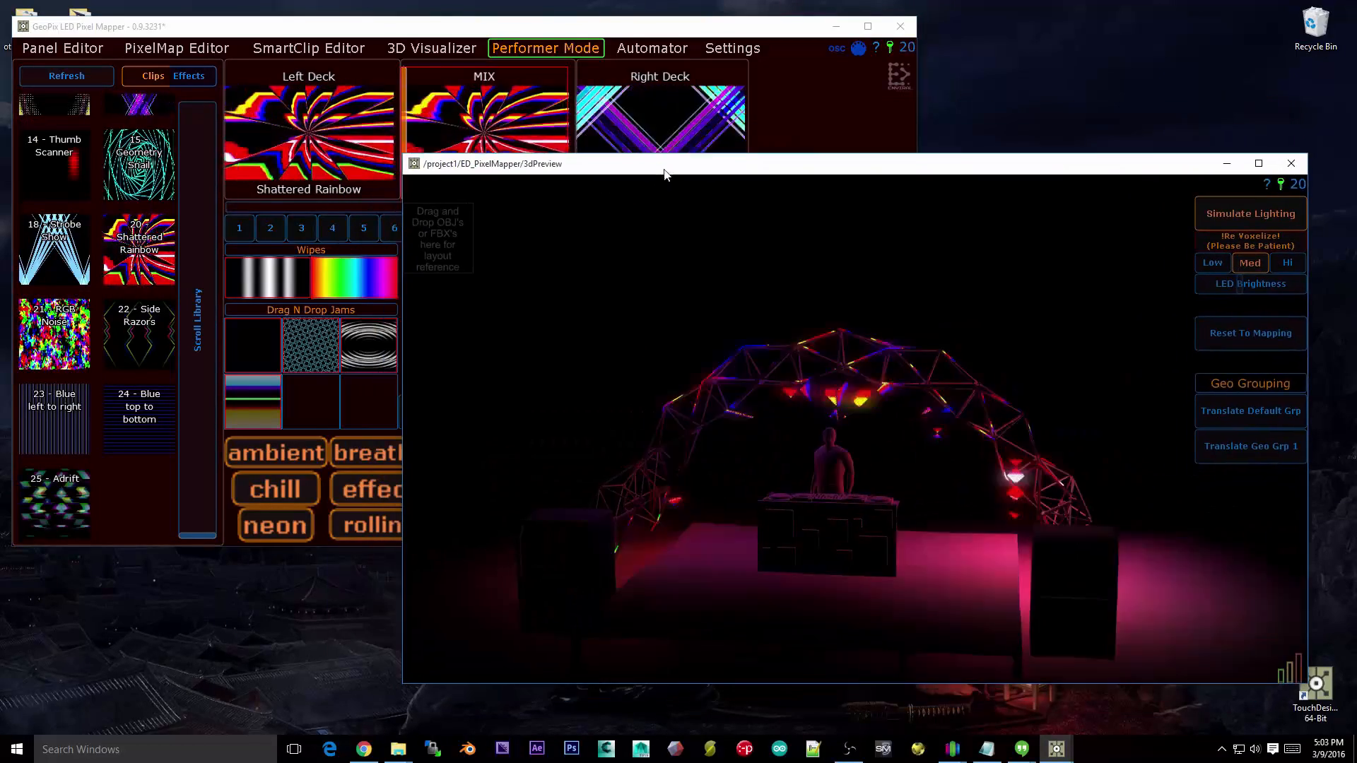
drag(881, 336, 849, 409)
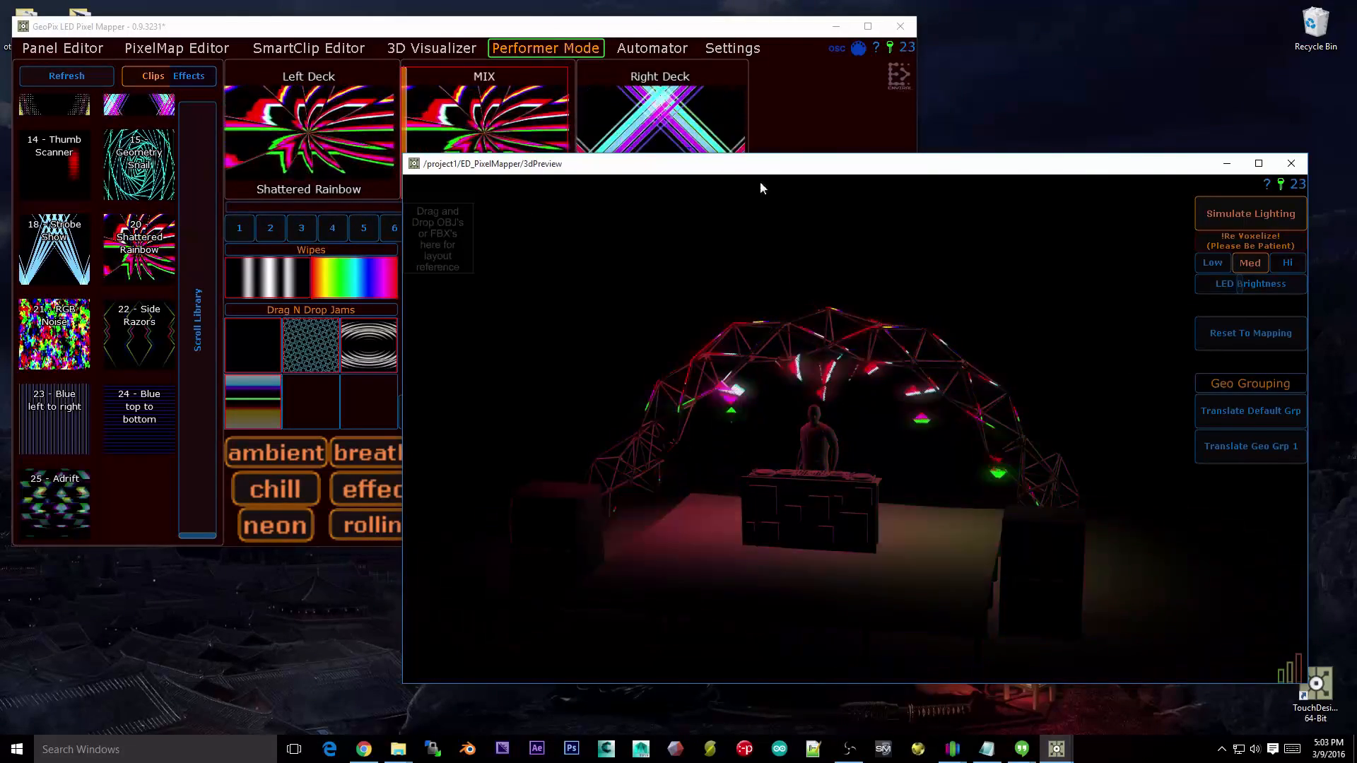
drag(657, 167, 615, 138)
drag(576, 558, 810, 243)
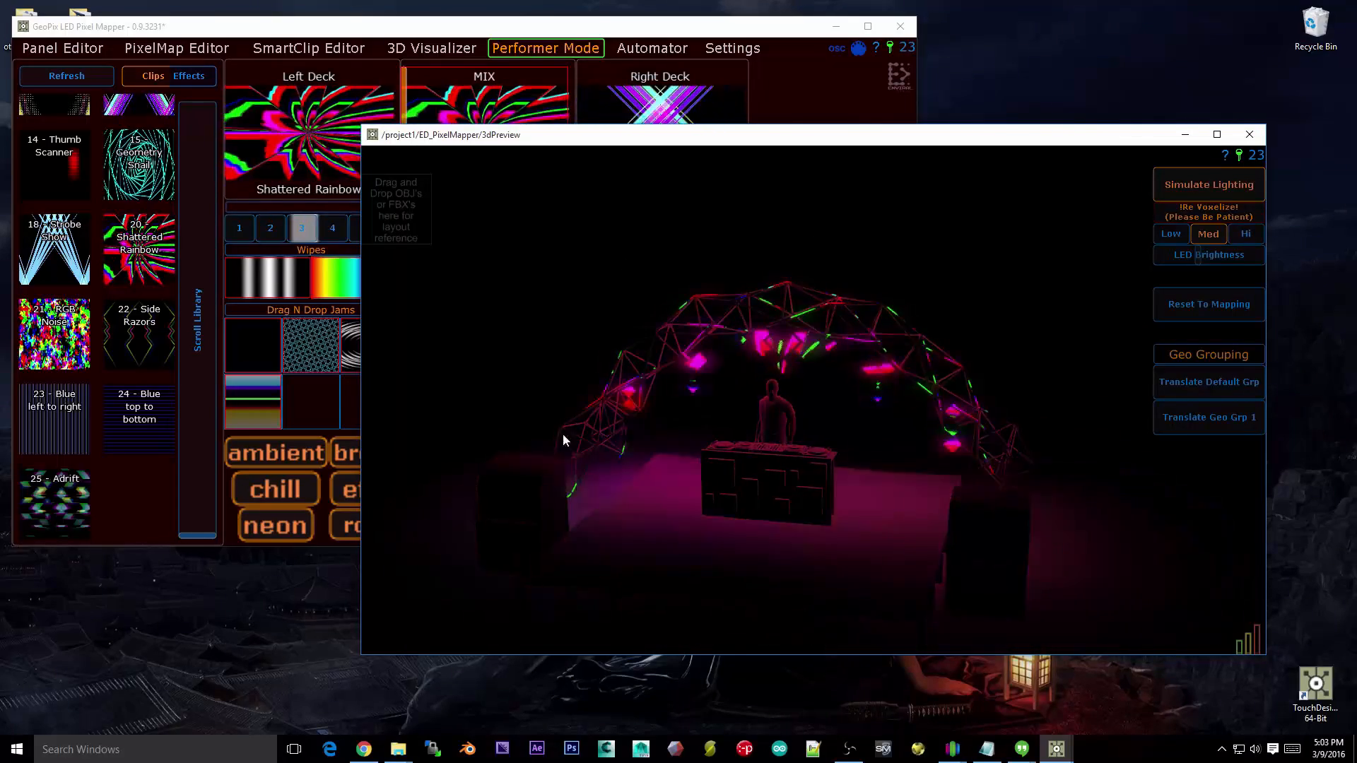
Step: Try the Red, Slow Breathe and Strobe Show Outlines clips one after another on the left deck
drag(200, 495, 188, 91)
drag(140, 136, 323, 154)
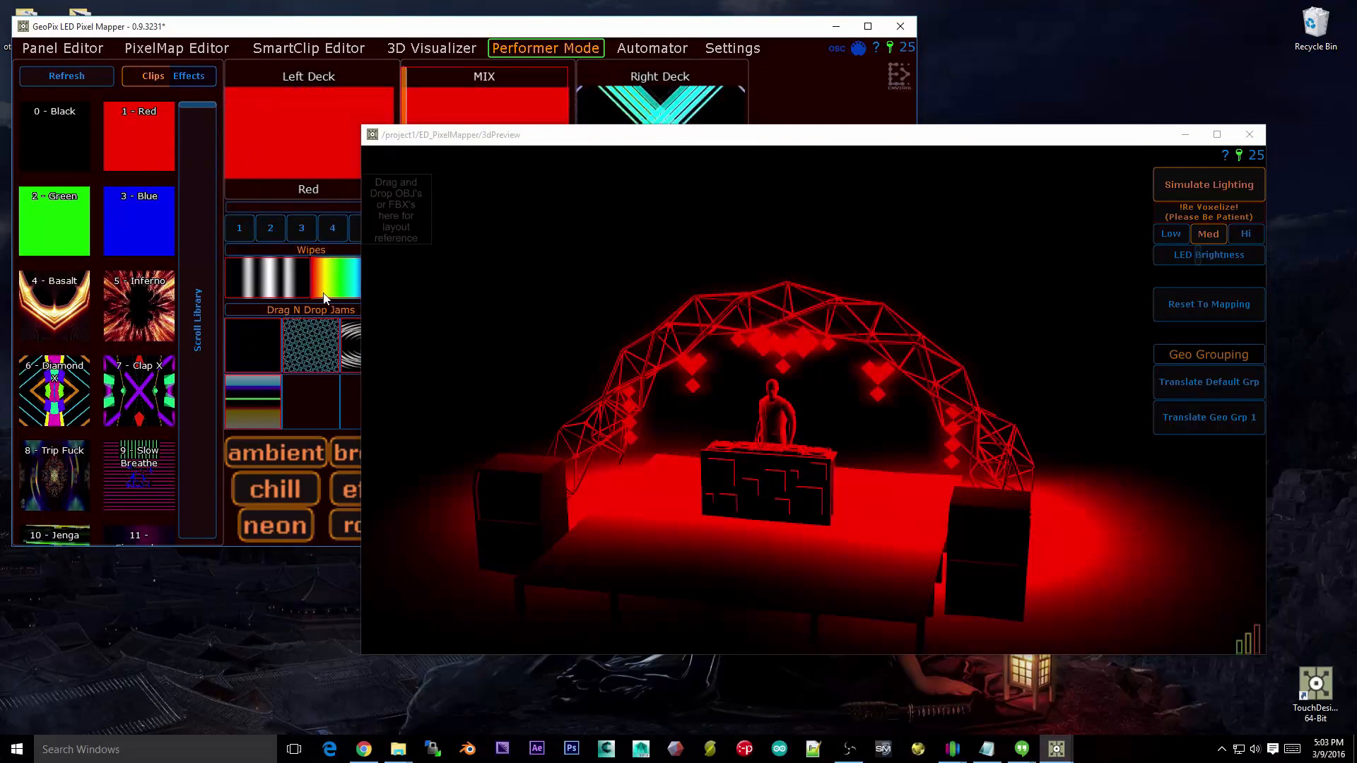
drag(242, 233, 304, 154)
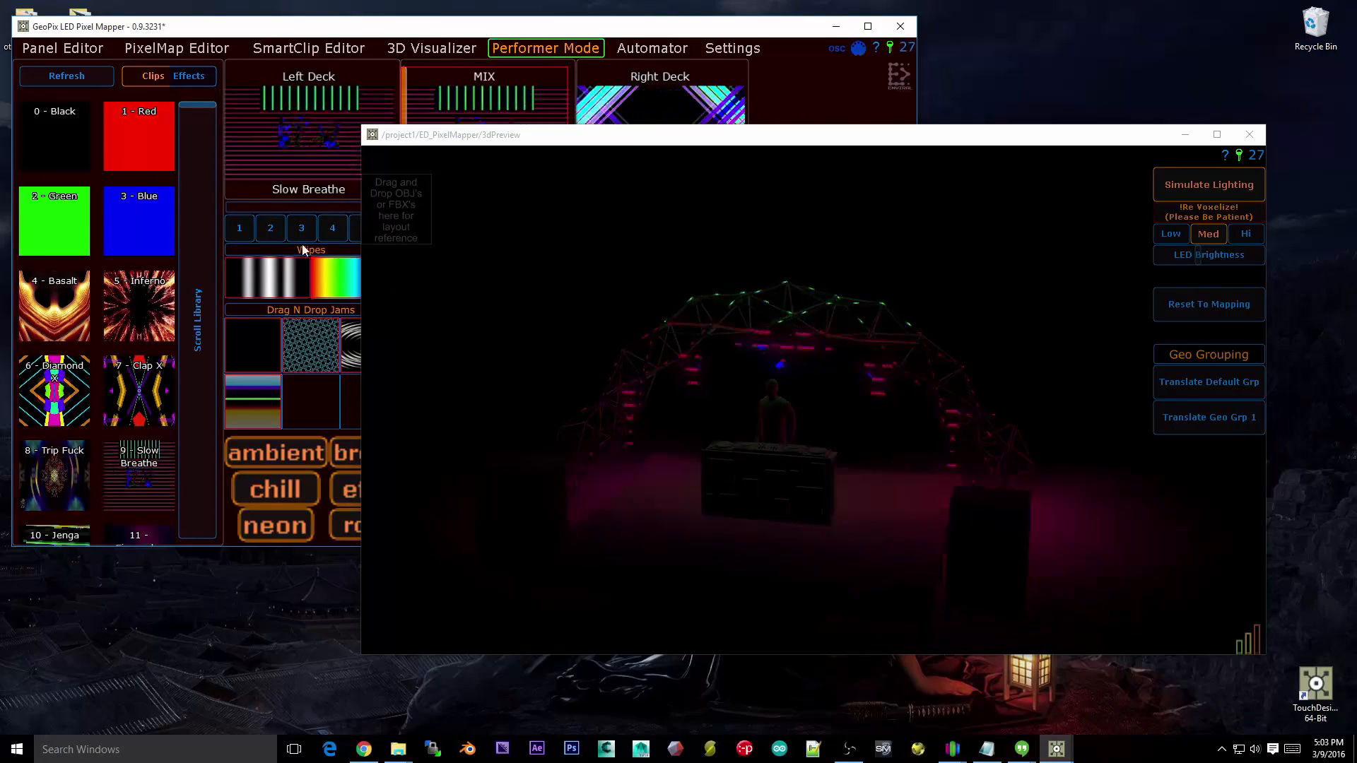
drag(207, 131, 220, 317)
drag(160, 375, 309, 141)
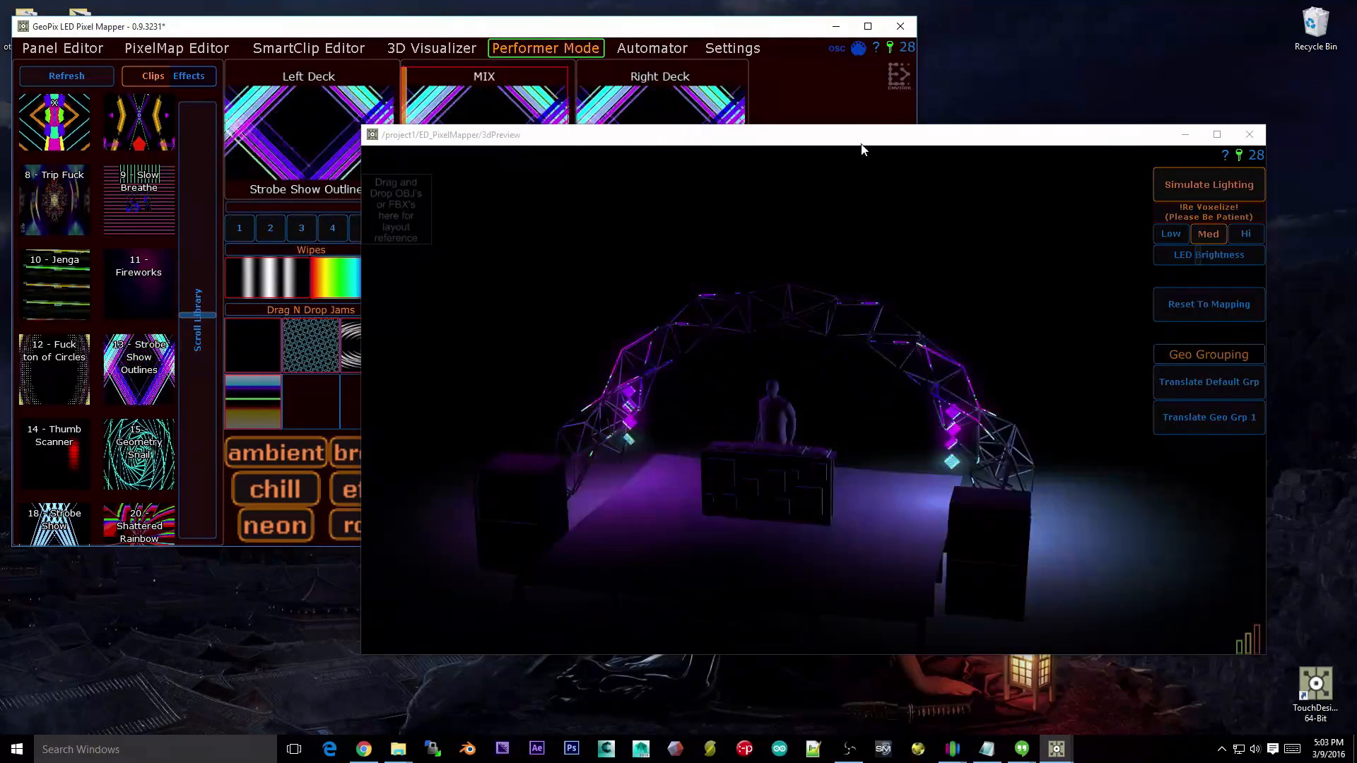
Step: Turn off Simulate Lighting, close the 3D preview, and move the main window to the middle of the desktop
drag(847, 145, 849, 187)
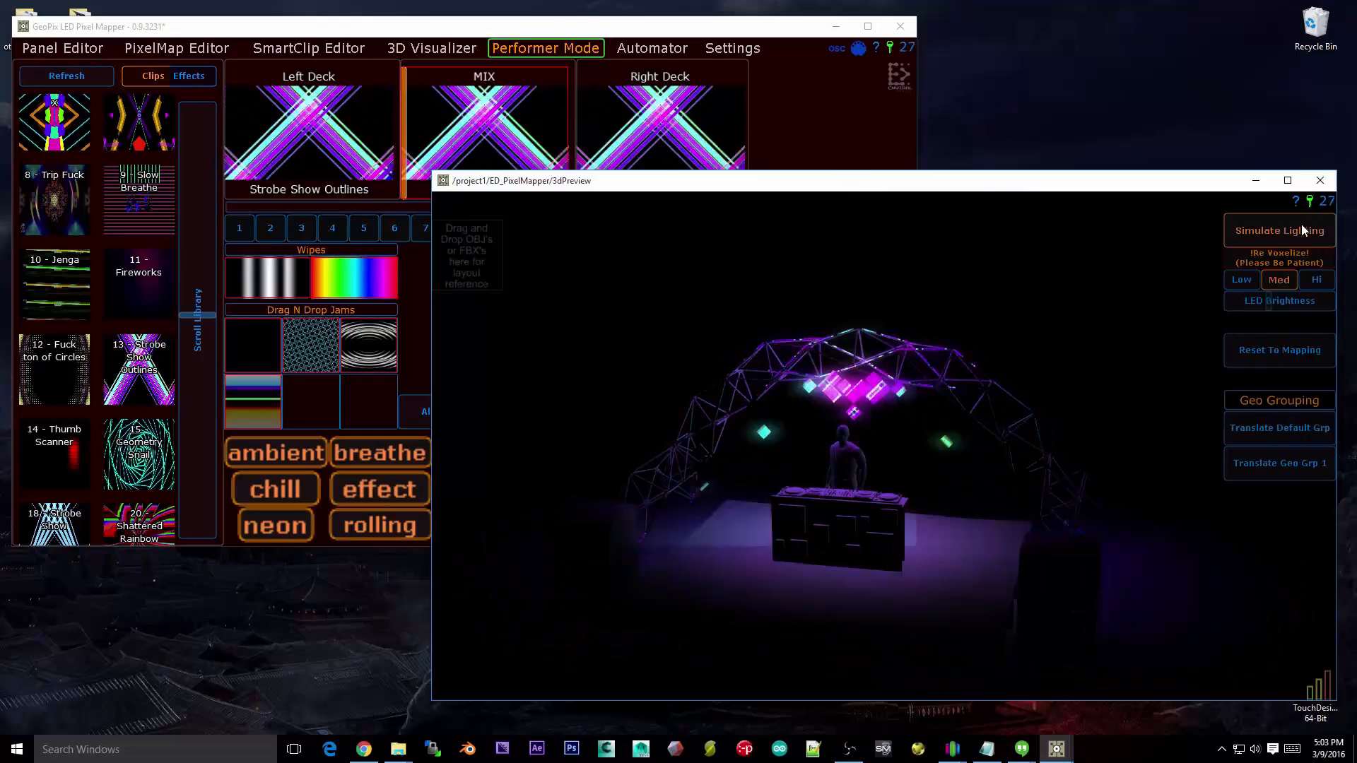
click(1279, 231)
click(1319, 181)
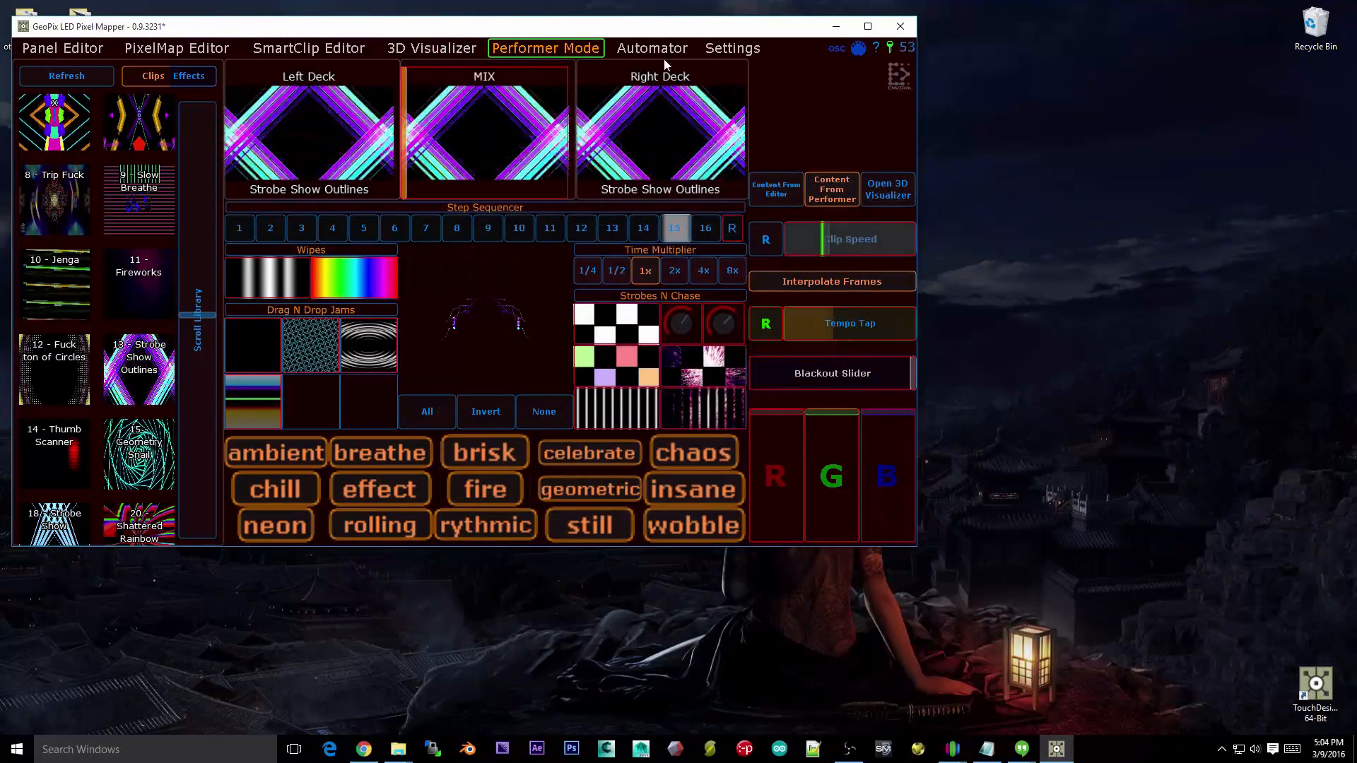
drag(647, 31, 853, 114)
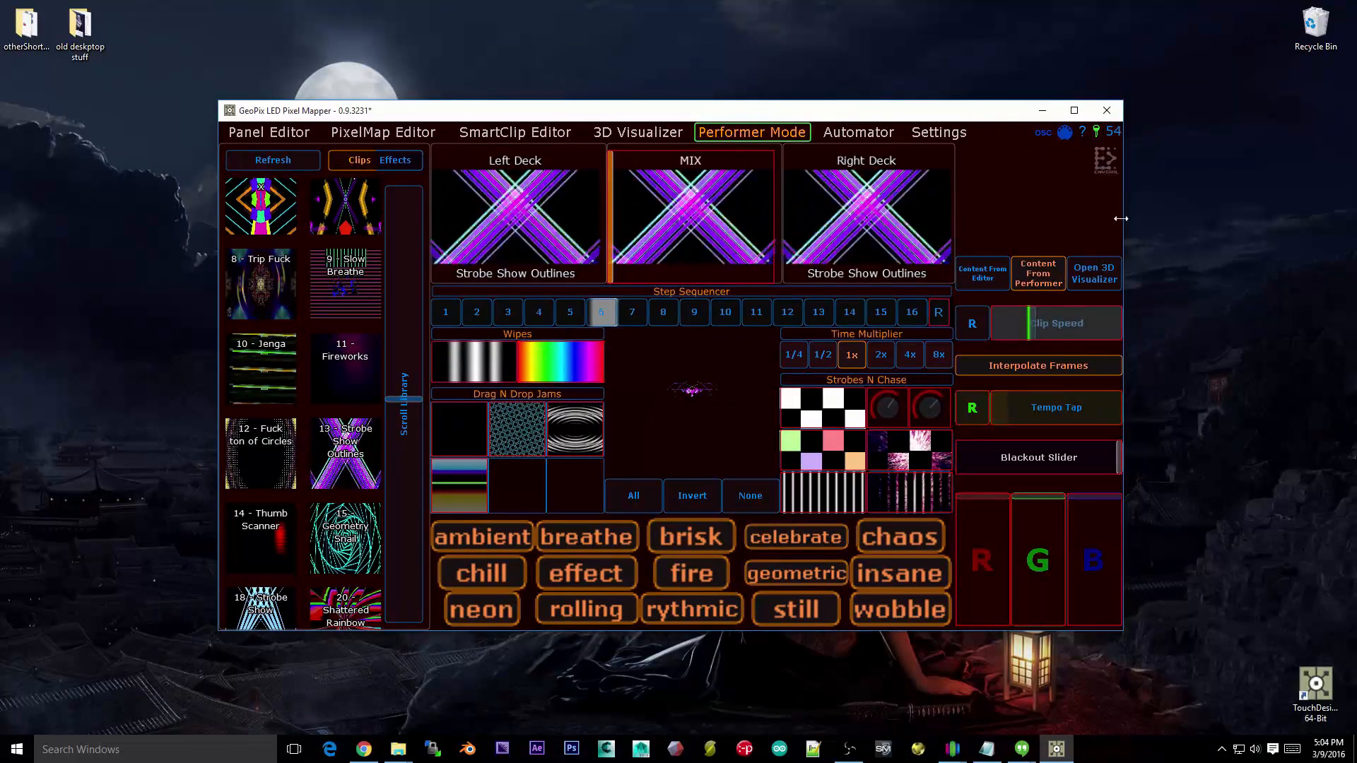
Step: Review the SmartClip Editor, PixelMap Editor and Automator pages, and return to Performer Mode
click(515, 132)
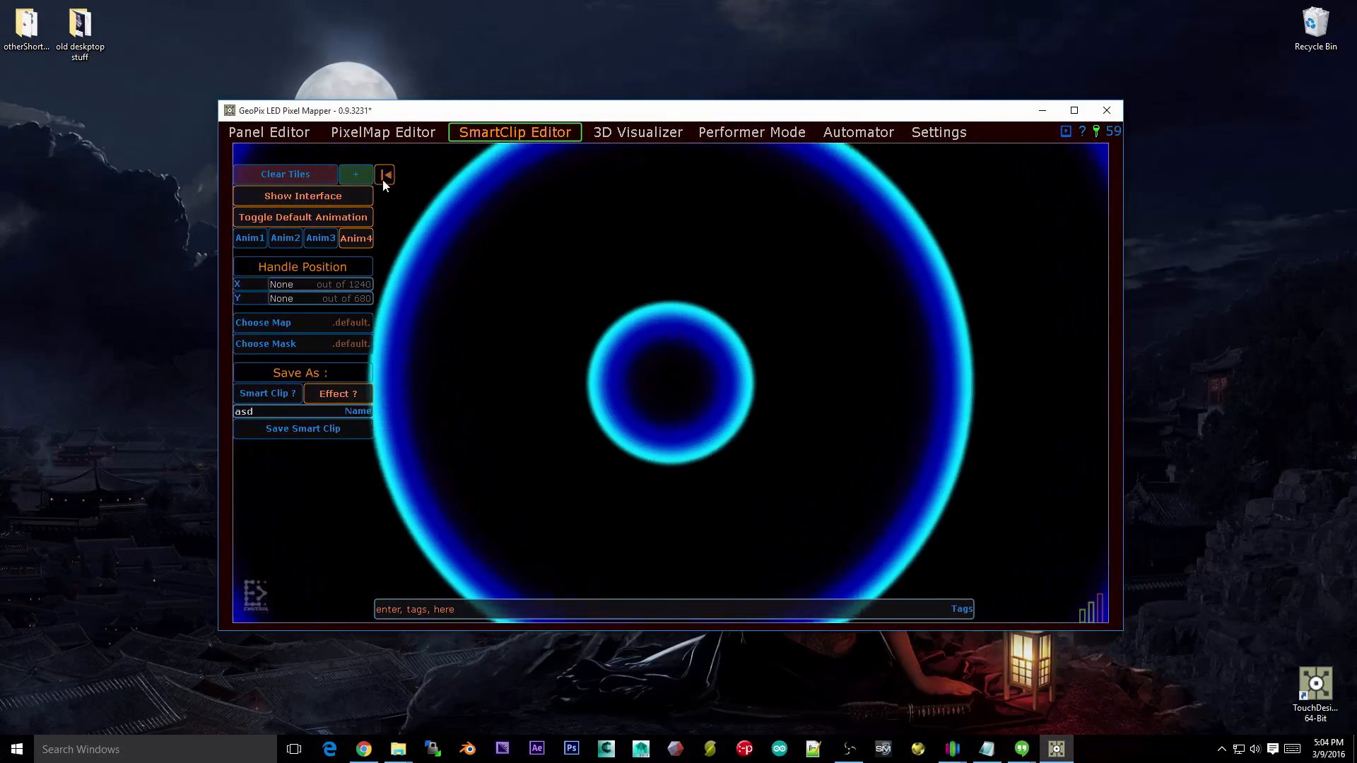
click(385, 175)
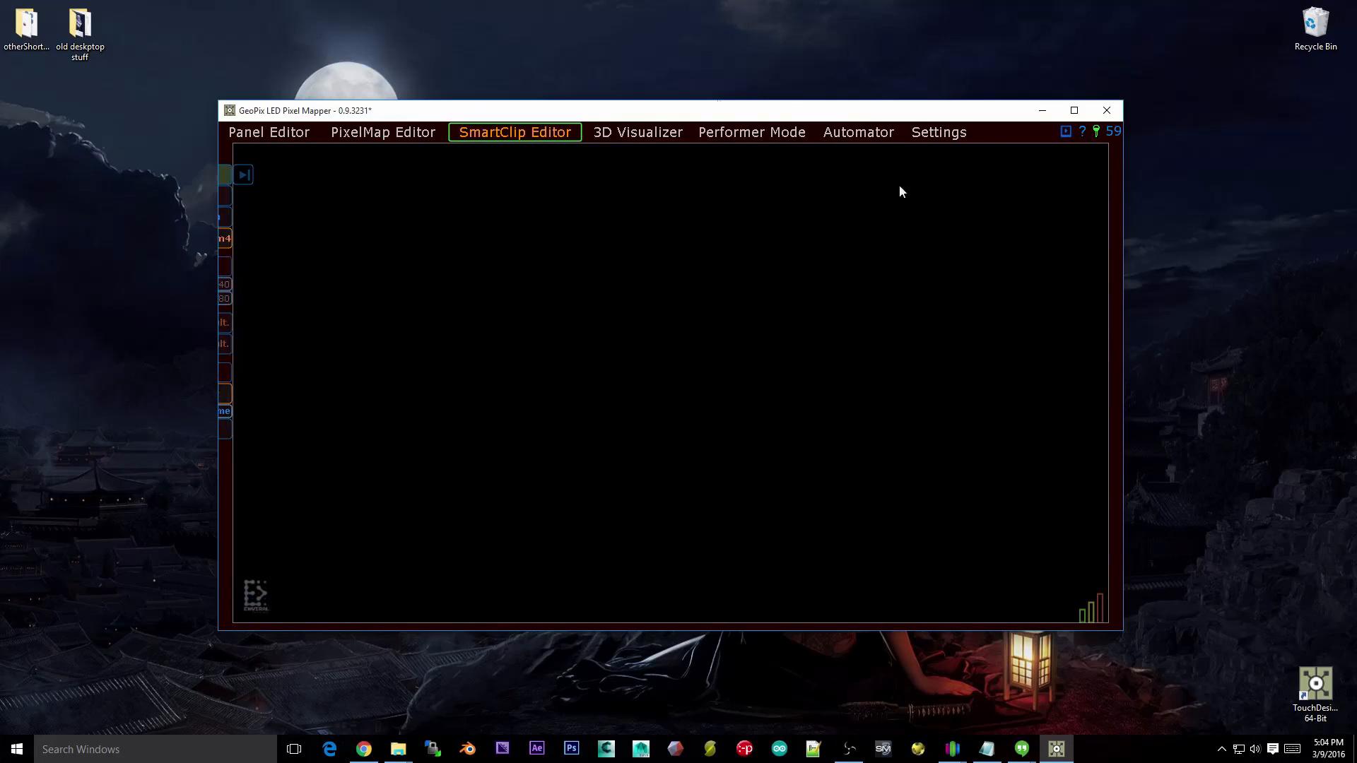
click(418, 134)
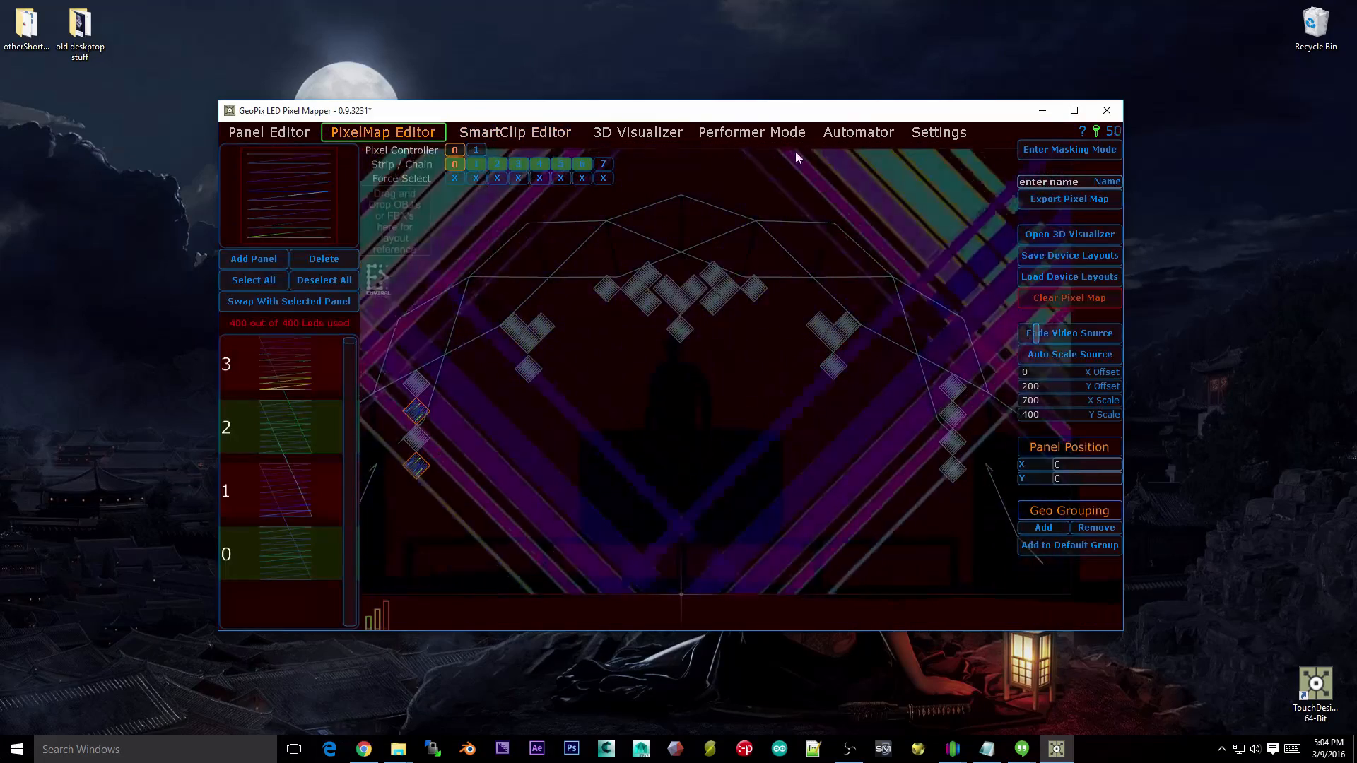
click(768, 137)
click(385, 132)
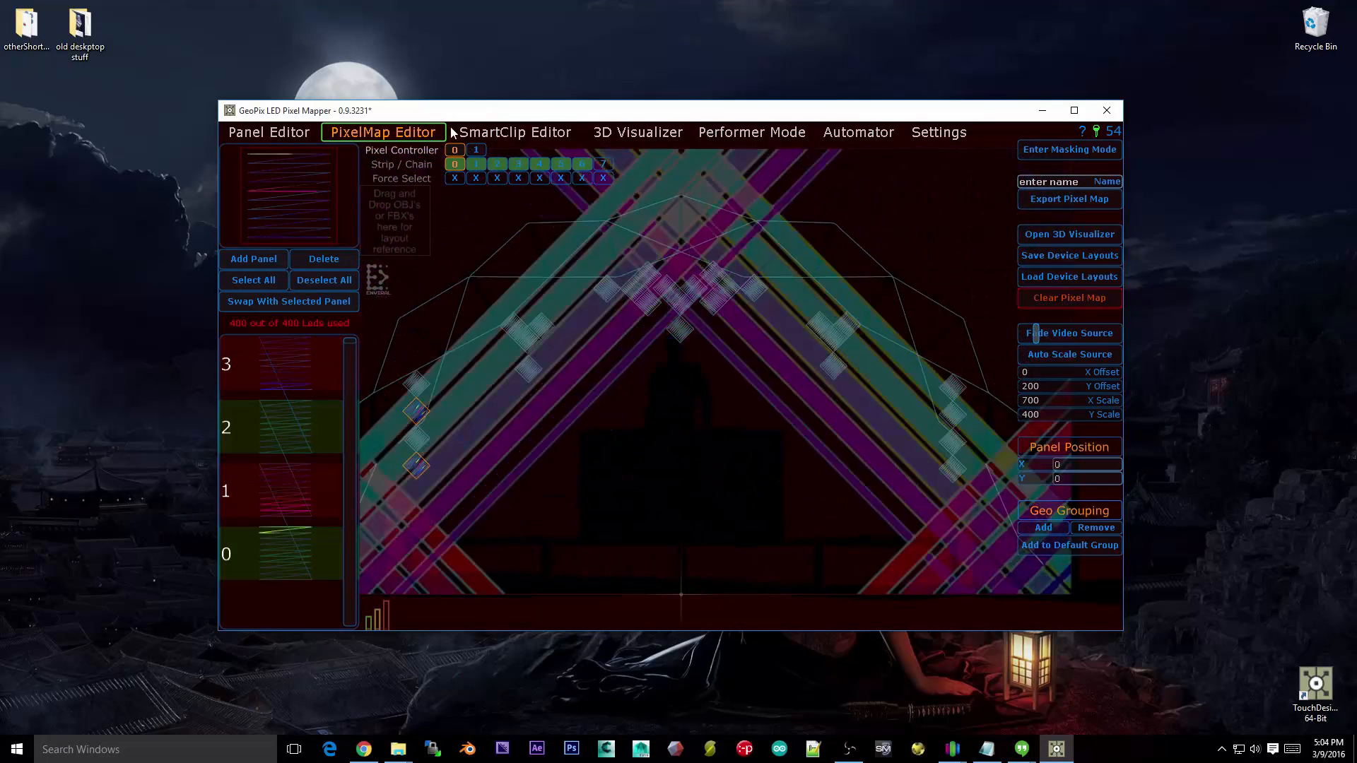
click(518, 133)
click(245, 175)
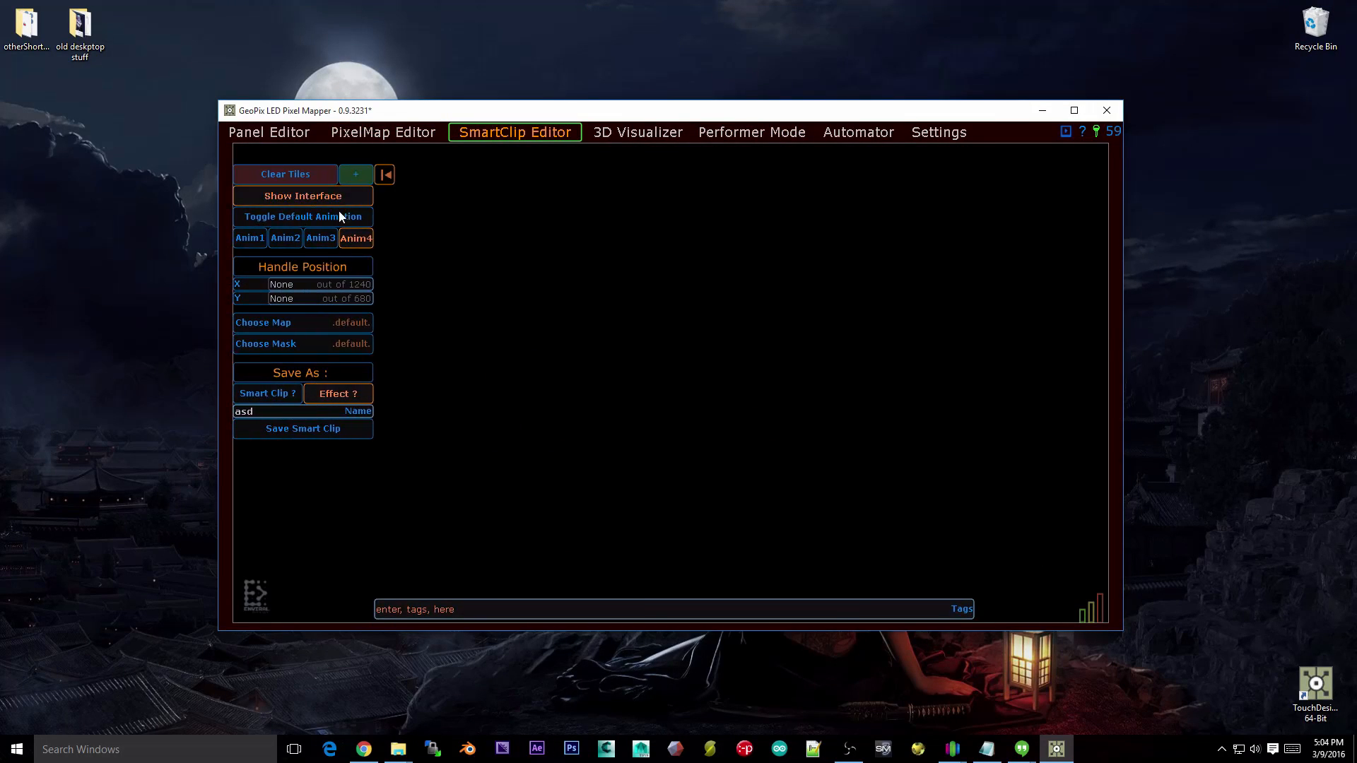
click(338, 210)
click(342, 209)
click(384, 175)
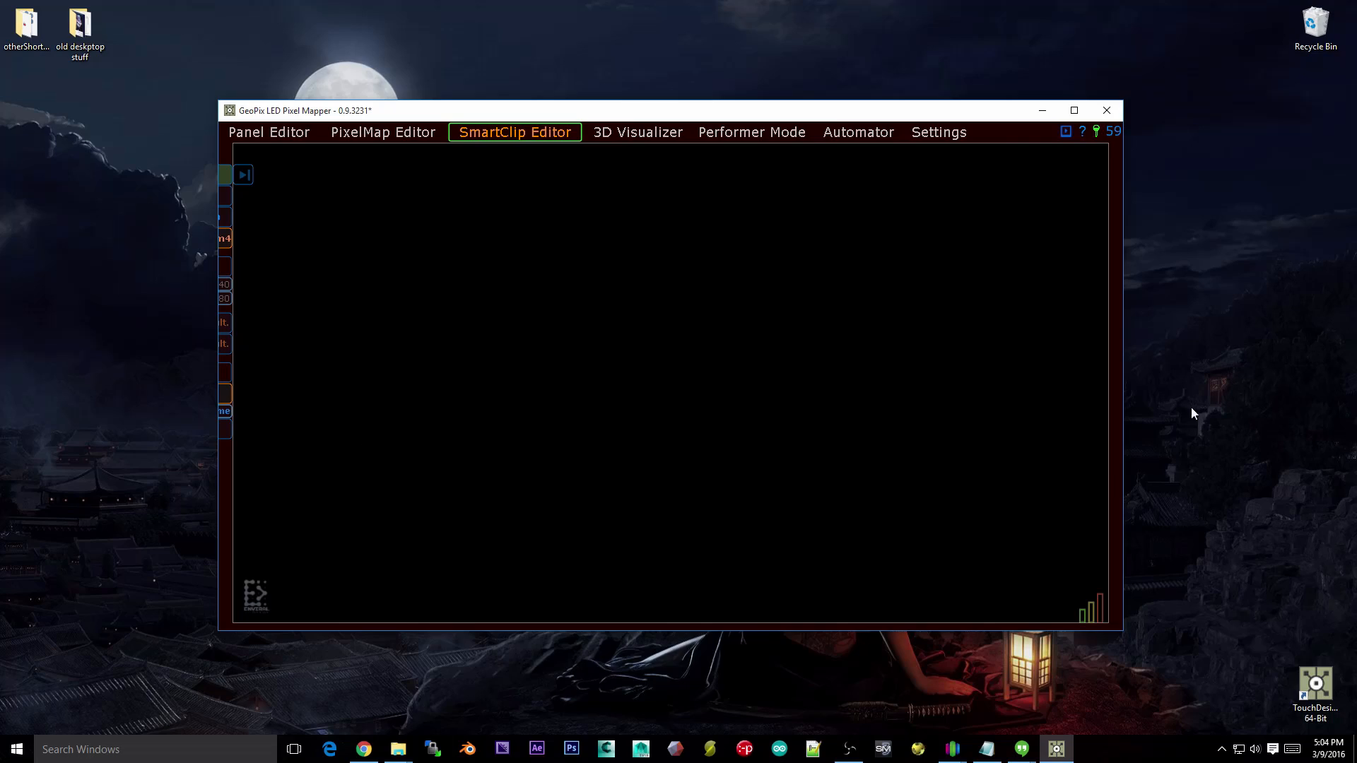
click(831, 135)
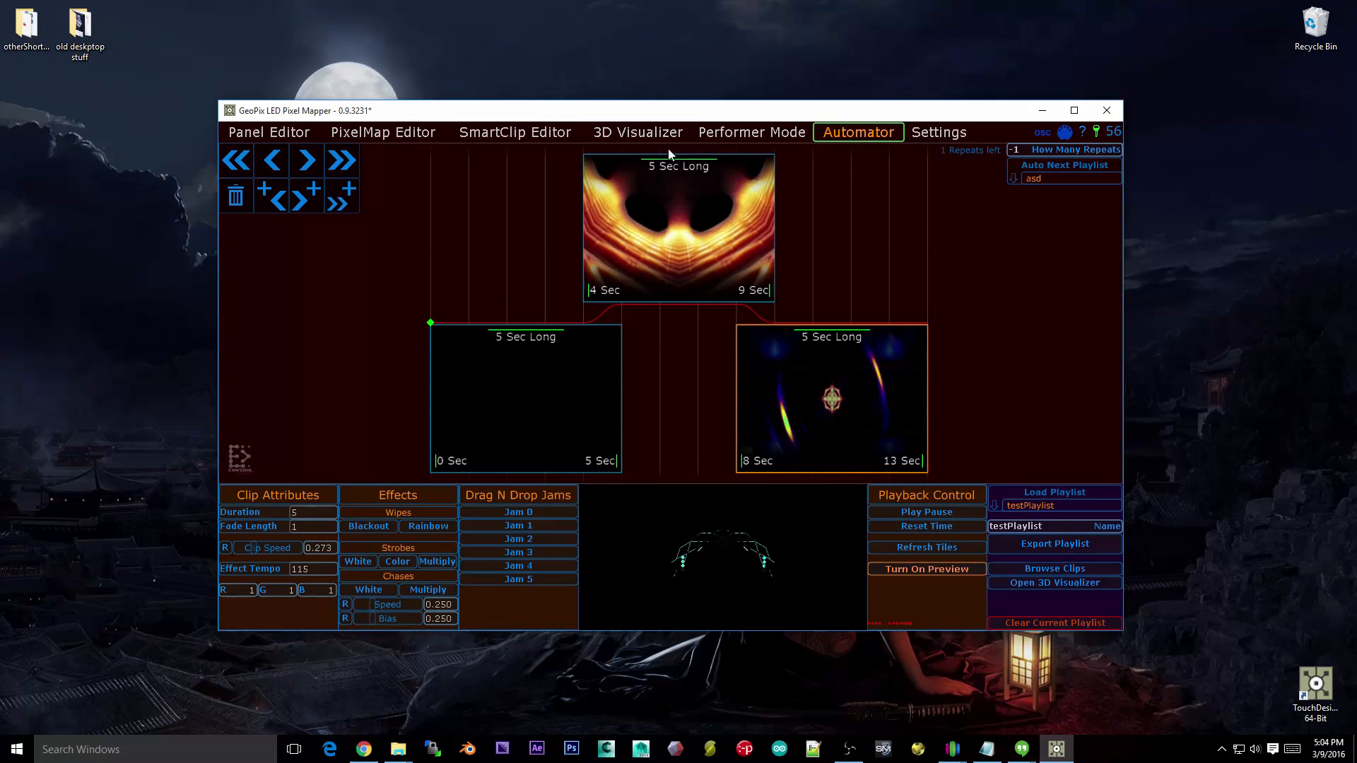
click(770, 137)
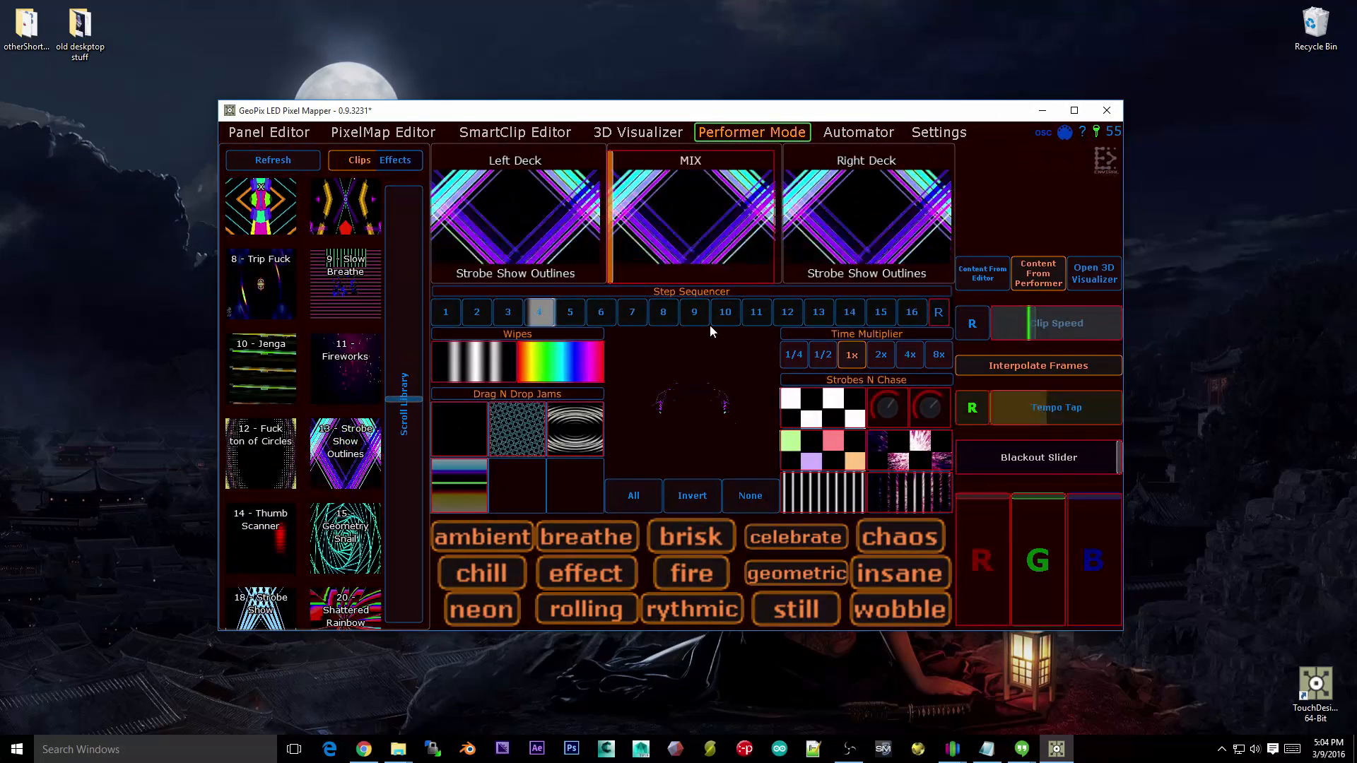